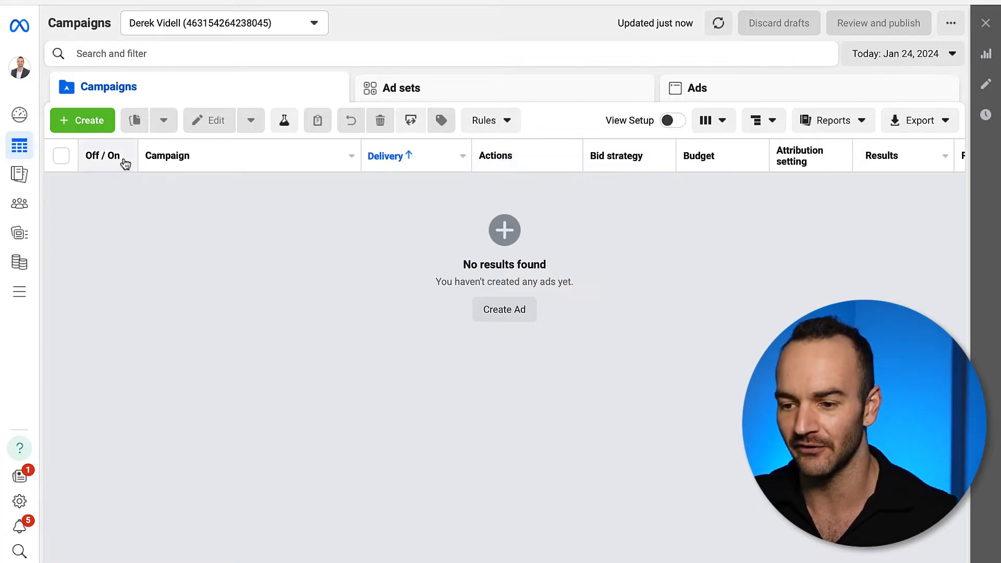
# - Create a new auction campaign with the Sales objective, using the manual sales campaign setup
pyautogui.click(89, 122)
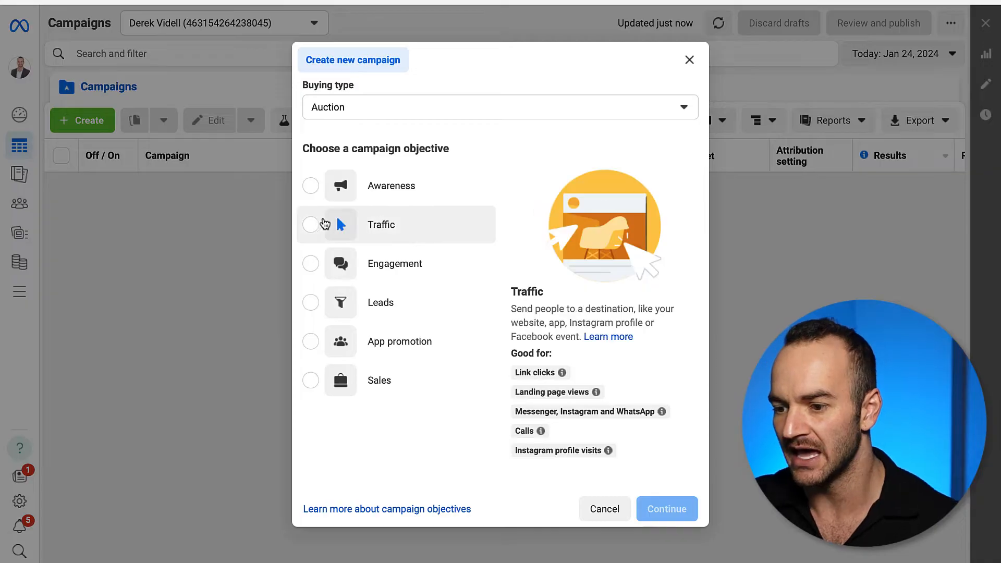
pyautogui.moveTo(443, 213)
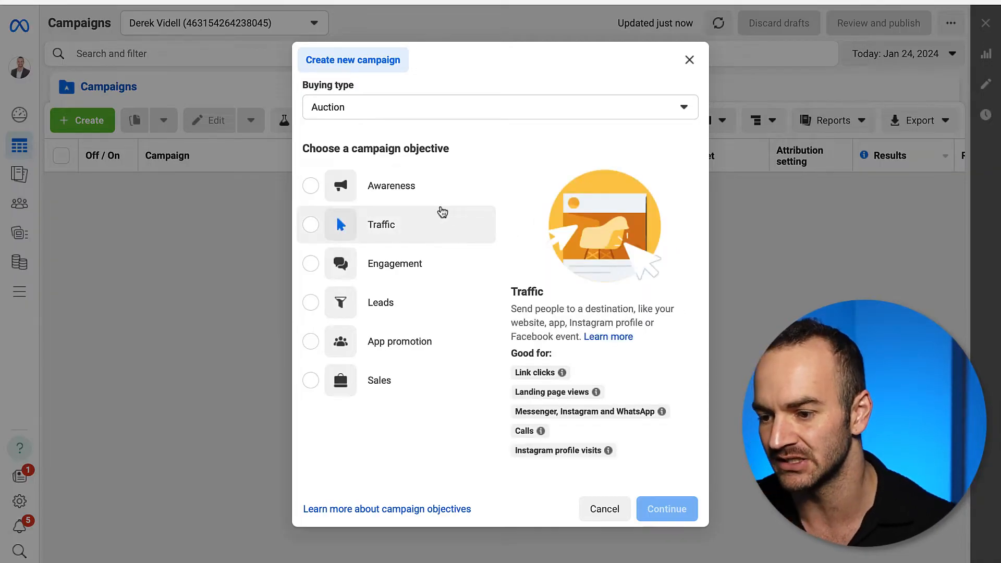
pyautogui.moveTo(416, 198)
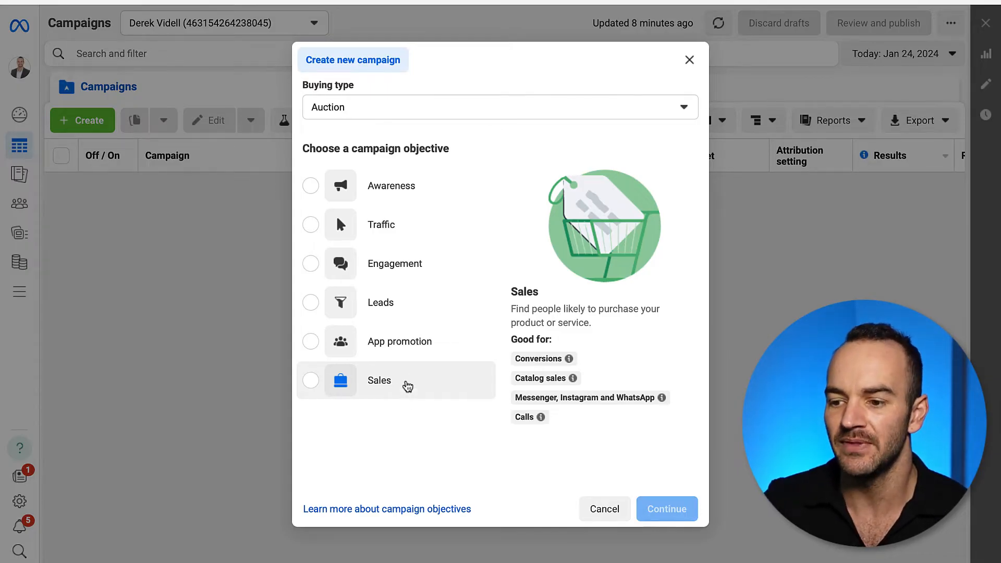
pyautogui.click(313, 382)
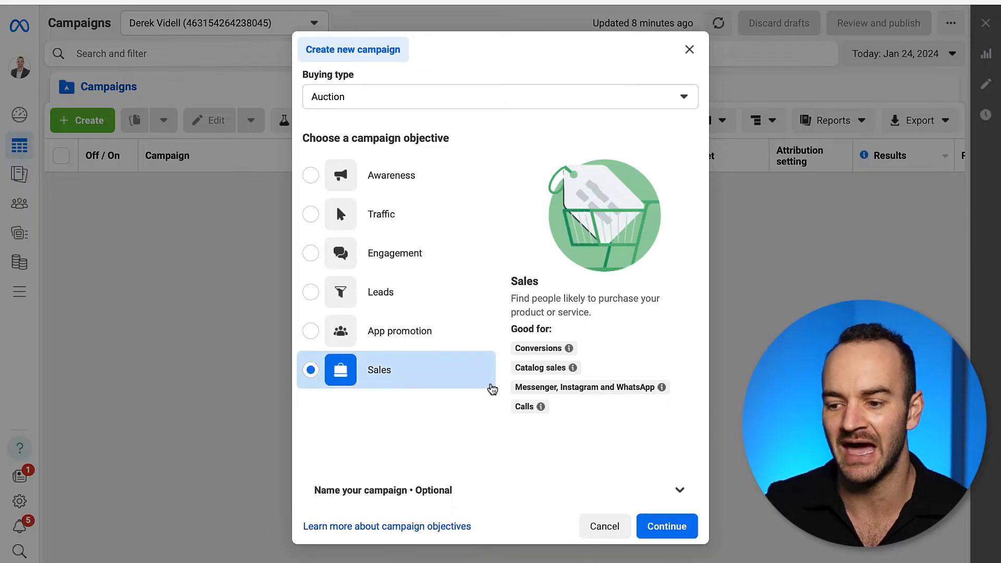
pyautogui.click(669, 535)
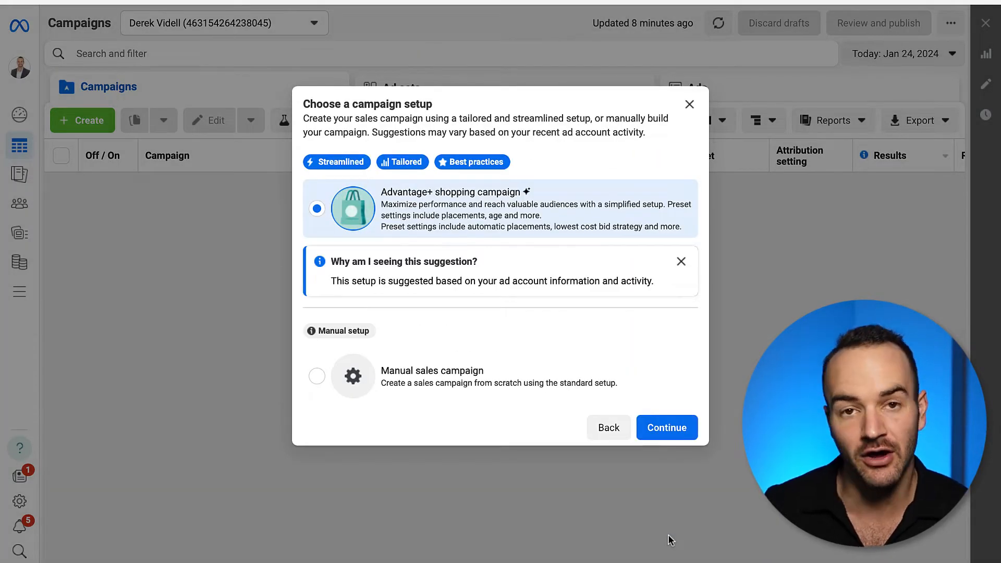
pyautogui.click(441, 389)
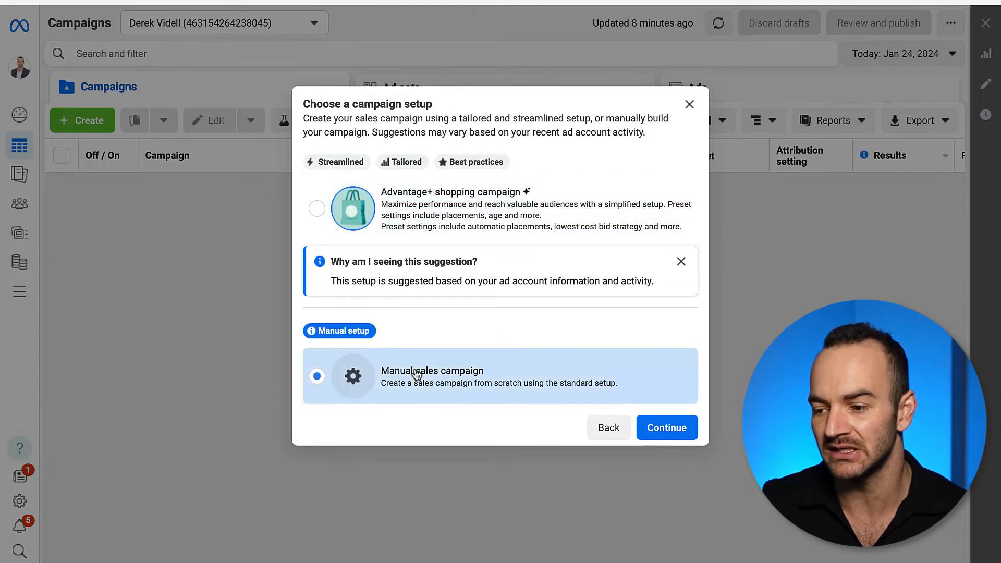
pyautogui.click(662, 422)
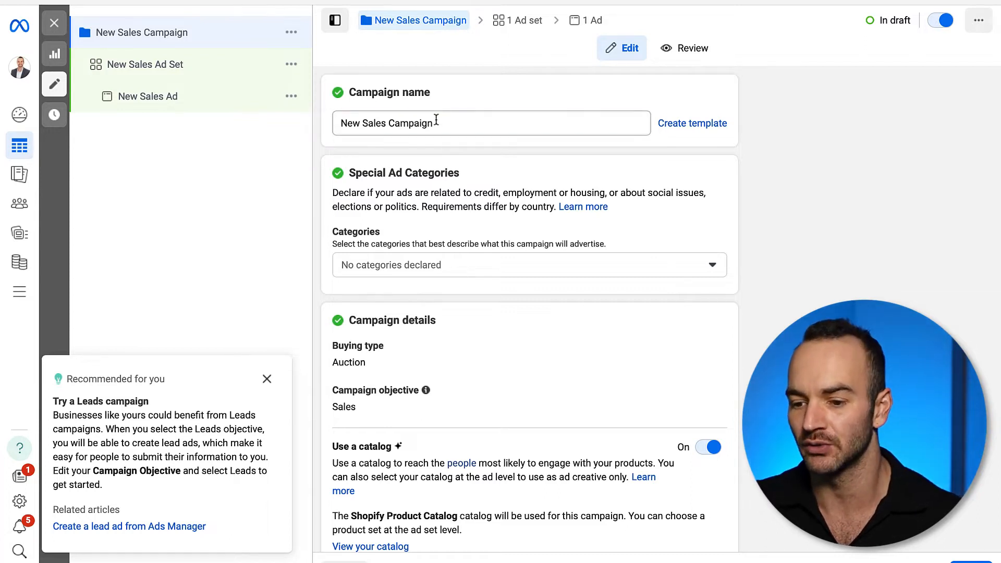
# - Dismiss the Leads campaign recommendation and rename the campaign as "New Year's Sale"
pyautogui.tripleClick(436, 120)
pyautogui.click(266, 379)
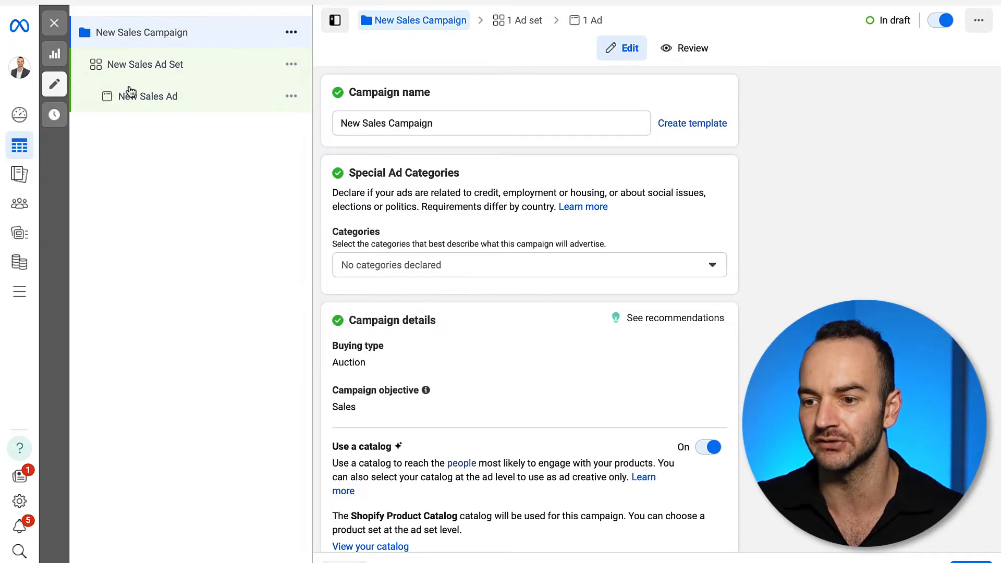
pyautogui.tripleClick(394, 129)
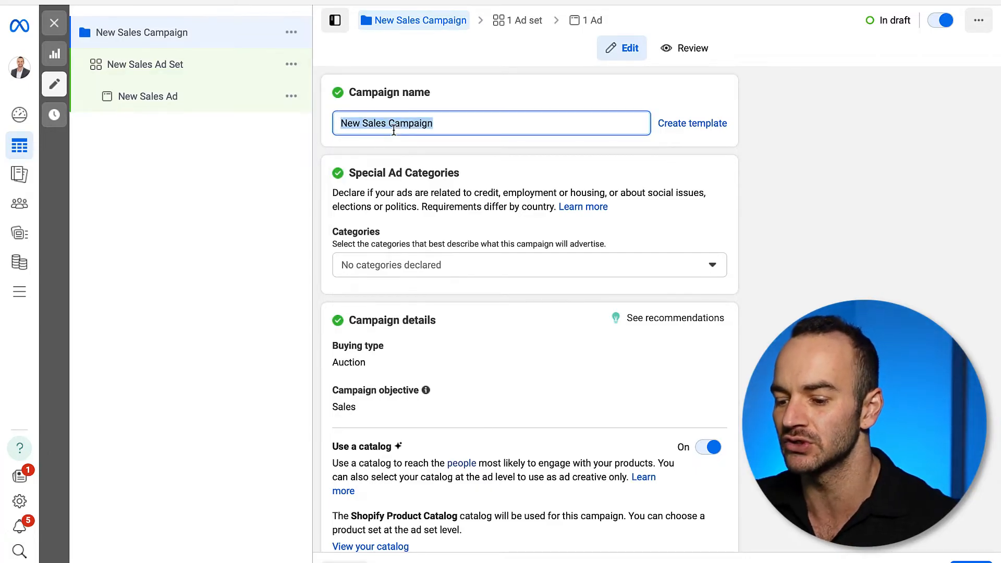
pyautogui.write('New Y')
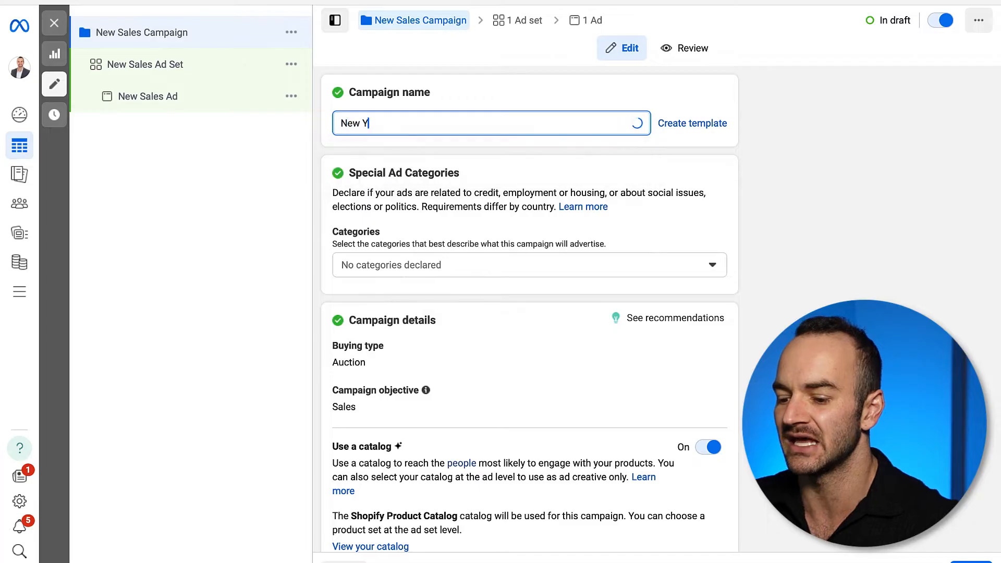
pyautogui.write("ear's Sale")
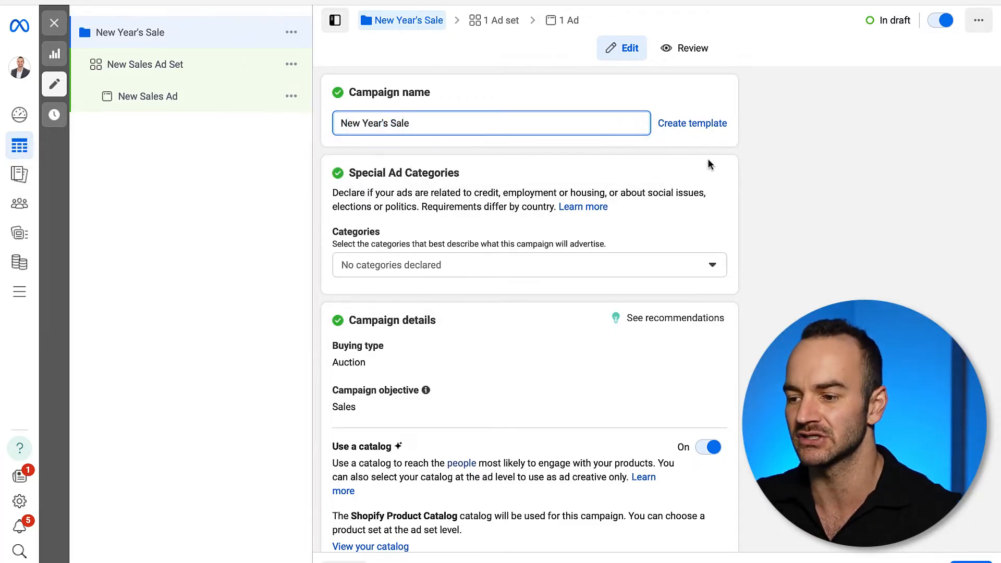
pyautogui.click(750, 198)
# - Turn off the use of a catalog in the campaign details
pyautogui.scroll(-1, 750, 196)
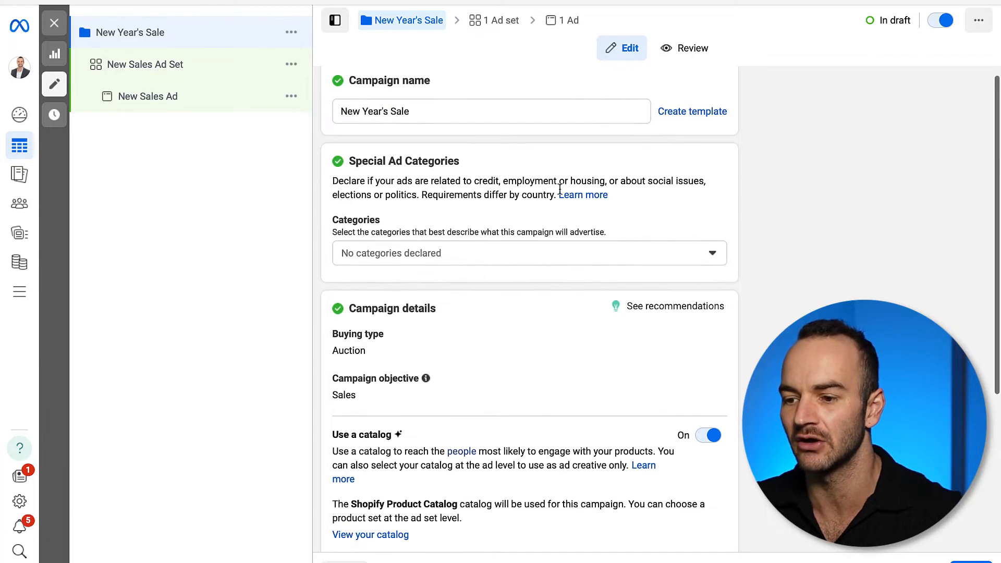
pyautogui.scroll(-3, 542, 252)
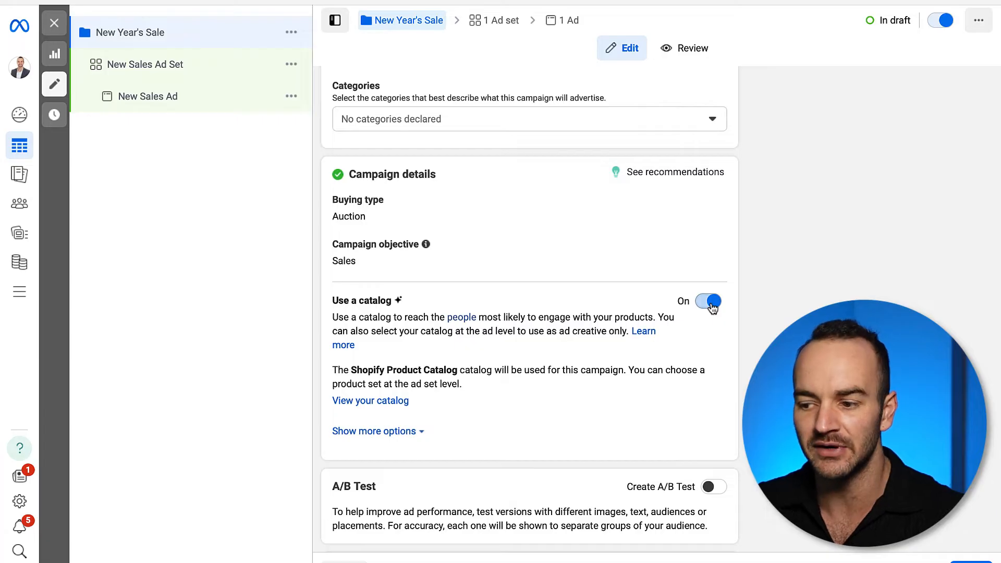
pyautogui.click(710, 303)
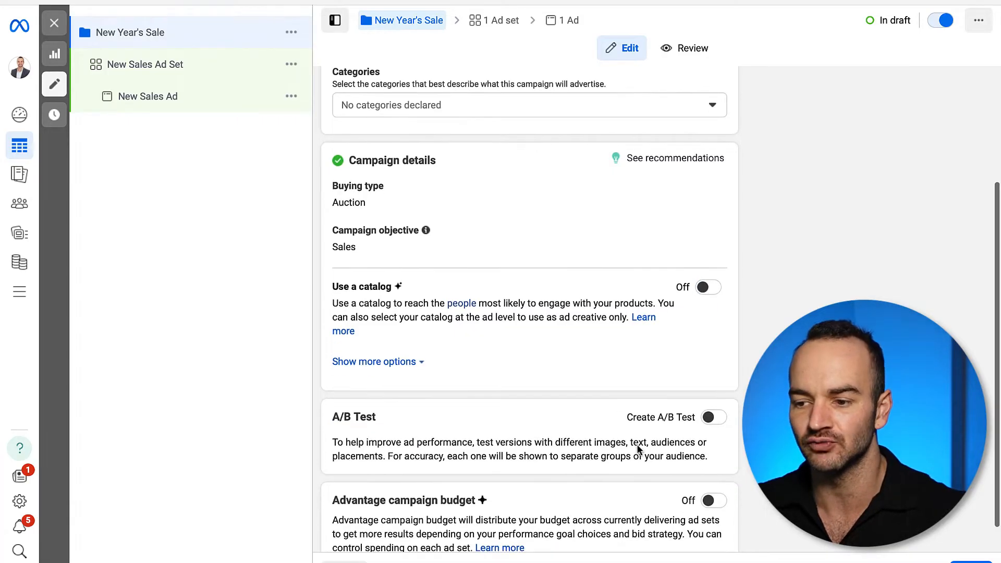
pyautogui.scroll(3, 637, 449)
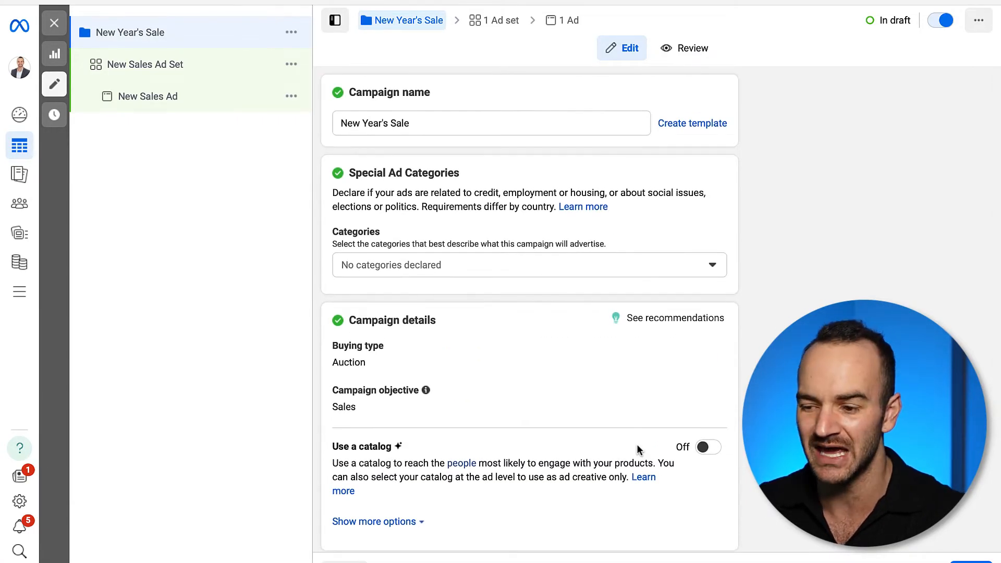
# - Turn on Advantage campaign budget for the campaign and review its budget and scheduling settings
pyautogui.scroll(-1, 637, 447)
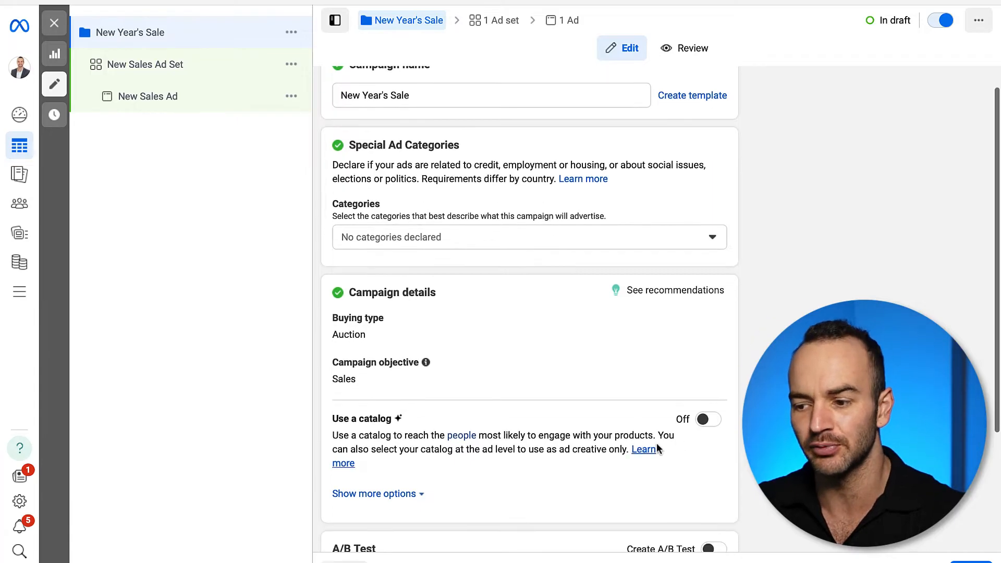
pyautogui.scroll(-5, 708, 429)
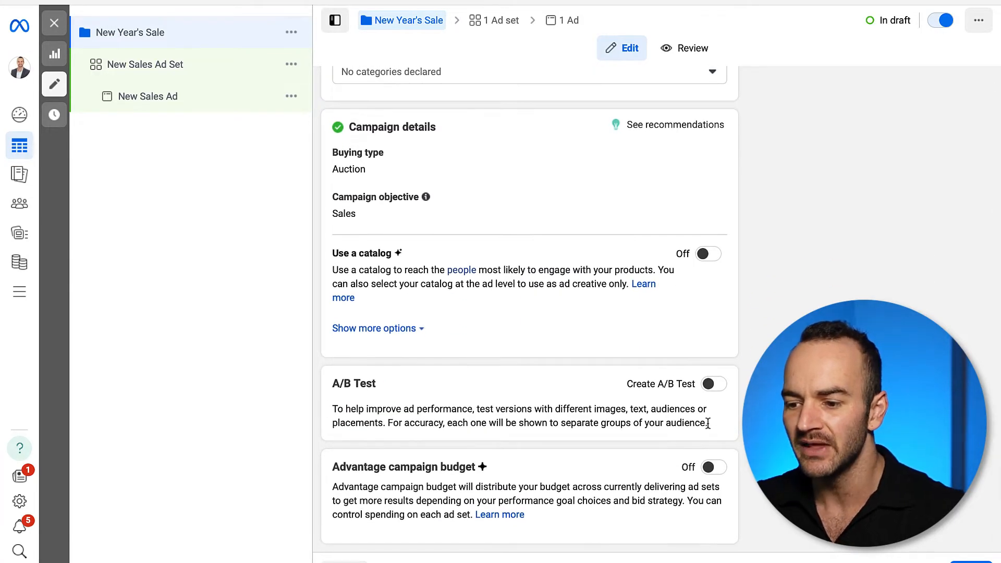
pyautogui.click(714, 467)
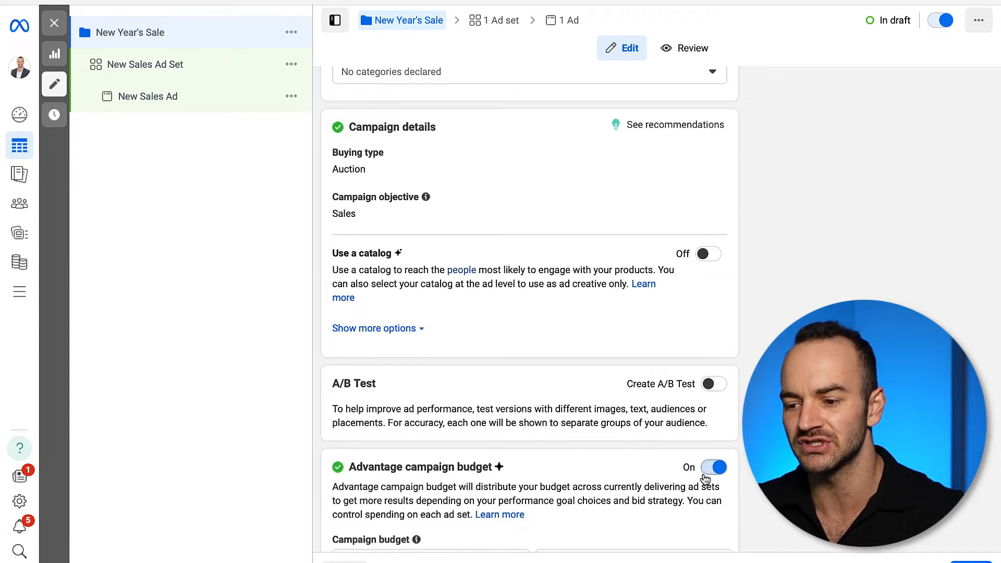
pyautogui.scroll(-2, 705, 479)
pyautogui.scroll(-10, 704, 479)
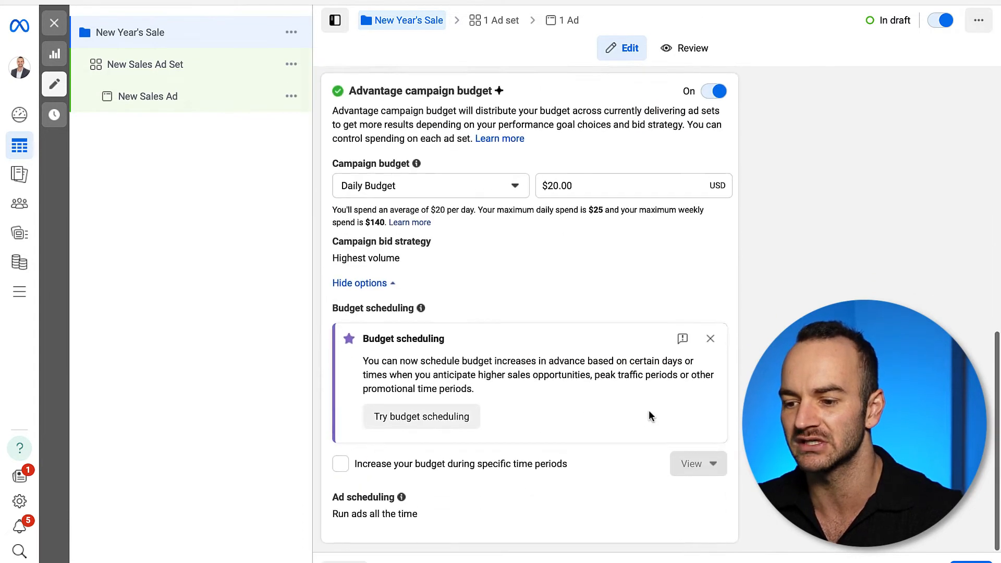
pyautogui.scroll(5, 648, 410)
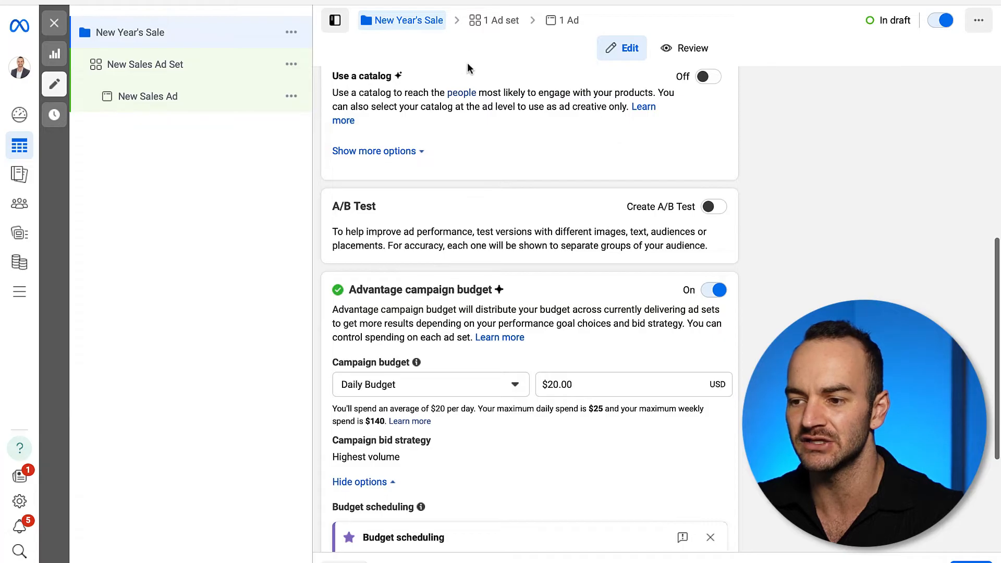
# - Open the campaign's ad set and rename it as "Boston + 50 miles"
pyautogui.click(488, 24)
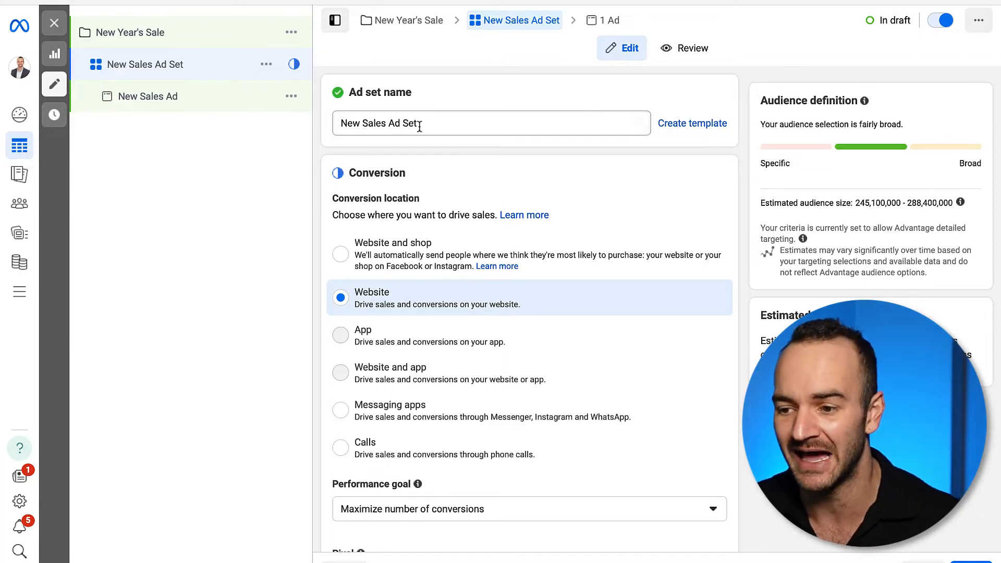
pyautogui.tripleClick(419, 127)
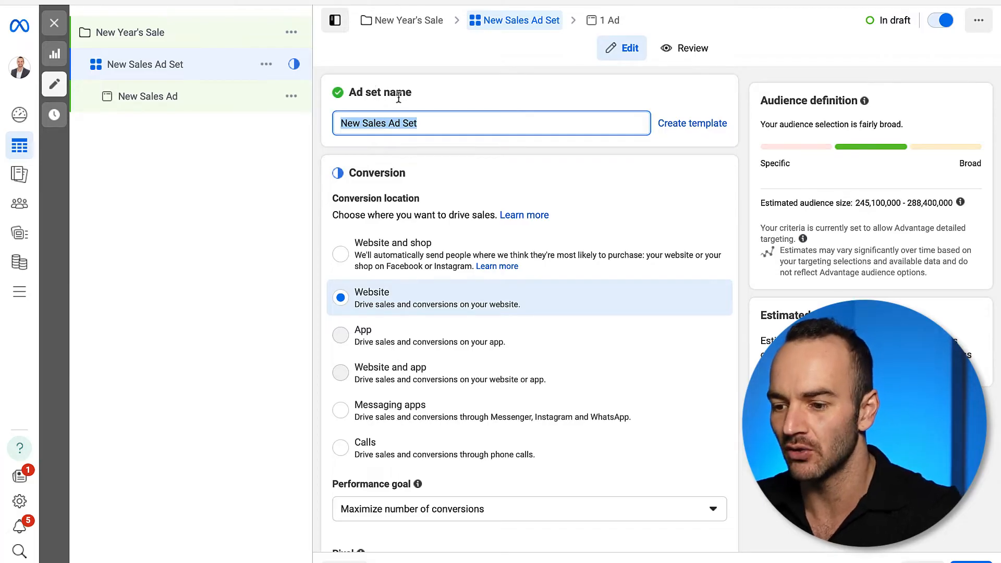
pyautogui.scroll(-1, 398, 99)
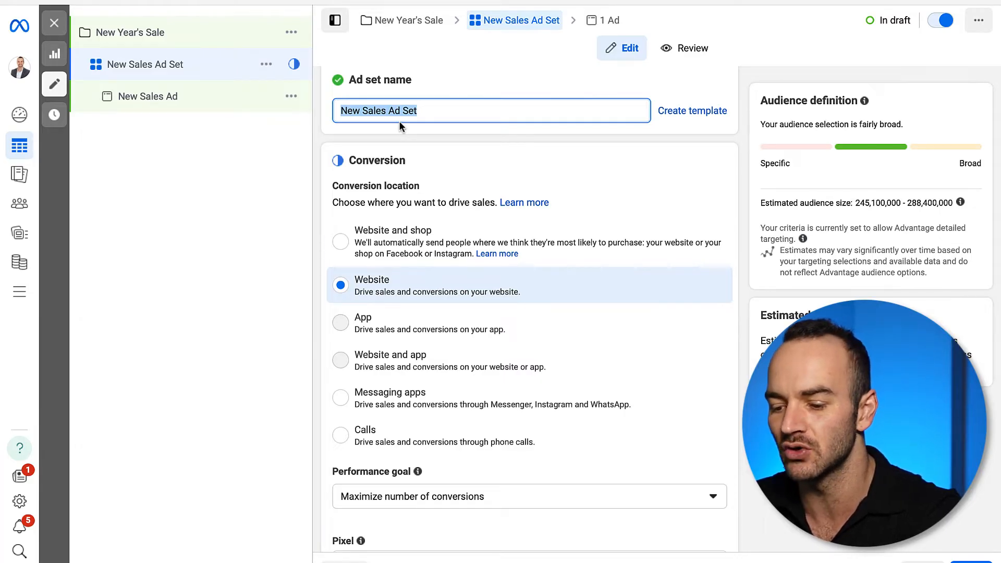
pyautogui.write('Boston ')
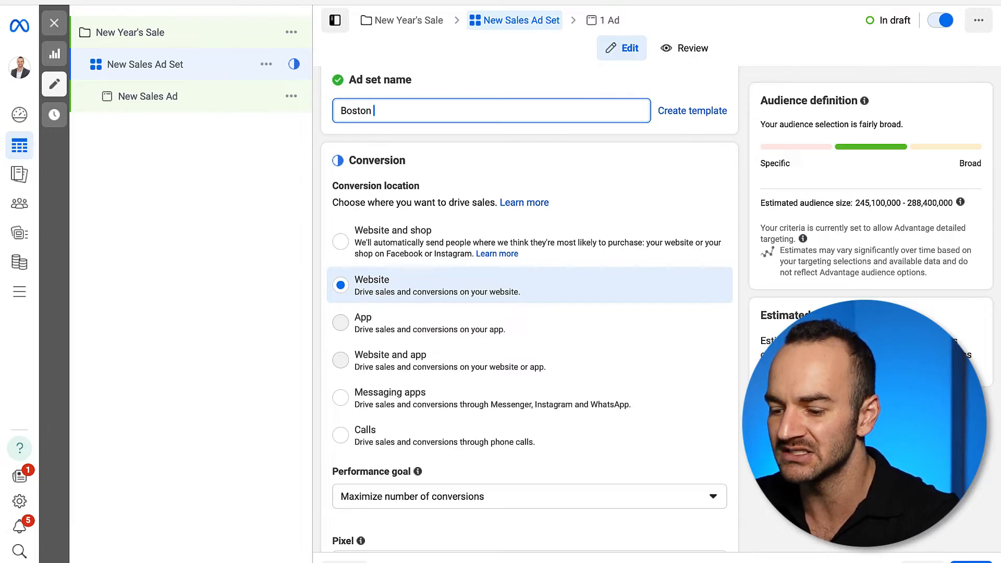
pyautogui.write('+ 50 miles')
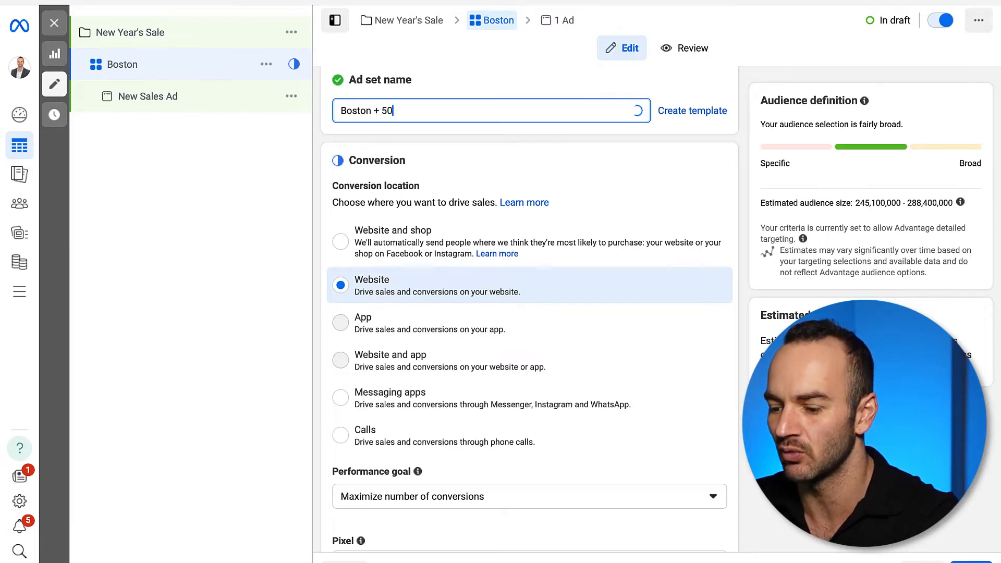
# - Choose Purchase as the conversion event for the ad set
pyautogui.scroll(-5, 542, 268)
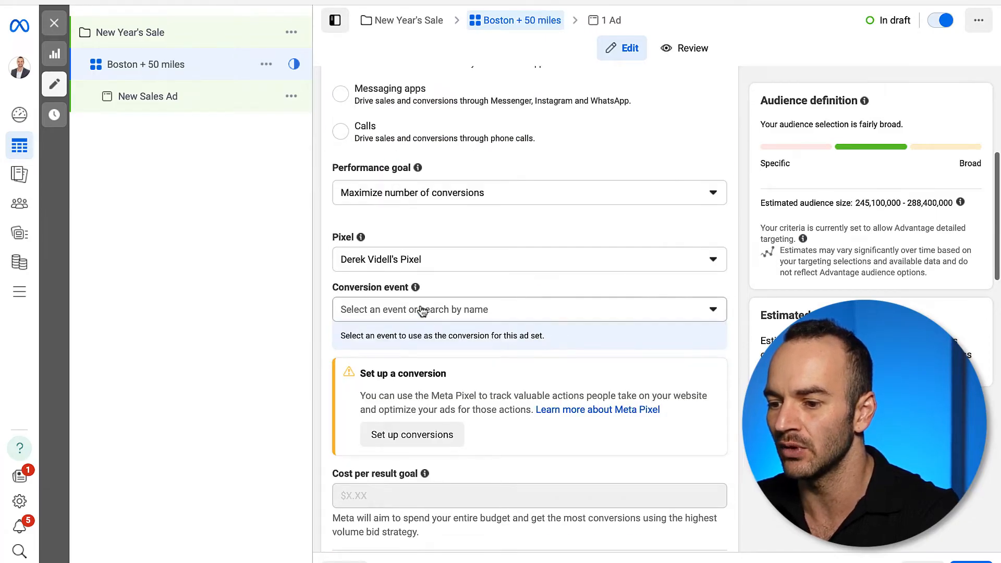
pyautogui.click(422, 309)
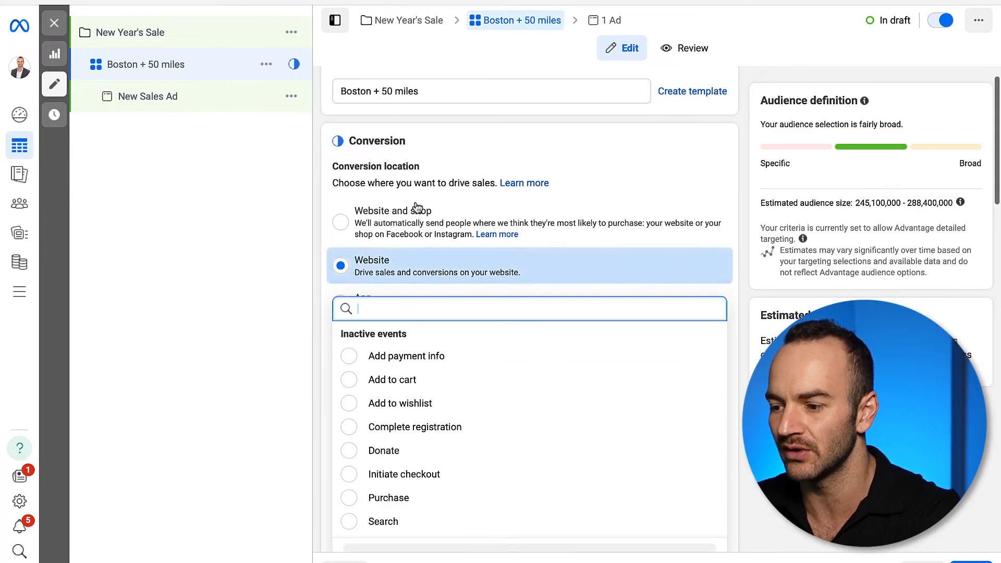
pyautogui.click(735, 366)
pyautogui.scroll(-2, 483, 308)
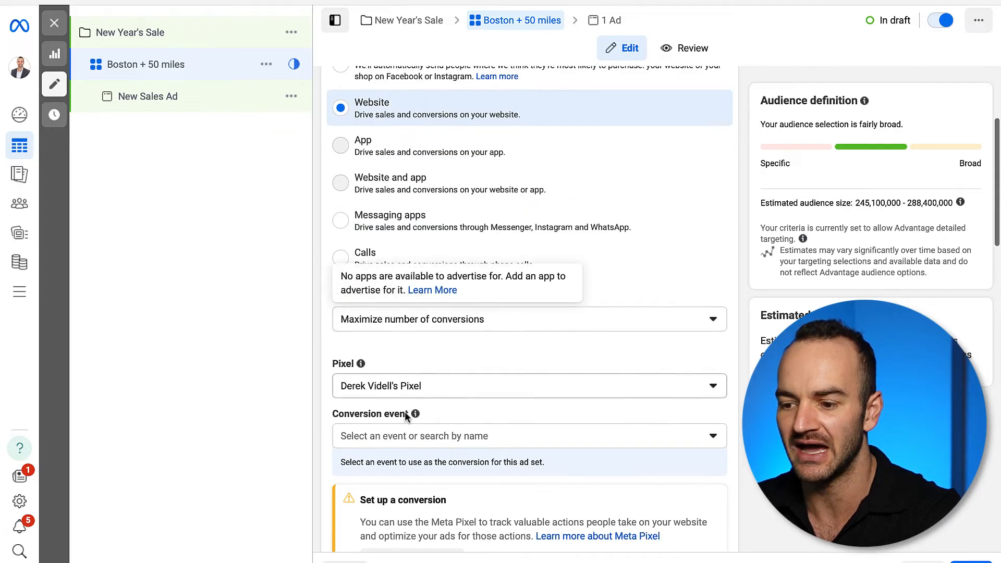
pyautogui.scroll(-2, 425, 396)
pyautogui.scroll(-3, 423, 335)
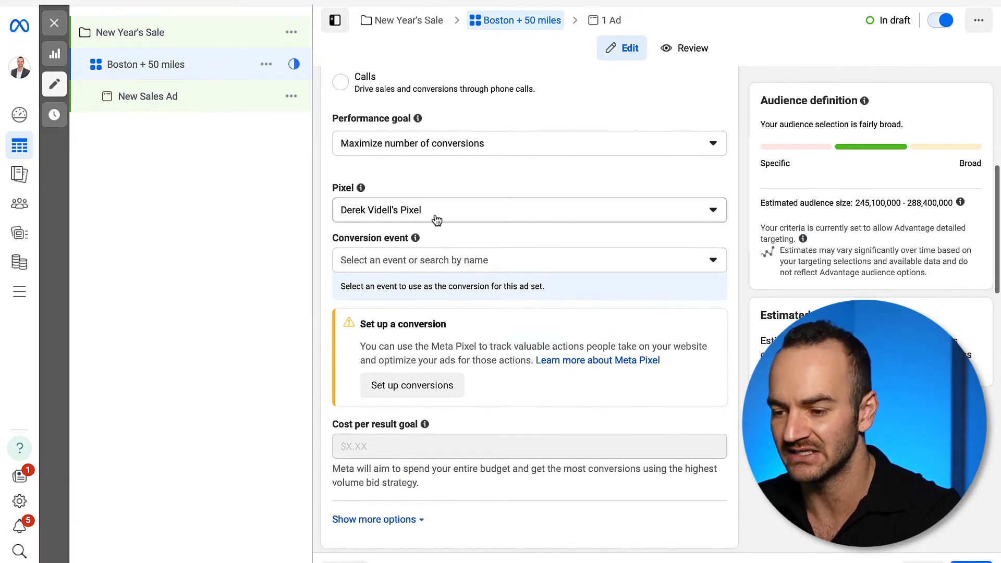
pyautogui.click(405, 265)
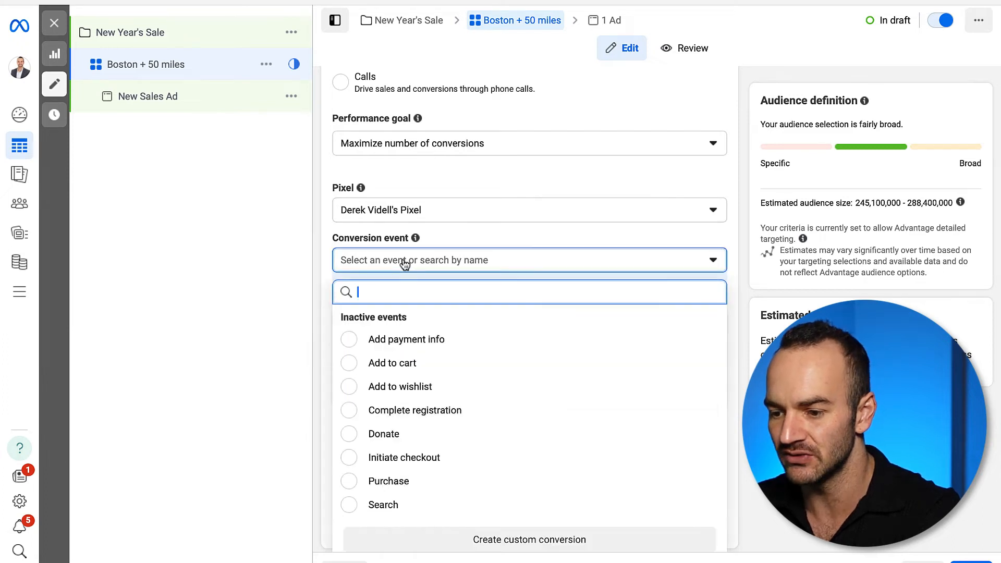
pyautogui.click(409, 481)
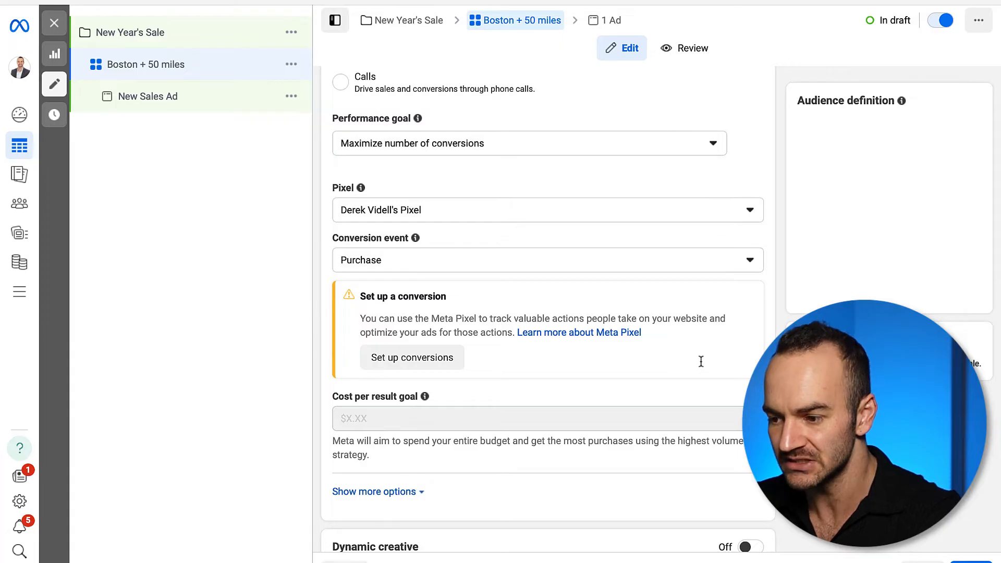
# - Turn on dynamic creative for the ad set and accept the notice explaining it
pyautogui.scroll(7, 739, 249)
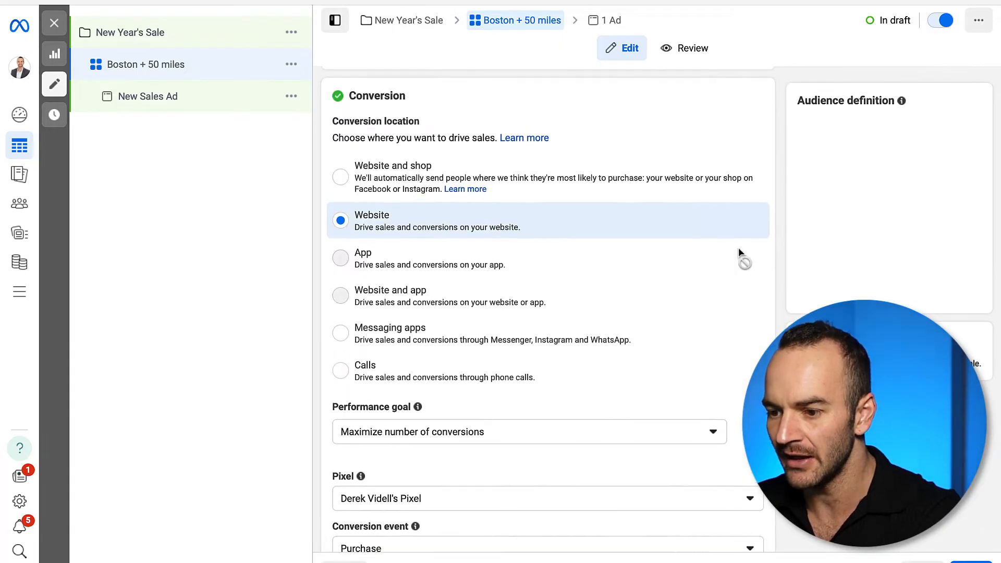
pyautogui.scroll(-11, 739, 249)
pyautogui.scroll(-3, 738, 247)
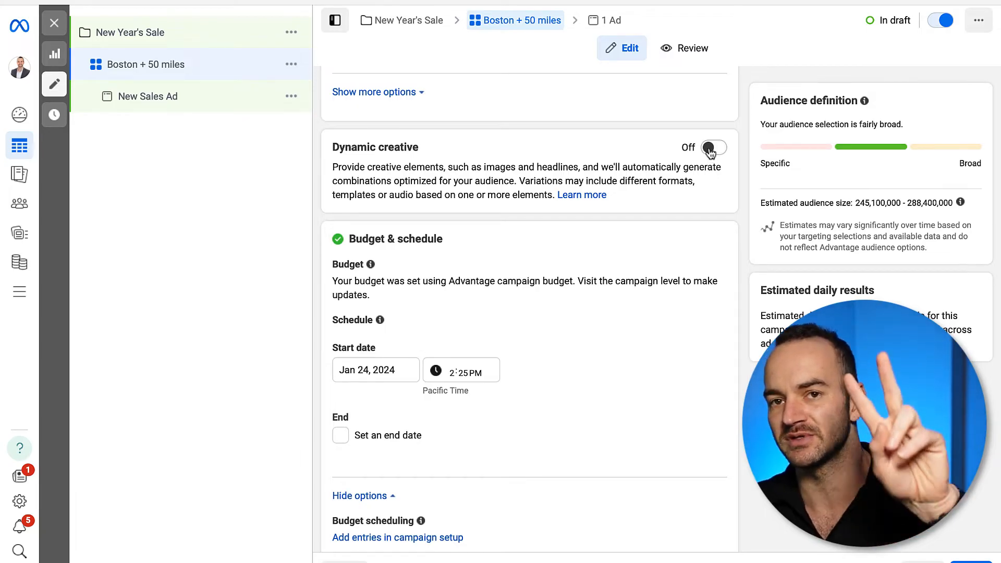
pyautogui.click(712, 152)
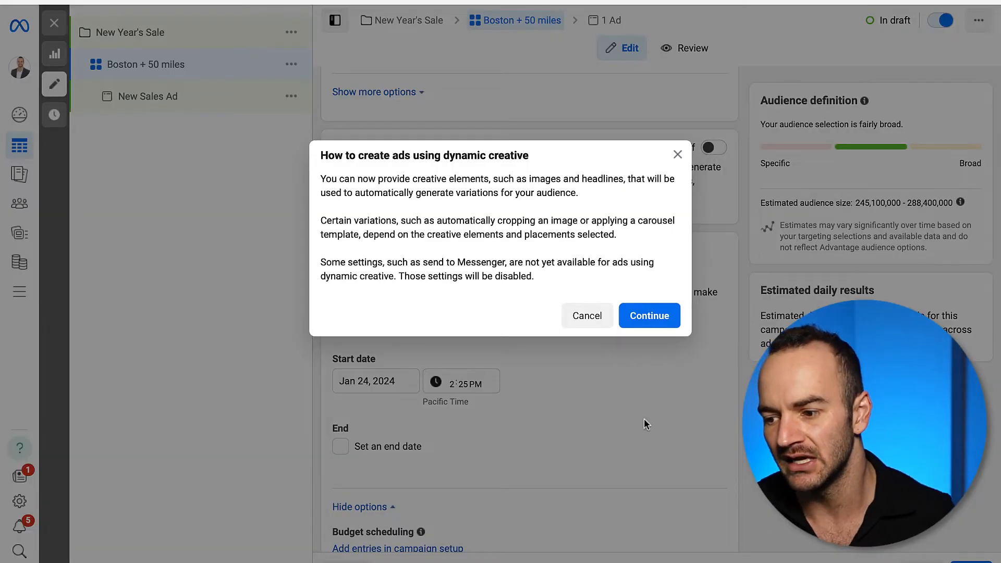
pyautogui.click(648, 324)
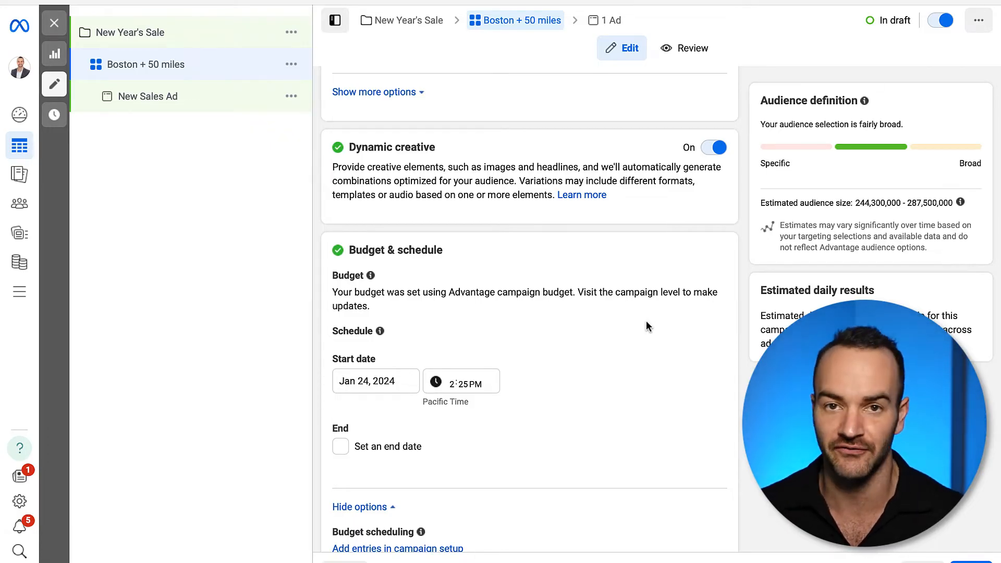
# - Review the Boston ad set's conversion, dynamic creative, budget, schedule and audience settings
pyautogui.scroll(1, 645, 321)
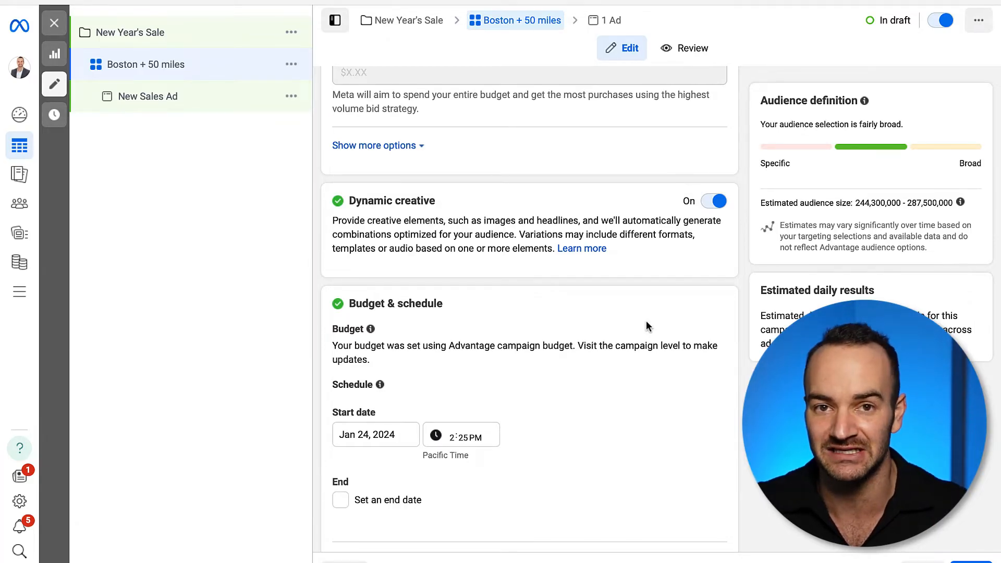
pyautogui.scroll(7, 646, 323)
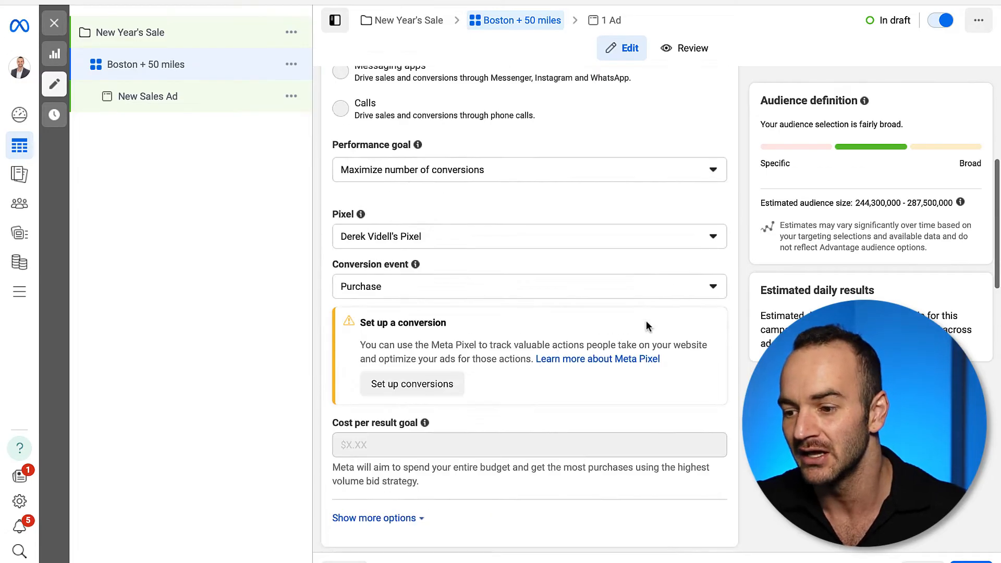
pyautogui.scroll(4, 647, 337)
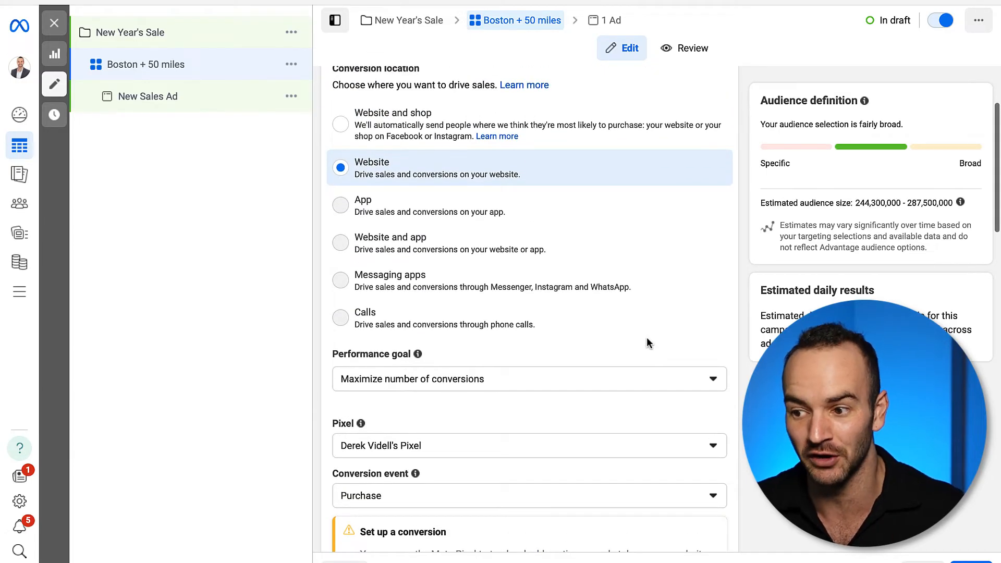
pyautogui.scroll(4, 646, 337)
pyautogui.scroll(-14, 646, 338)
pyautogui.scroll(-9, 646, 337)
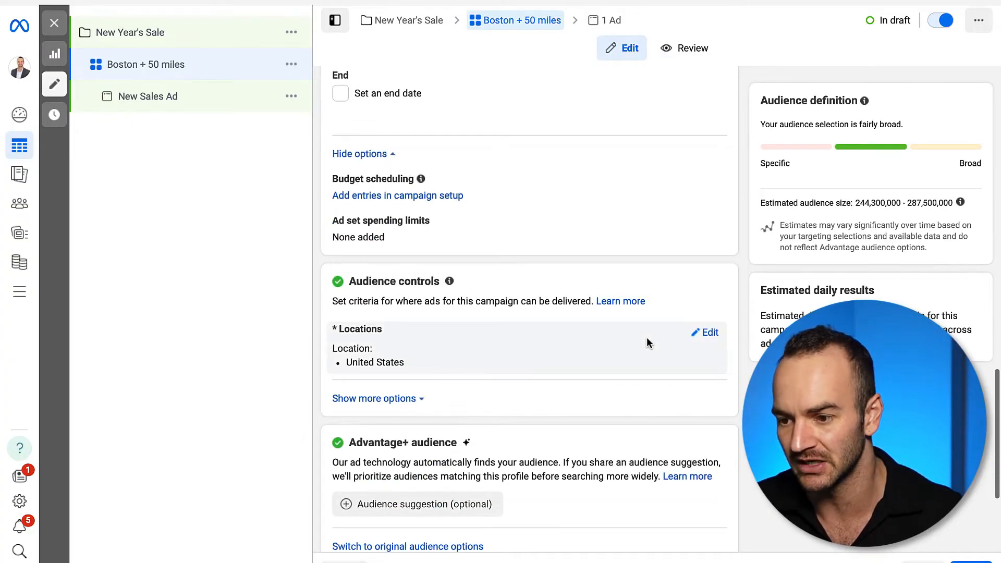
pyautogui.scroll(6, 646, 338)
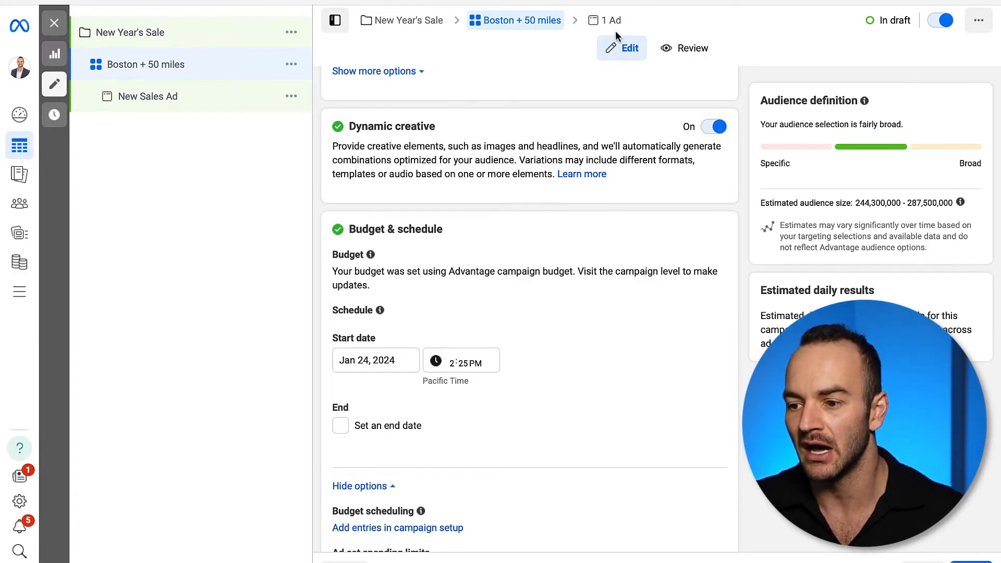
pyautogui.scroll(-1, 583, 248)
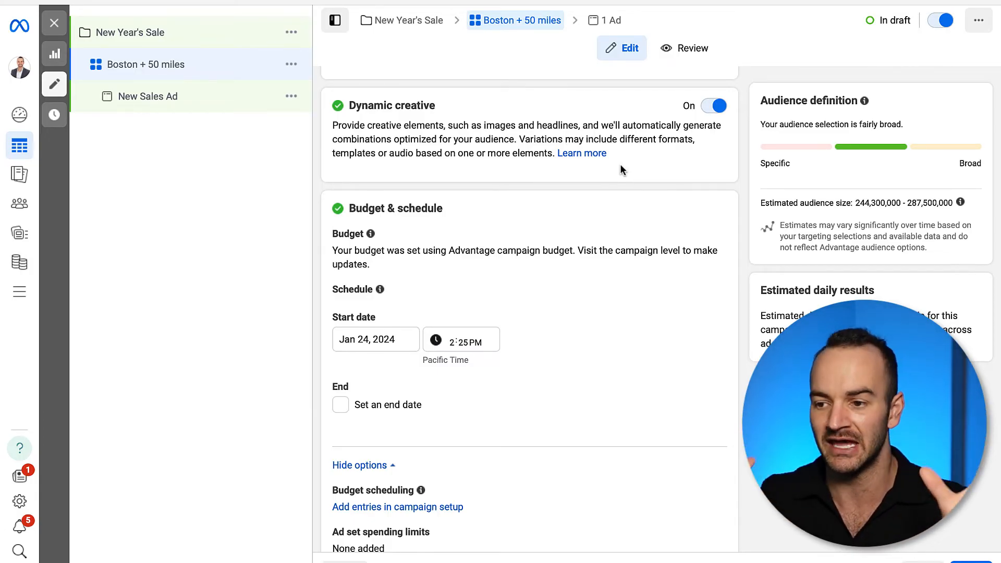
pyautogui.scroll(-1, 626, 214)
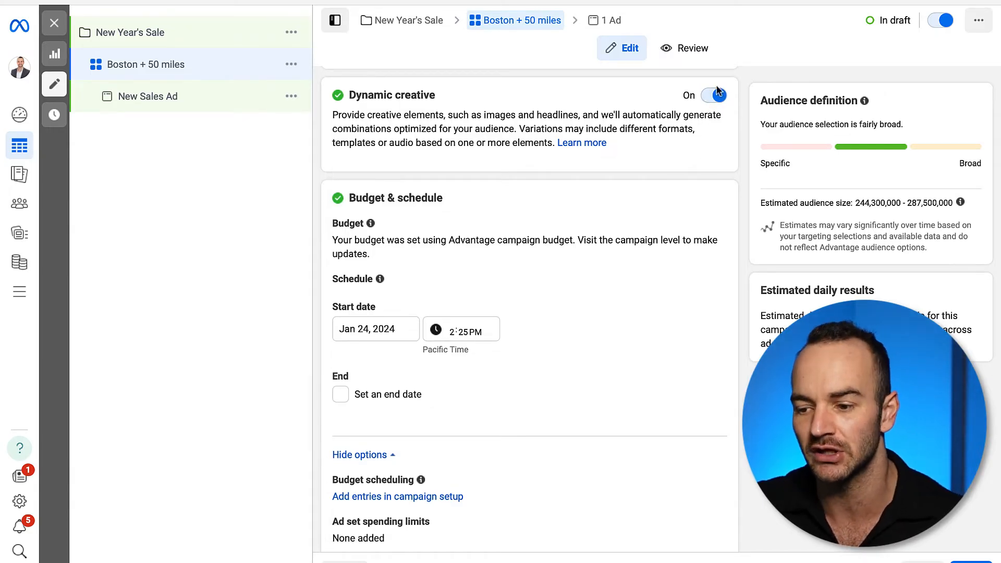
pyautogui.scroll(-2, 661, 301)
pyautogui.scroll(1, 661, 301)
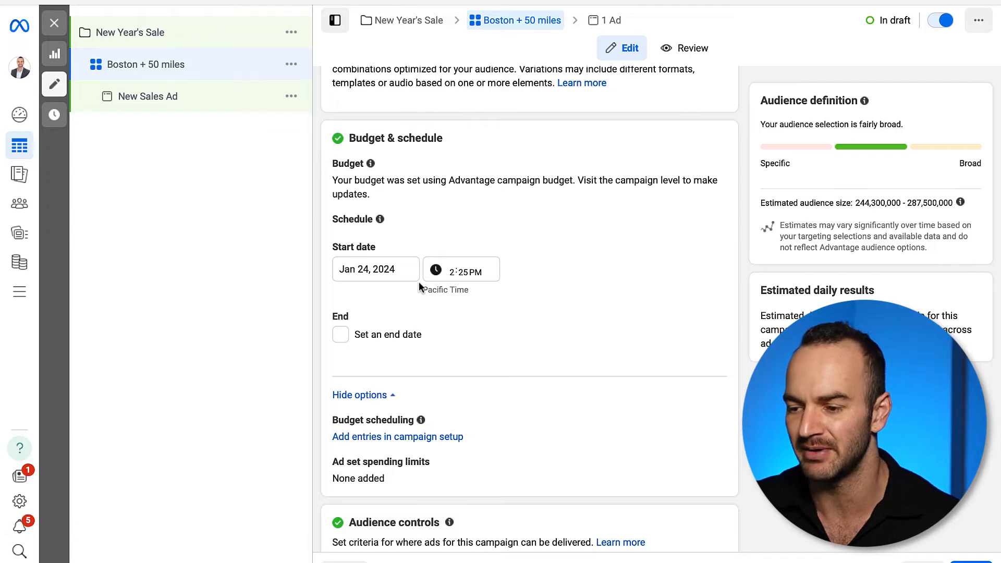
pyautogui.scroll(-1, 448, 232)
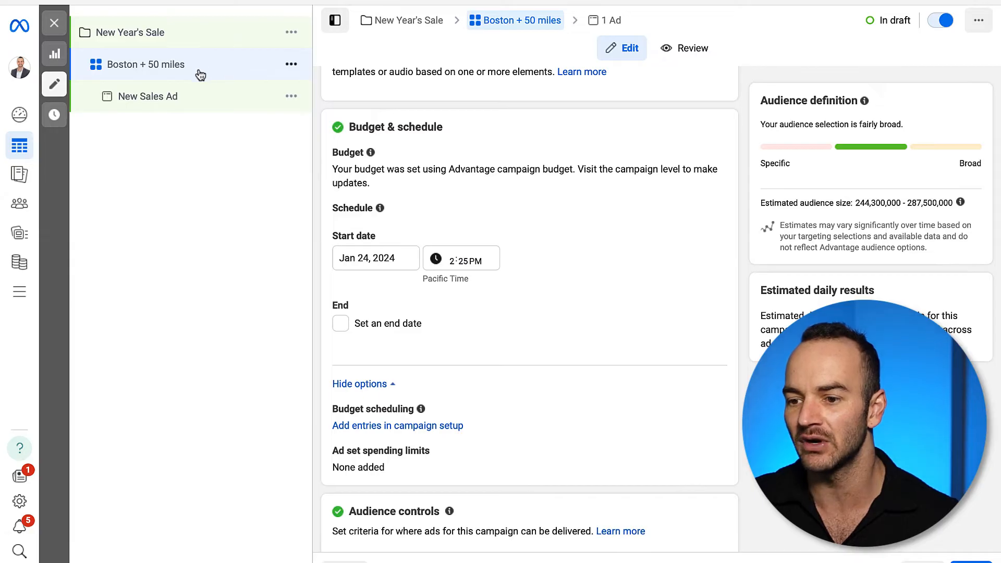
# - Close the ad set editor and duplicate the Boston ad set once within its original campaign
pyautogui.click(54, 22)
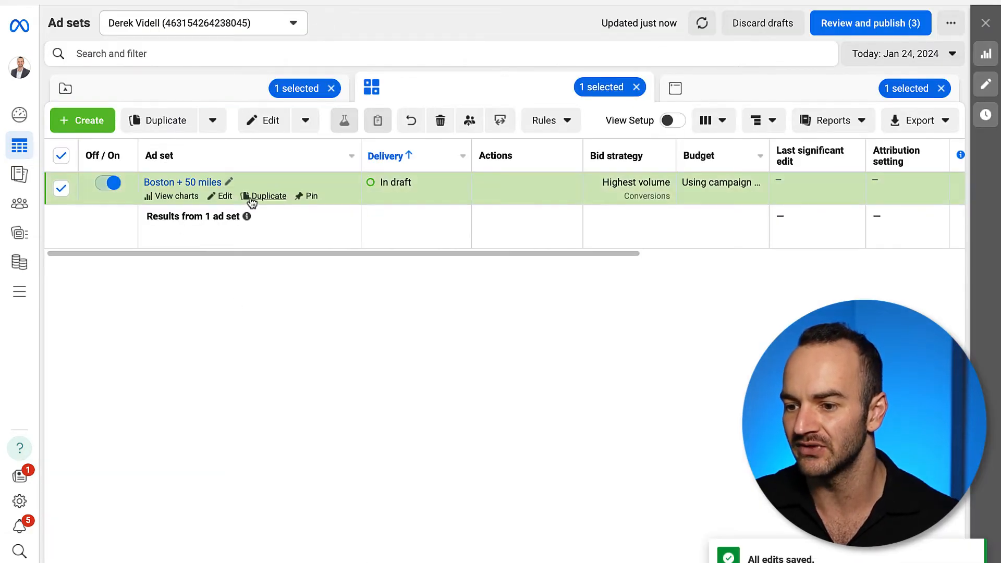
pyautogui.click(255, 197)
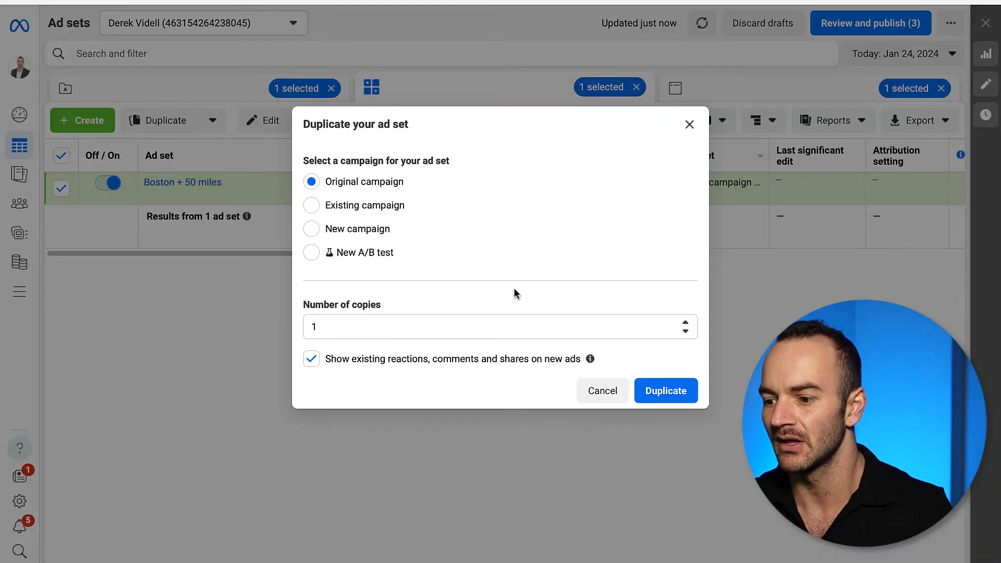
pyautogui.click(644, 391)
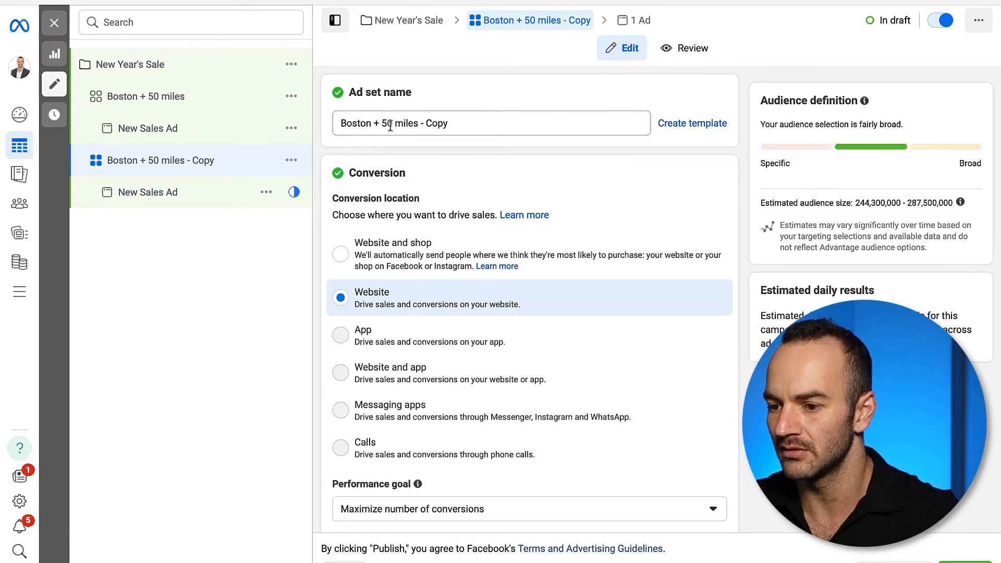
# - Rename the duplicated ad set as "New York + 50 miles"
pyautogui.doubleClick(359, 123)
pyautogui.write('N')
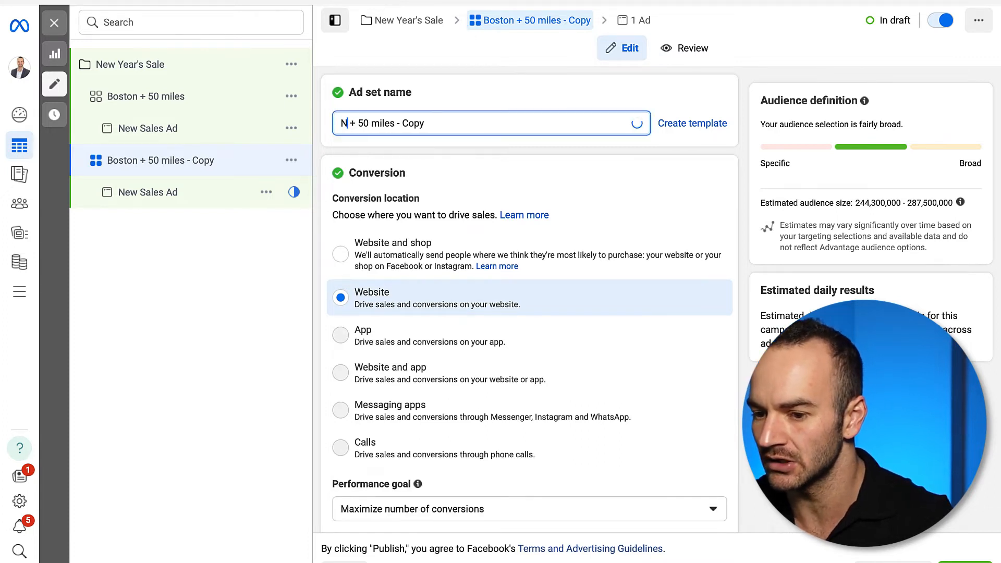
pyautogui.write('ew')
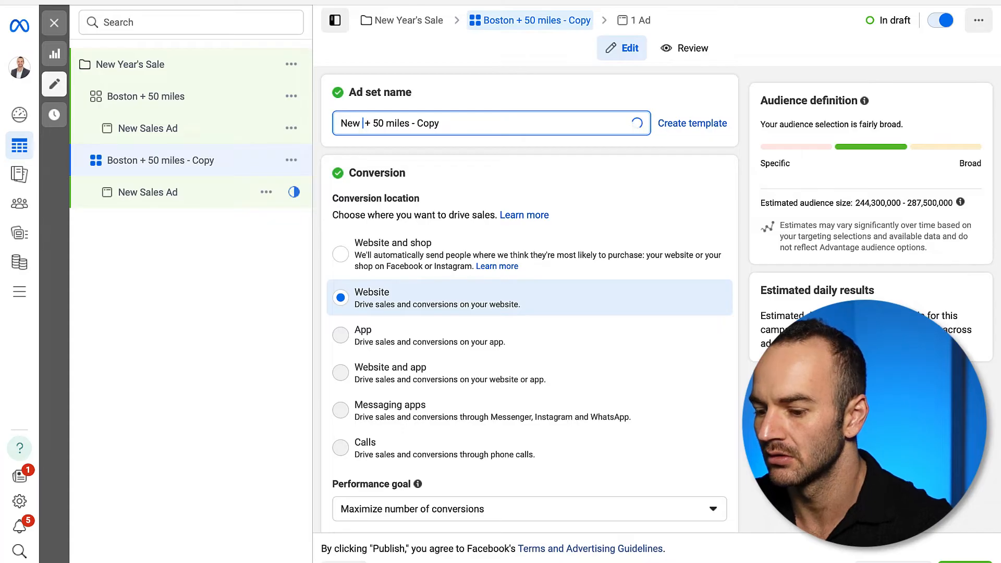
pyautogui.write(' York')
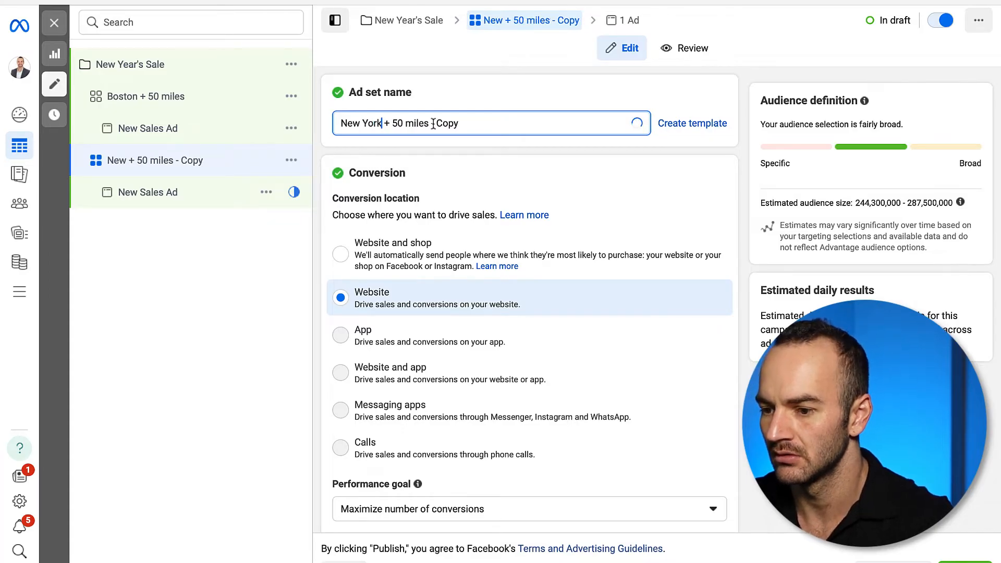
pyautogui.click(458, 124)
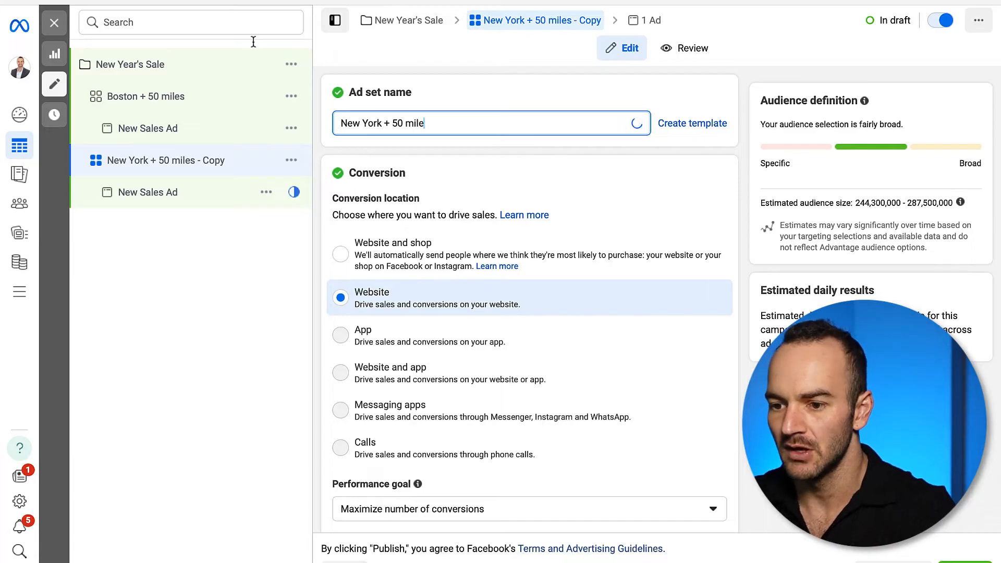
pyautogui.write('s')
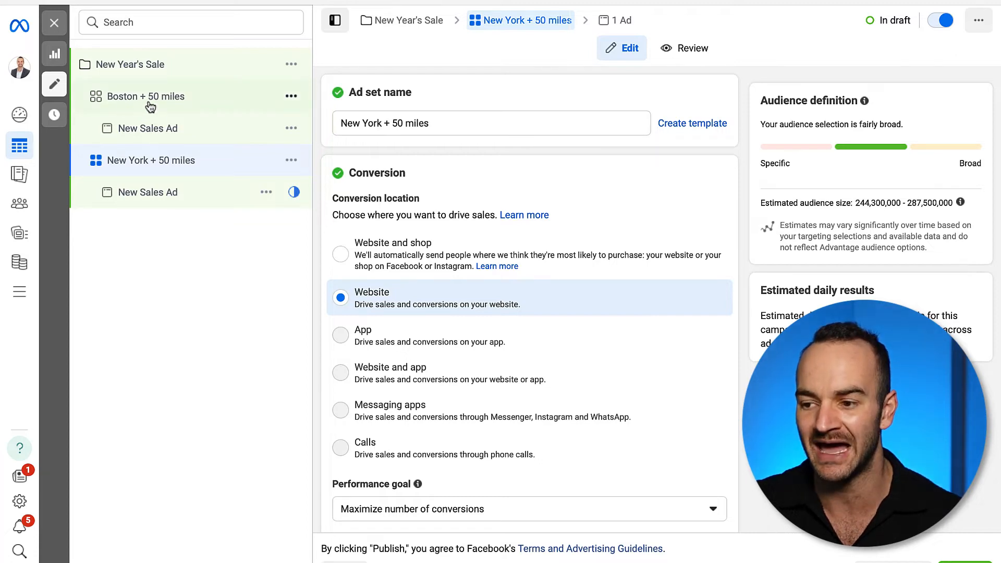
# - Look over the New York ad set's audience and placements, and review the campaign's Advantage budget settings
pyautogui.scroll(-10, 440, 271)
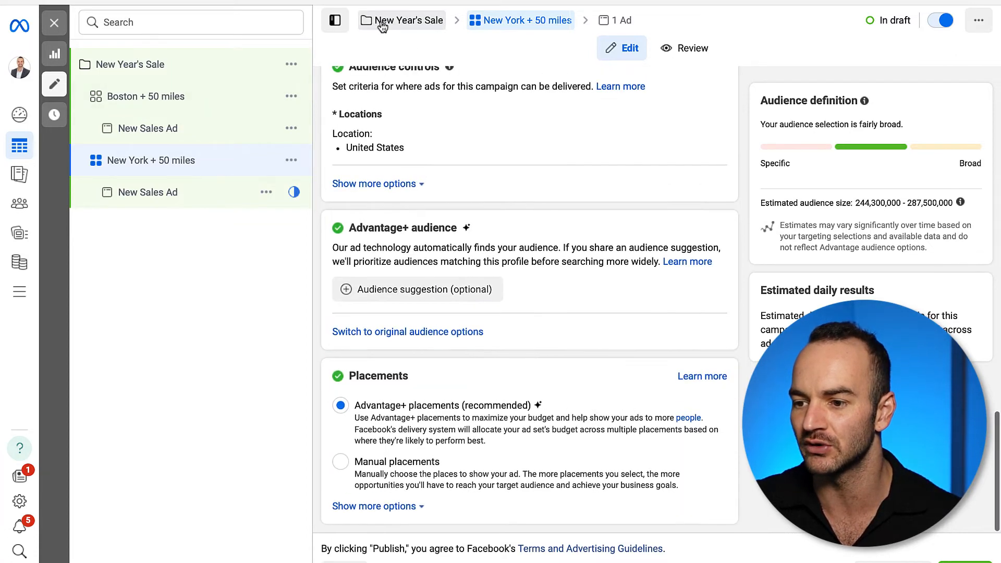
pyautogui.click(381, 21)
pyautogui.scroll(-10, 552, 330)
pyautogui.scroll(1, 552, 330)
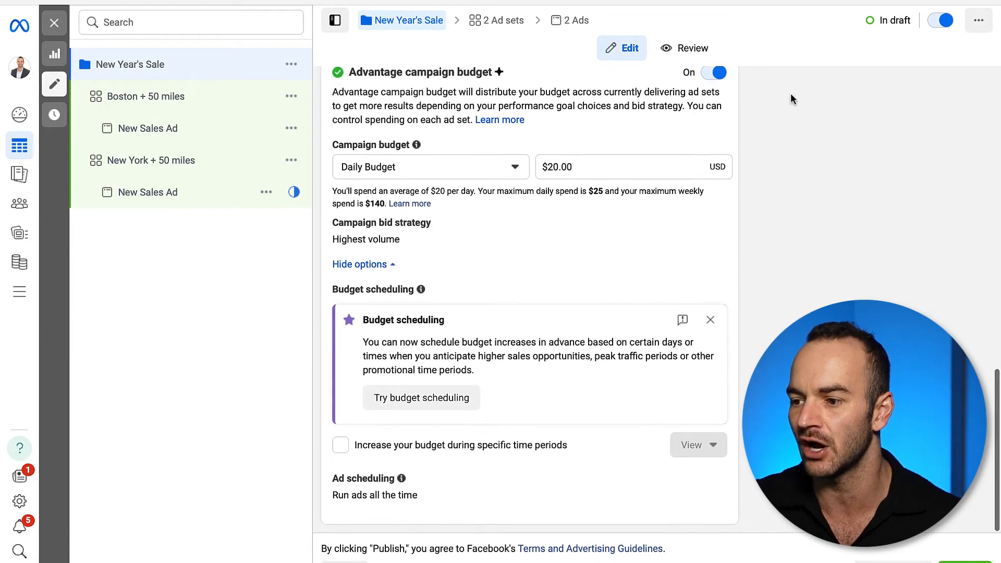
pyautogui.scroll(3, 713, 173)
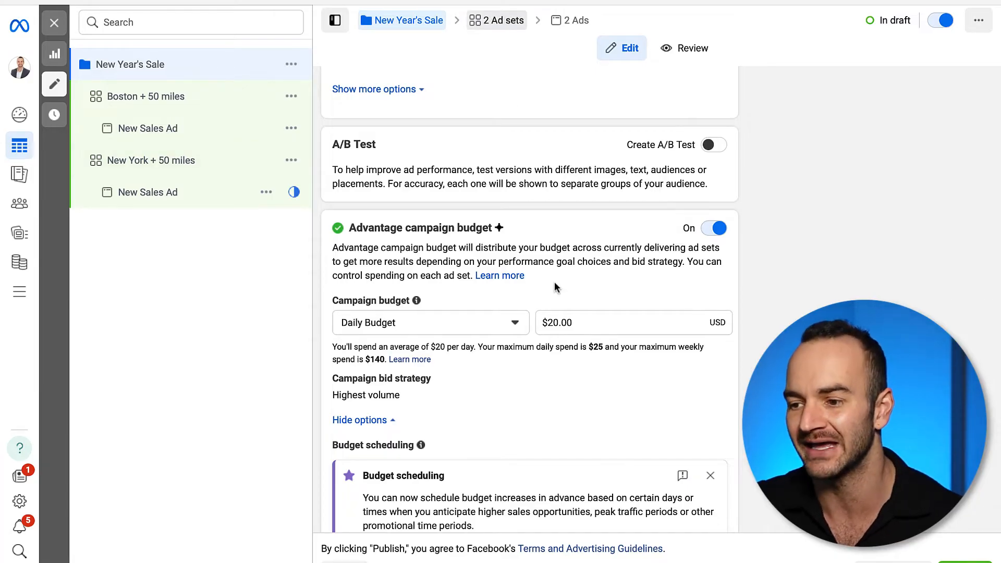
# - Open both ad sets together and review their shared settings and the per-ad-set location editor
pyautogui.scroll(-2, 559, 388)
pyautogui.scroll(-6, 560, 384)
pyautogui.scroll(-10, 567, 394)
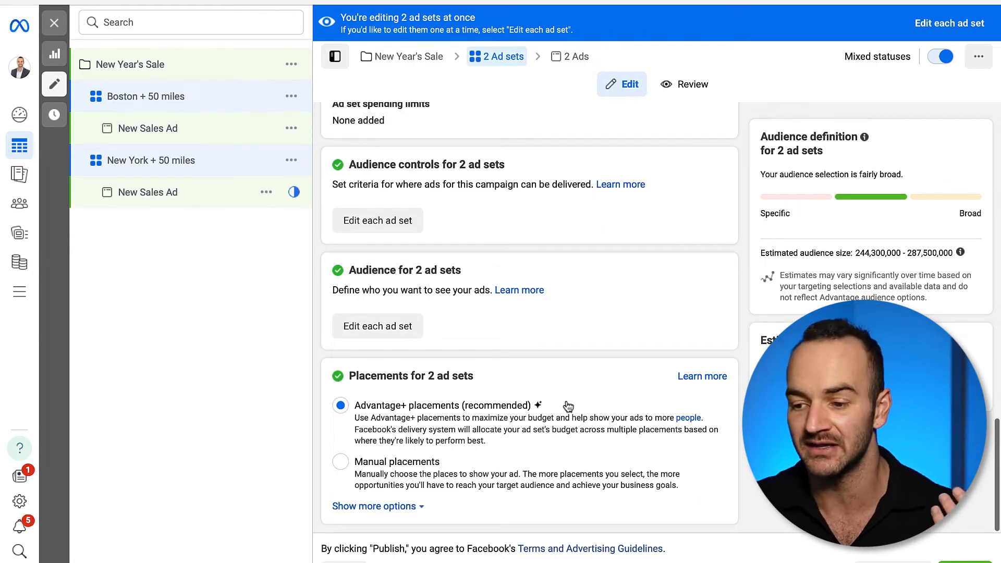
pyautogui.scroll(10, 567, 406)
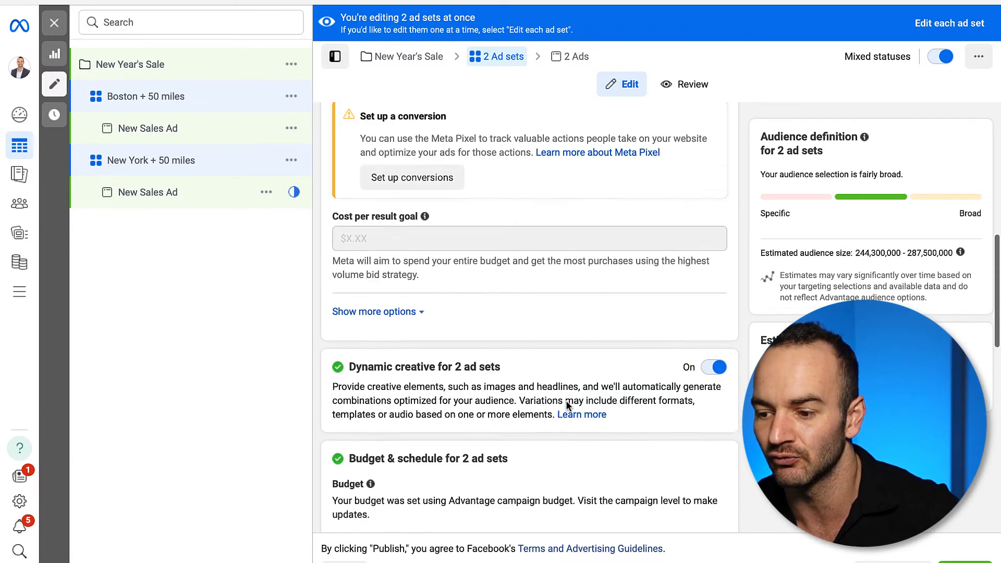
pyautogui.scroll(-8, 566, 406)
pyautogui.scroll(-2, 549, 447)
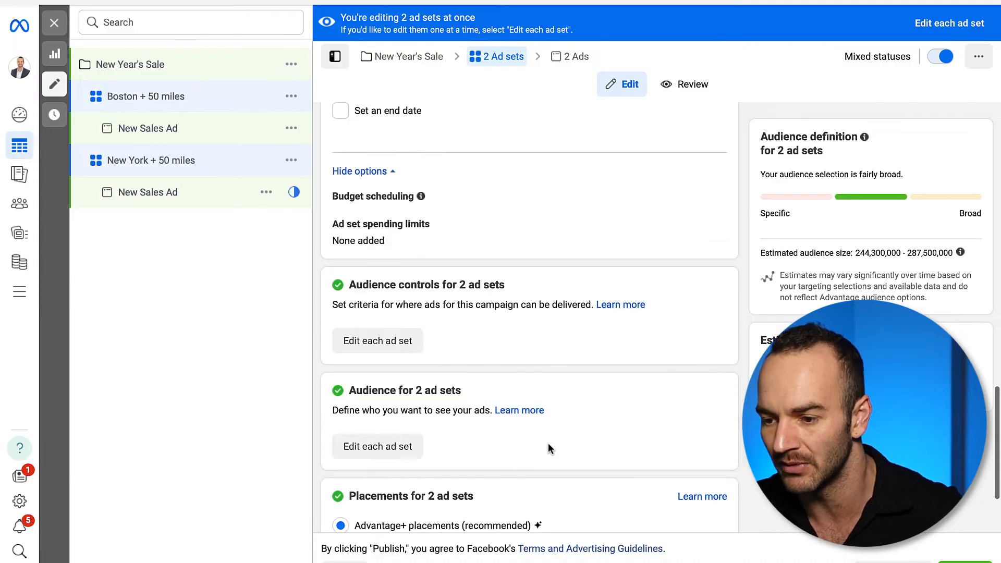
pyautogui.scroll(-3, 548, 443)
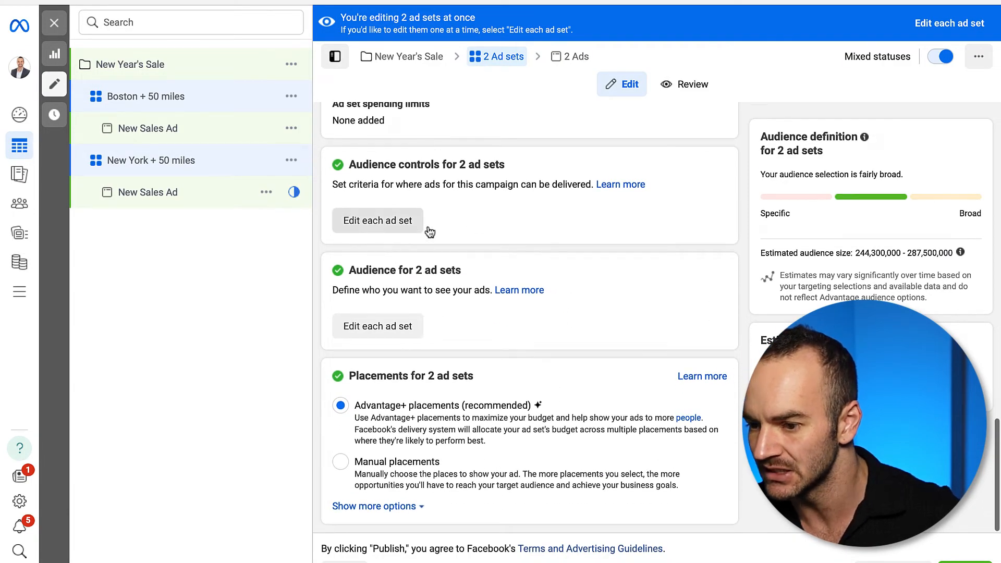
pyautogui.click(398, 231)
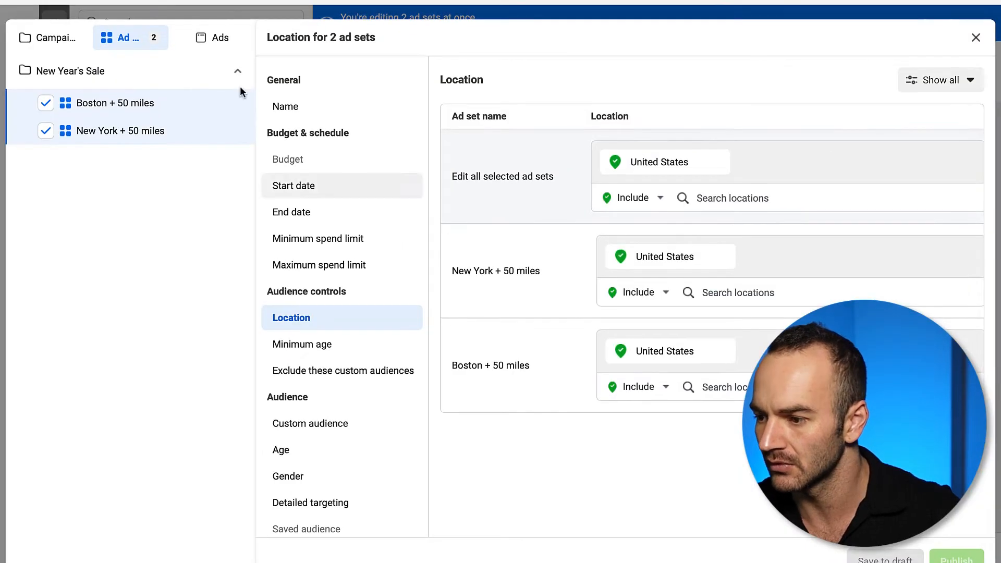
pyautogui.click(975, 38)
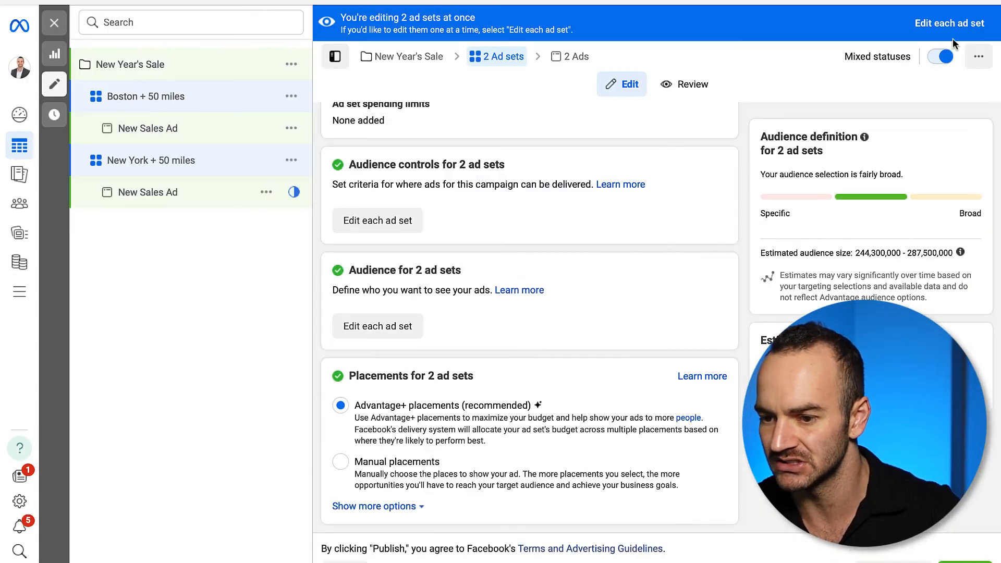
# - Open the Boston ad set alone, edit its audience locations and remove United States
pyautogui.click(157, 108)
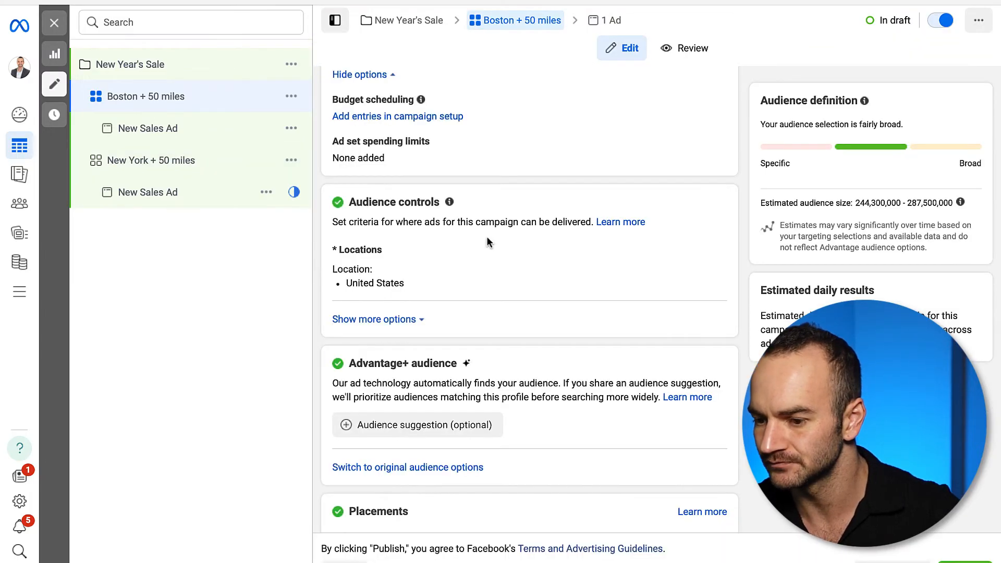
pyautogui.scroll(-2, 488, 242)
pyautogui.scroll(6, 496, 353)
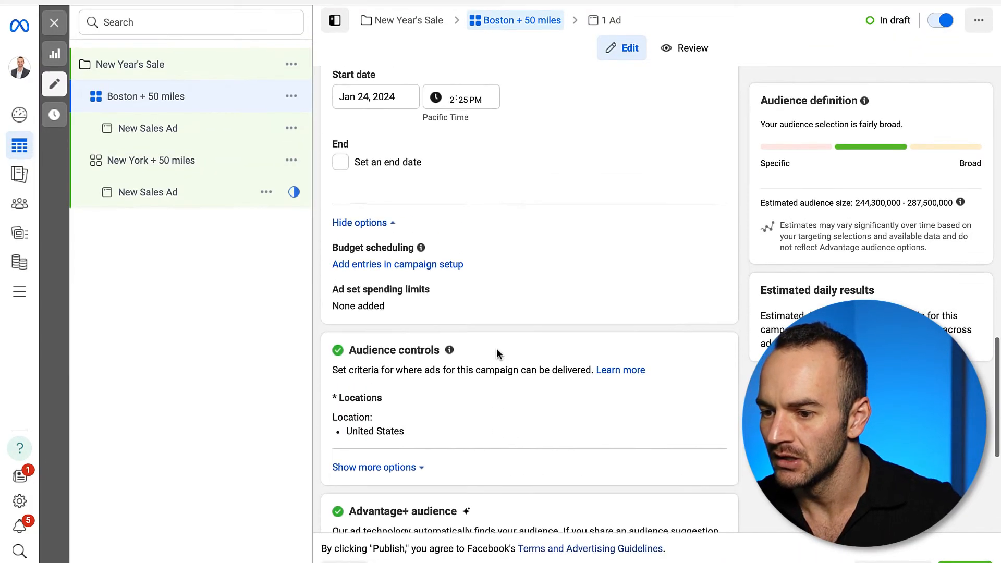
pyautogui.scroll(-2, 496, 354)
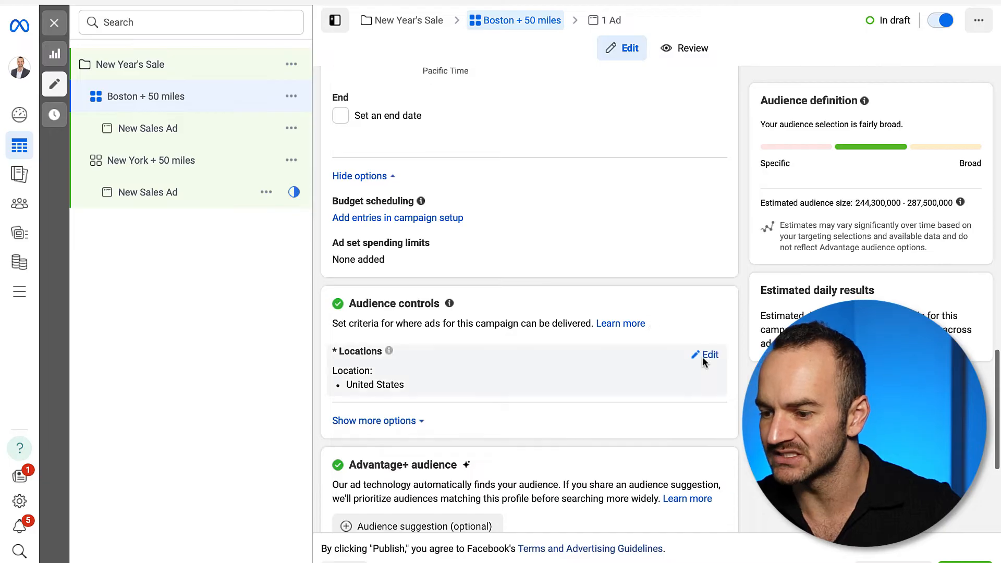
pyautogui.click(707, 356)
pyautogui.scroll(-2, 612, 357)
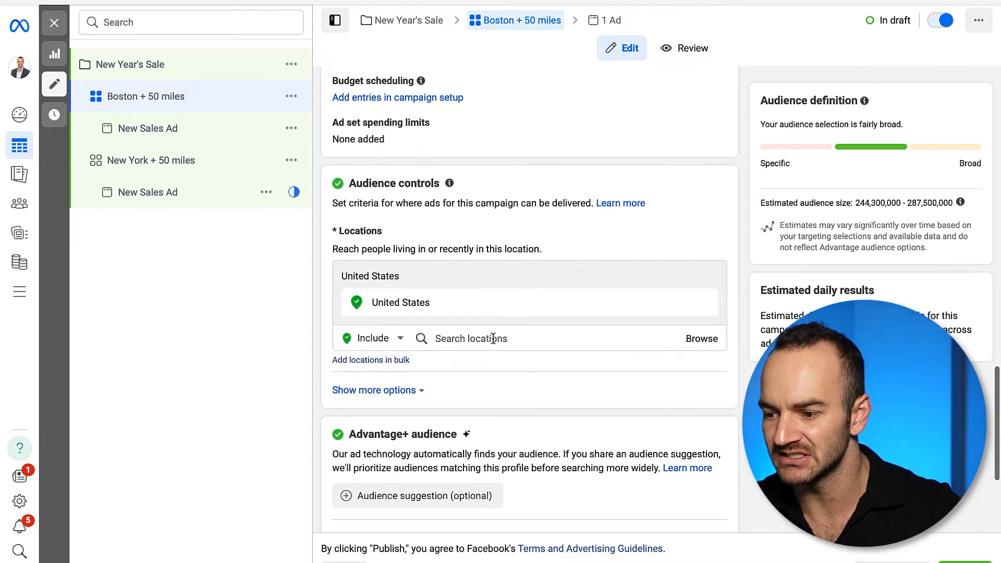
pyautogui.click(703, 302)
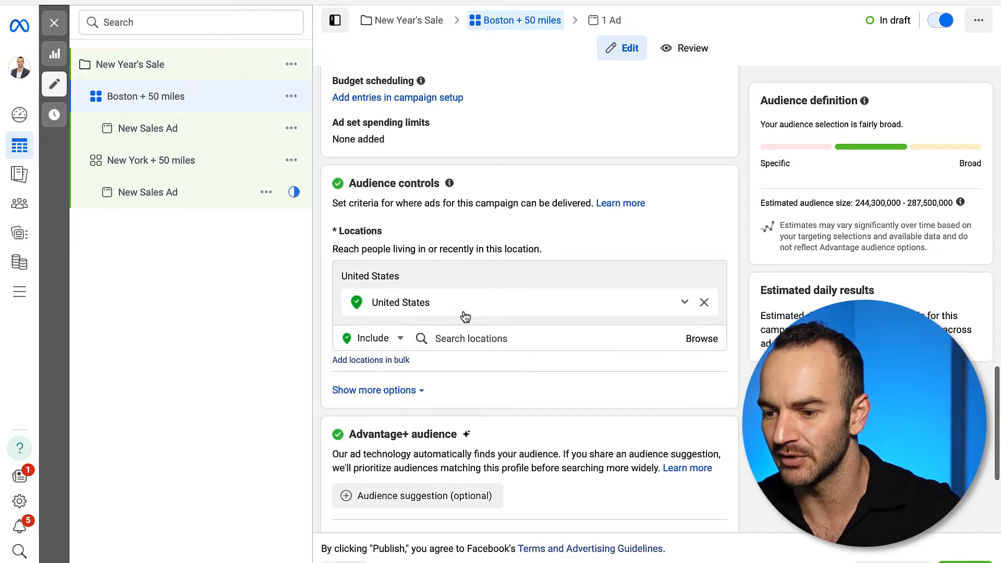
# - Search for "boston mass" and include the city Boston, Massachusetts, United States as the ad set's location
pyautogui.click(463, 302)
pyautogui.write('bos')
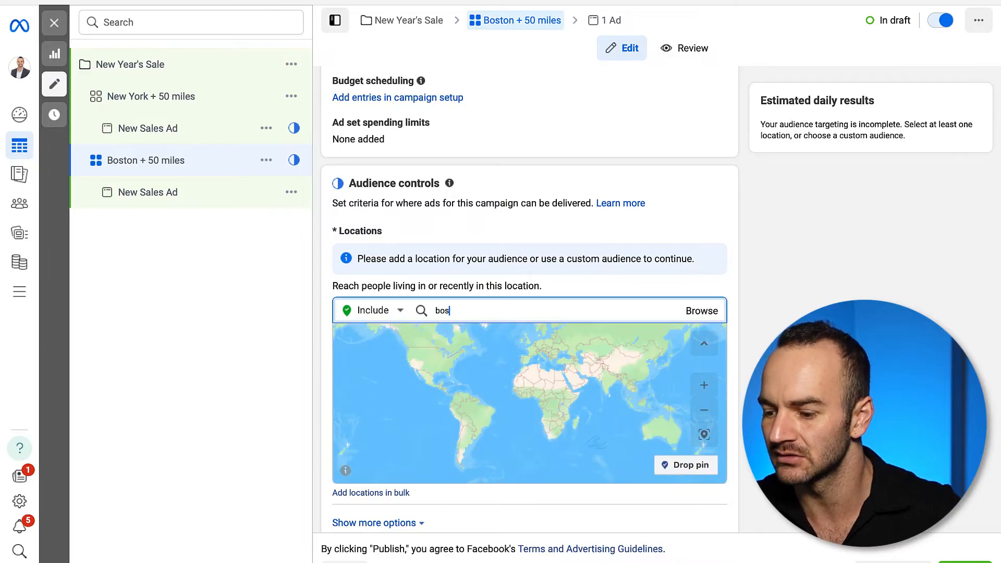
pyautogui.write('ton mass')
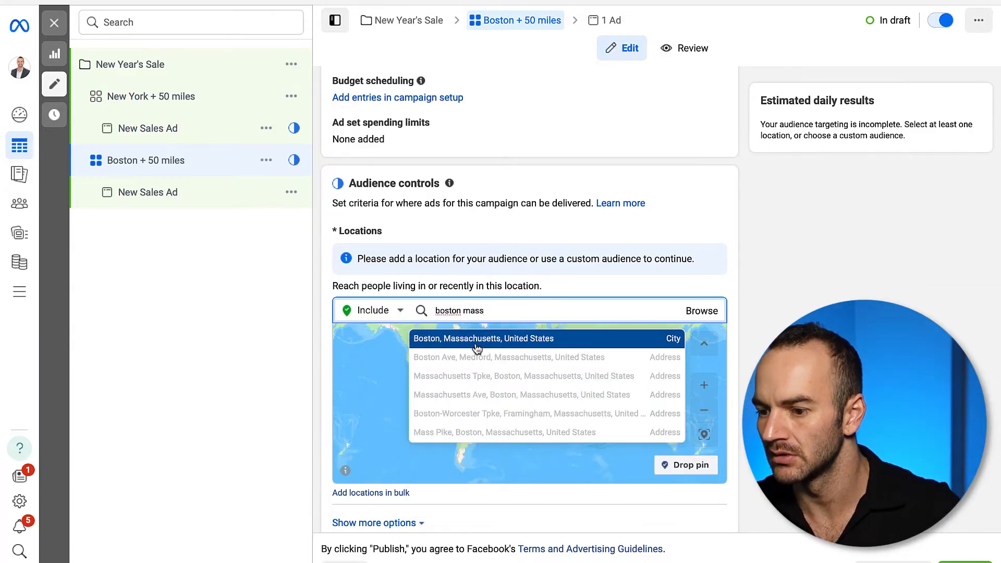
pyautogui.click(477, 348)
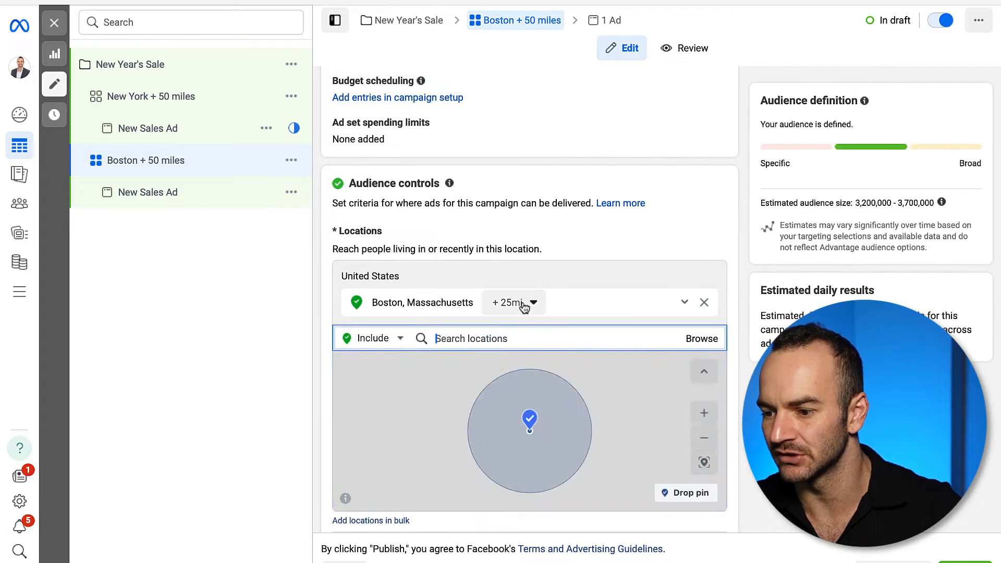
# - Set the radius around Boston, Massachusetts to 50 miles in the Boston ad set's locations
pyautogui.click(523, 306)
pyautogui.moveTo(531, 395); pyautogui.dragTo(556, 394)
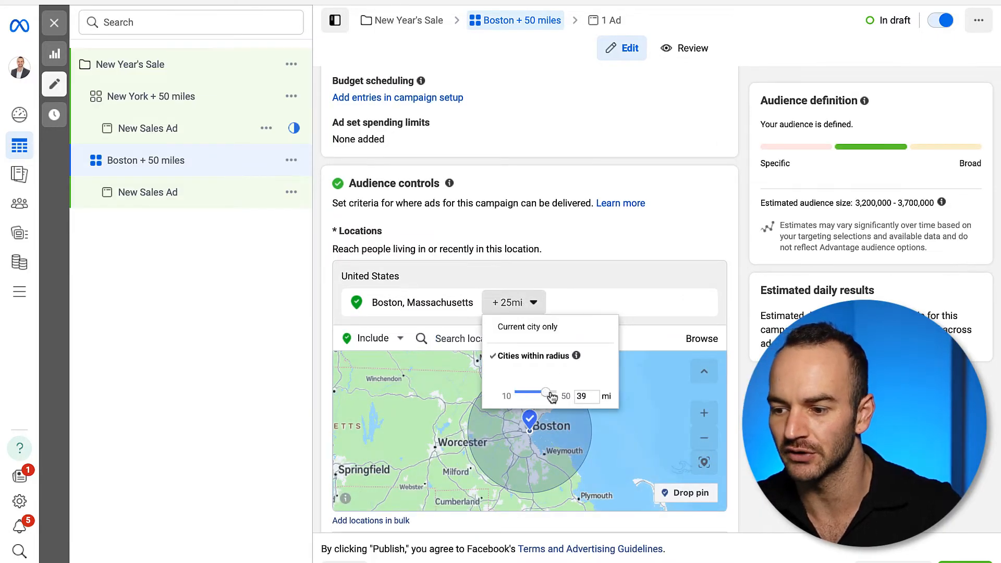
pyautogui.click(762, 396)
# - Switch the Boston ad set from Advantage+ audience to the original audience options
pyautogui.scroll(-7, 762, 396)
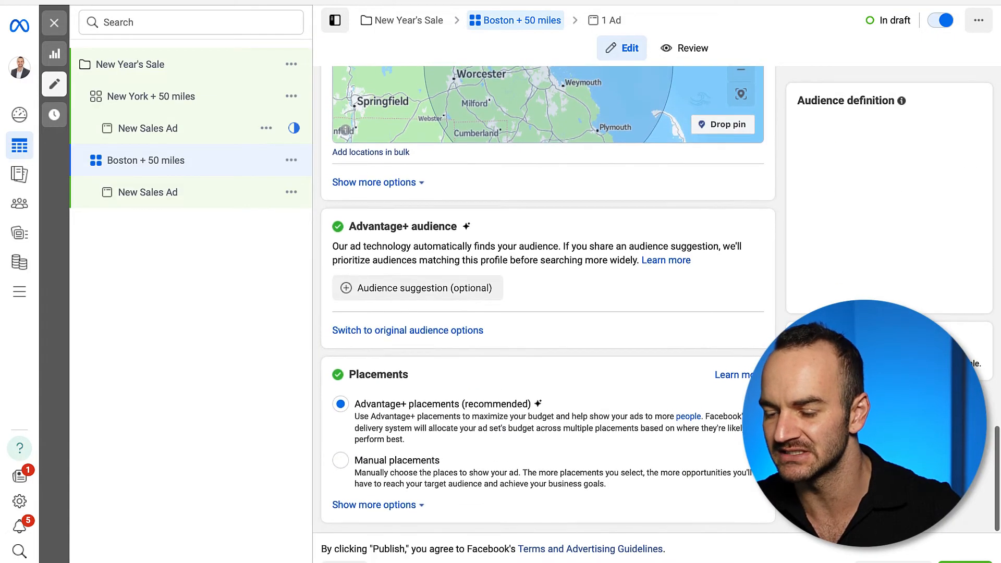
pyautogui.scroll(8, 762, 396)
pyautogui.scroll(-8, 762, 396)
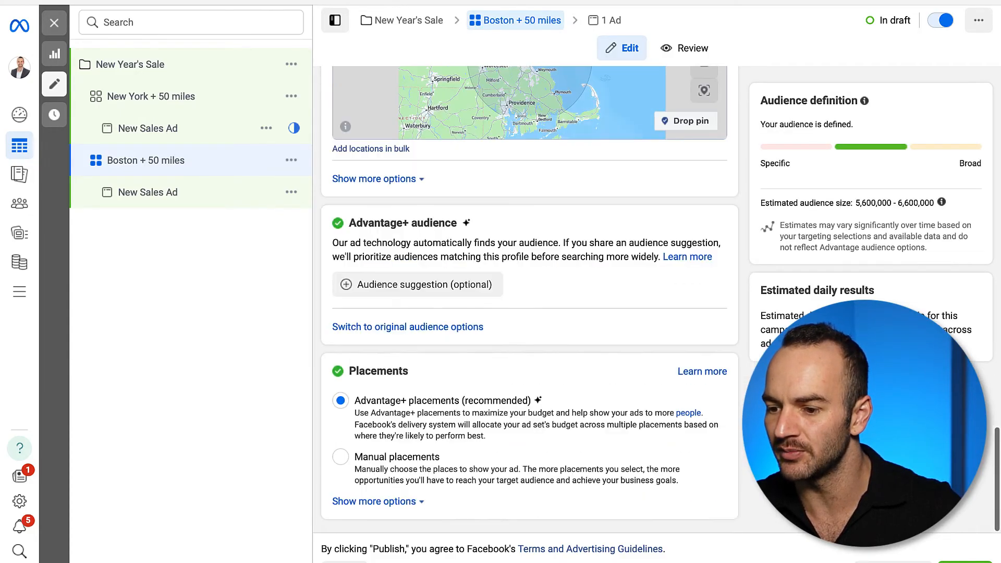
pyautogui.click(431, 334)
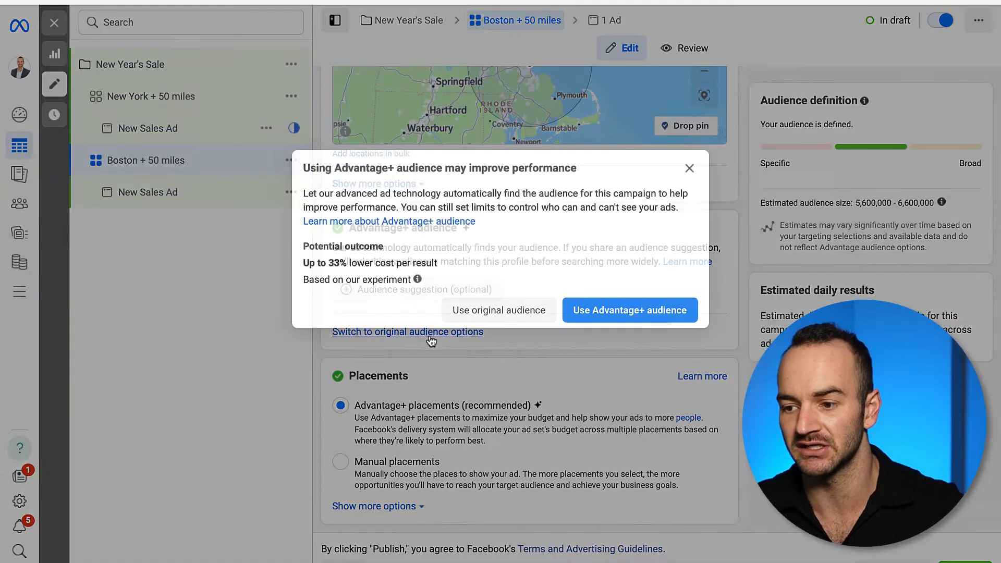
pyautogui.click(498, 310)
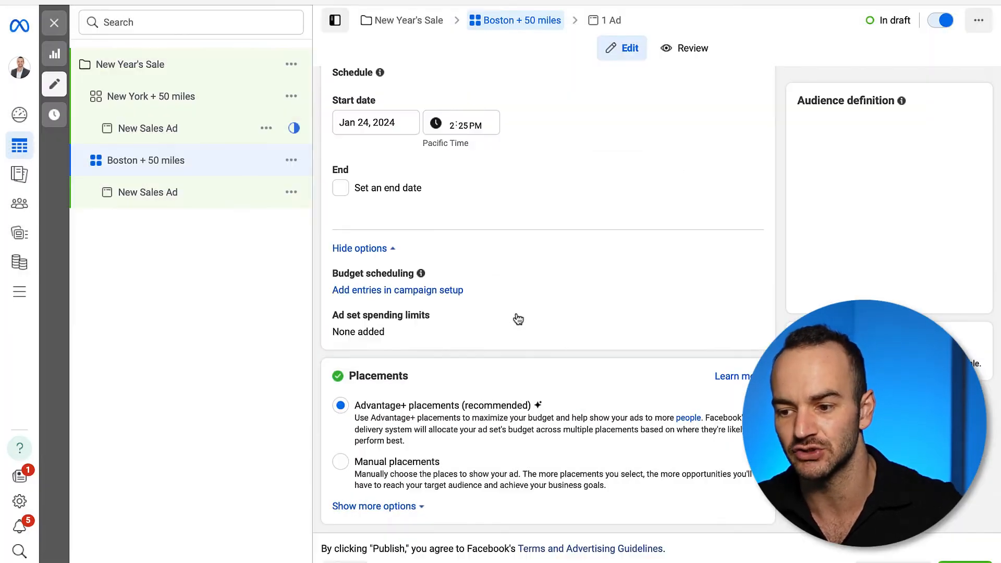
# - Restrict the Boston ad set's audience gender to Women
pyautogui.scroll(5, 517, 318)
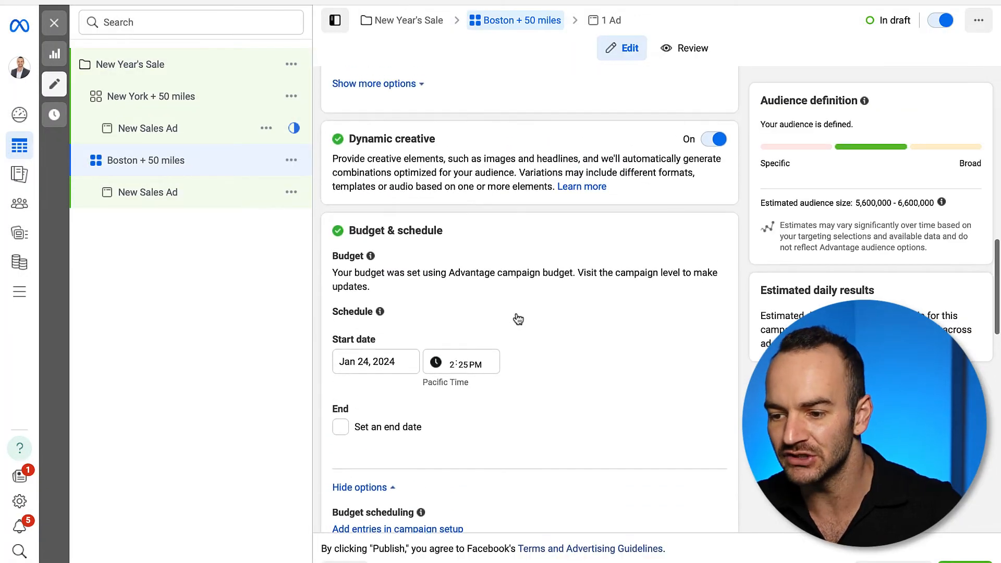
pyautogui.scroll(-5, 517, 318)
pyautogui.scroll(-3, 518, 318)
pyautogui.scroll(-10, 517, 318)
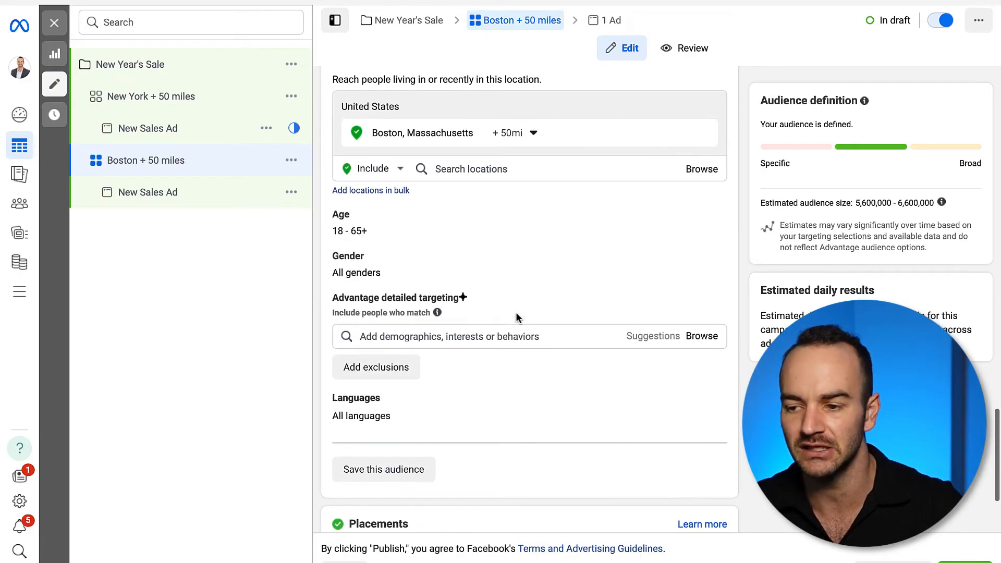
pyautogui.scroll(-1, 516, 316)
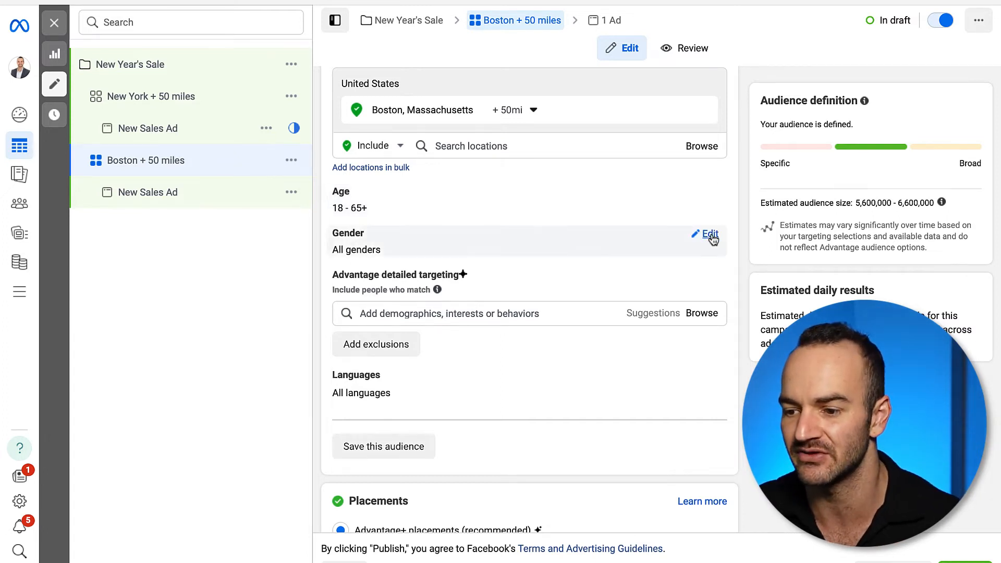
pyautogui.click(711, 236)
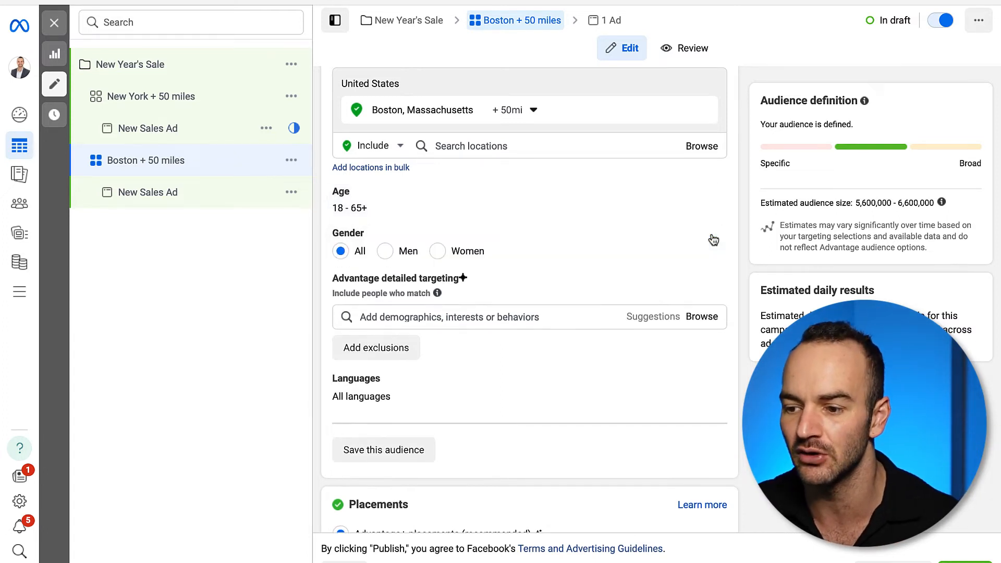
pyautogui.click(440, 254)
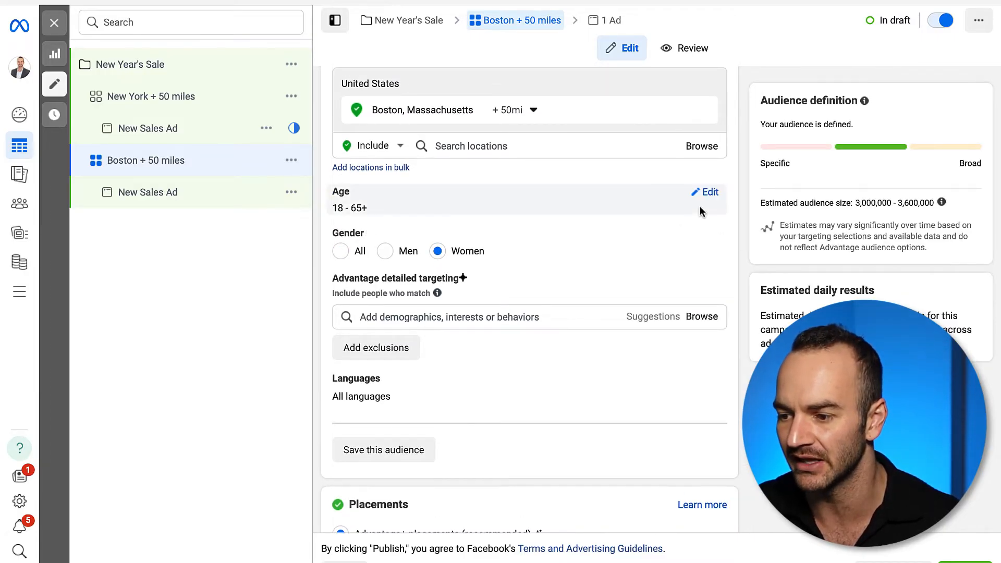
# - Set the maximum age of the Boston ad set's audience to 45
pyautogui.click(706, 194)
pyautogui.click(433, 220)
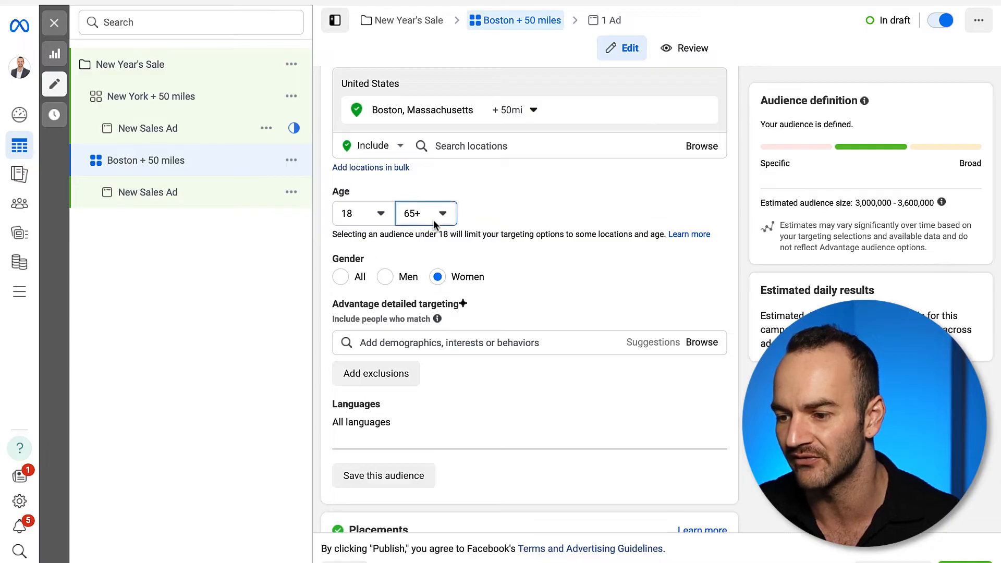
pyautogui.scroll(2, 435, 280)
pyautogui.scroll(4, 437, 281)
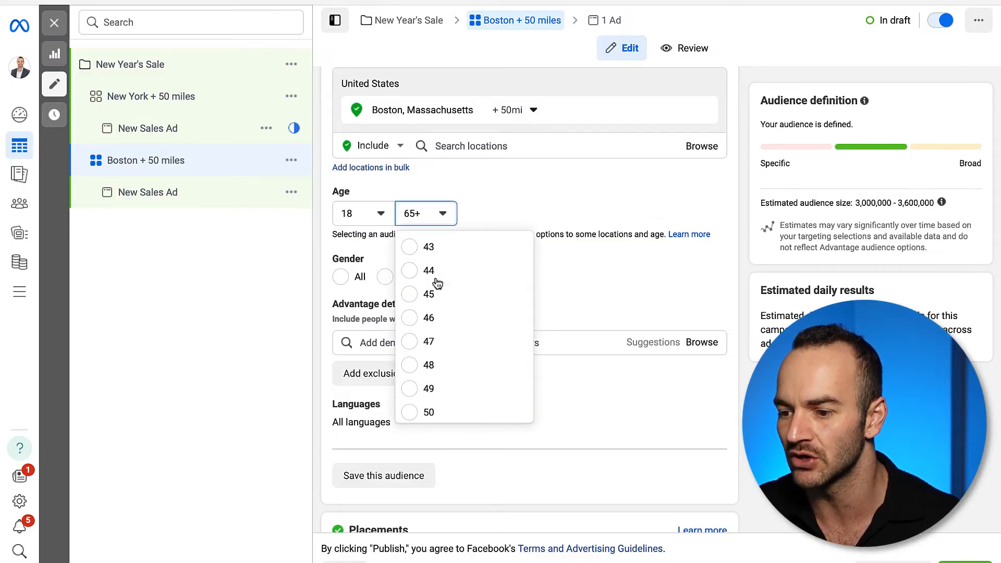
pyautogui.click(447, 295)
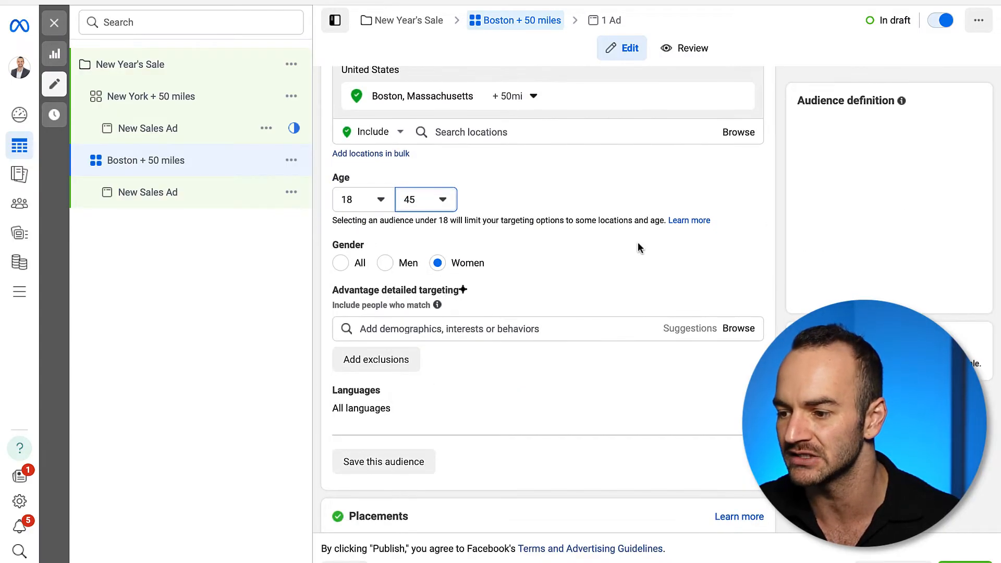
# - Search the detailed targeting for "clothi" and include the interest Clothing (apparel)
pyautogui.scroll(-1, 712, 284)
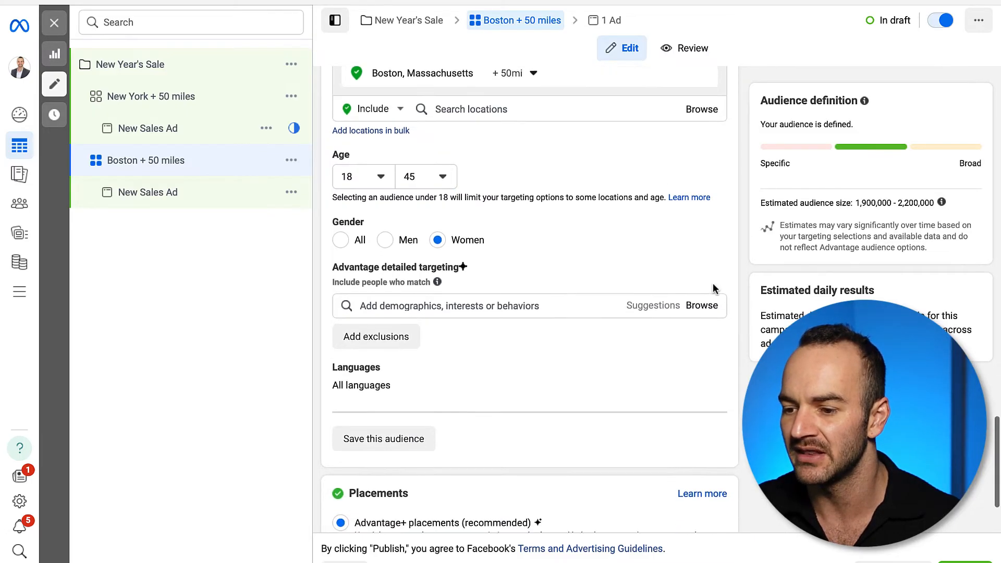
pyautogui.click(442, 286)
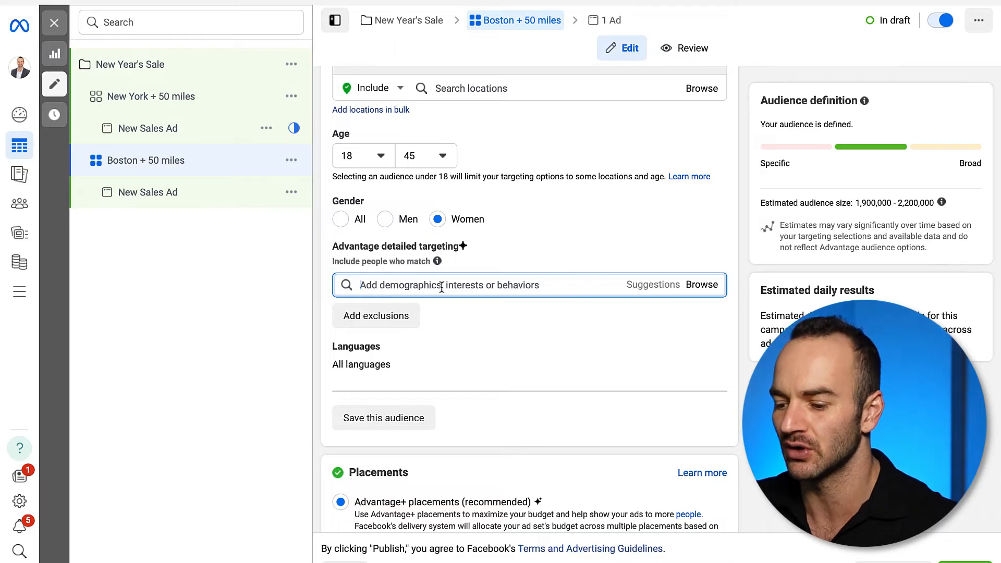
pyautogui.write('clothi')
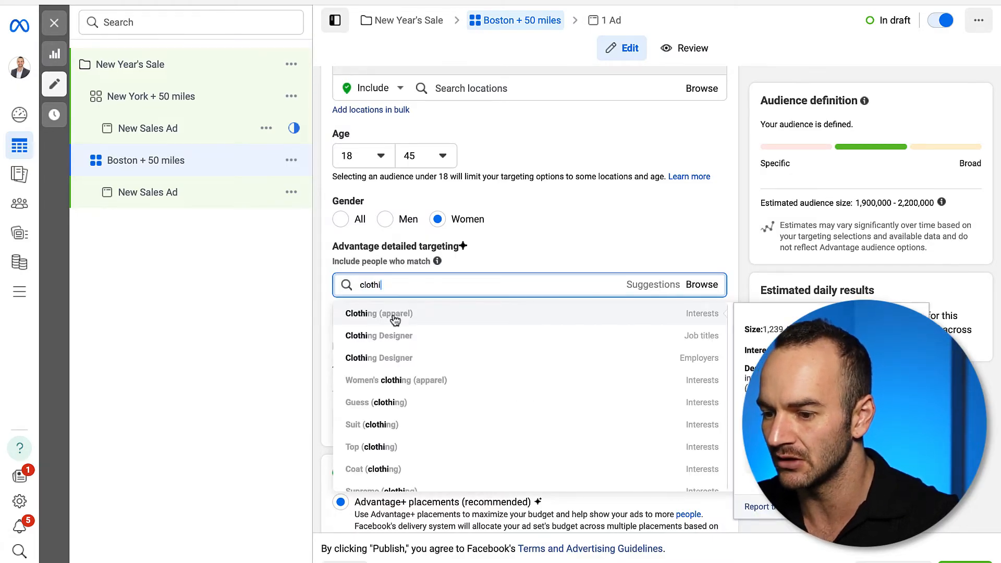
pyautogui.click(401, 313)
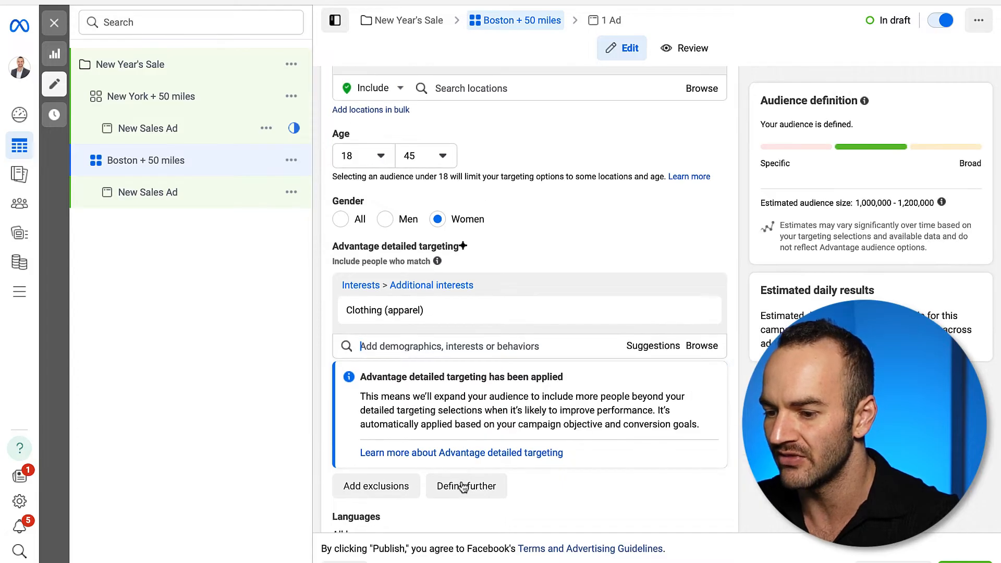
# - Define the detailed targeting further so people must also match the interest Fashion week (event)
pyautogui.click(458, 483)
pyautogui.click(426, 490)
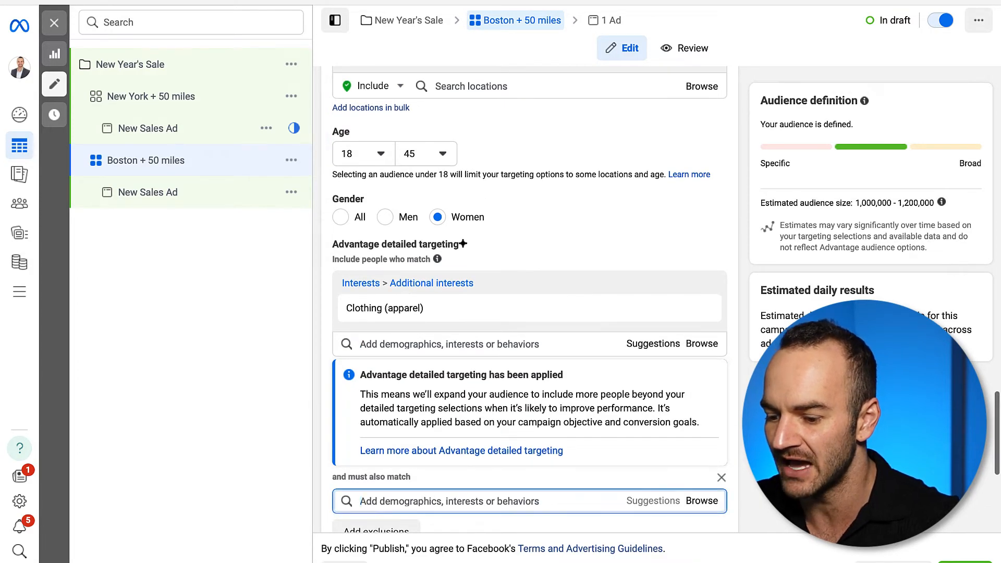
pyautogui.write('fash')
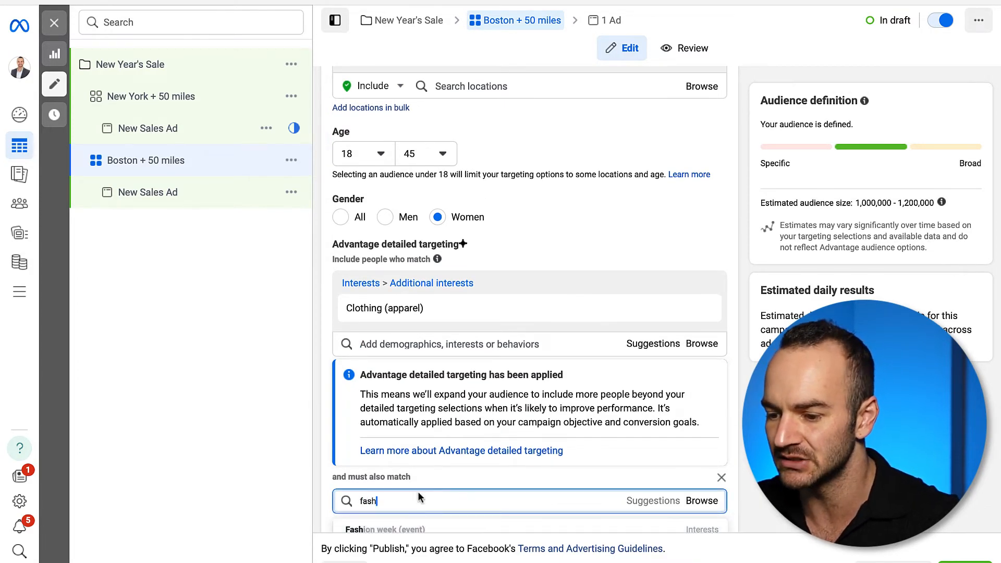
pyautogui.click(392, 478)
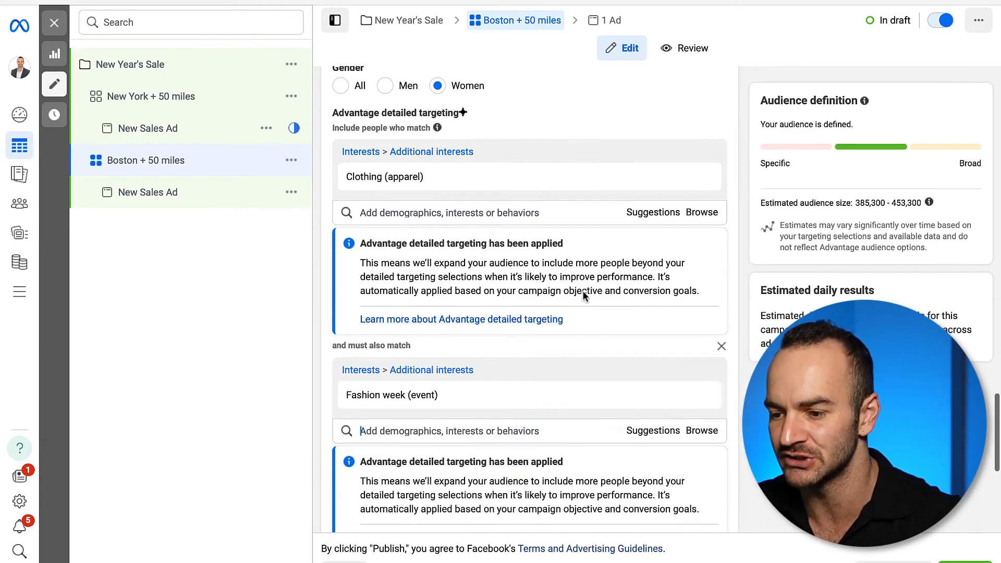
# - Remove the Fashion week (event) narrowing condition and the Clothing (apparel) interest from the detailed targeting
pyautogui.click(721, 346)
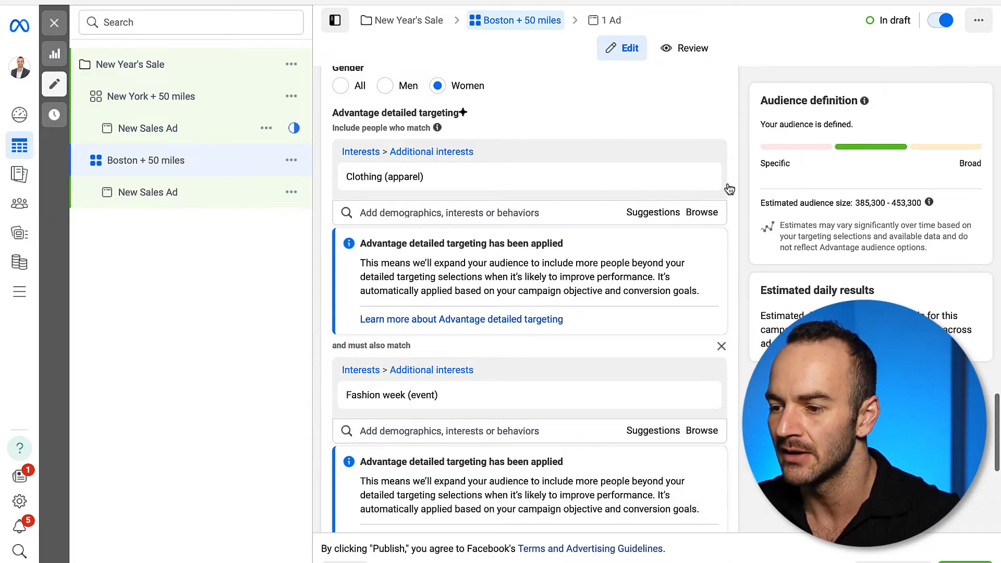
pyautogui.moveTo(700, 174)
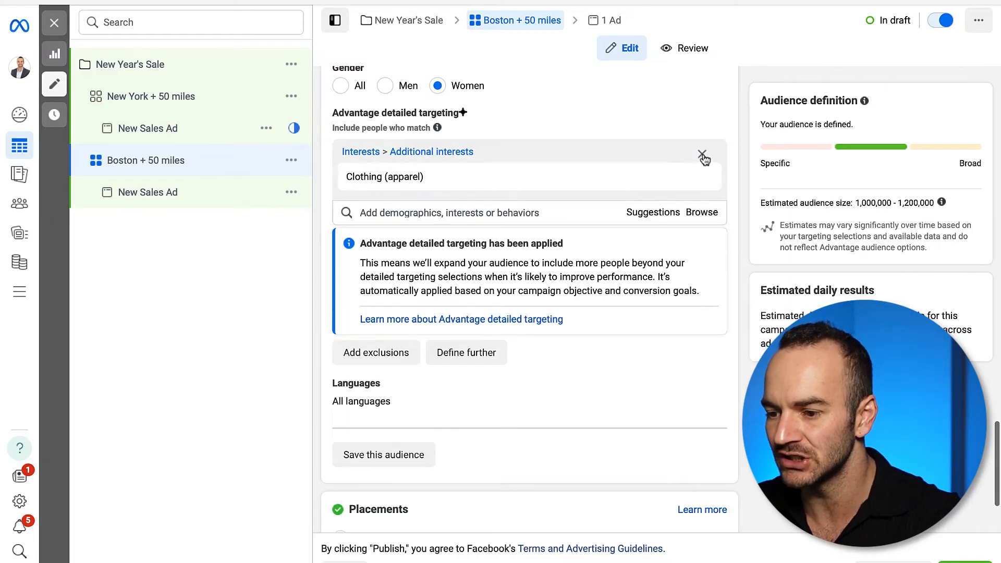
pyautogui.click(702, 157)
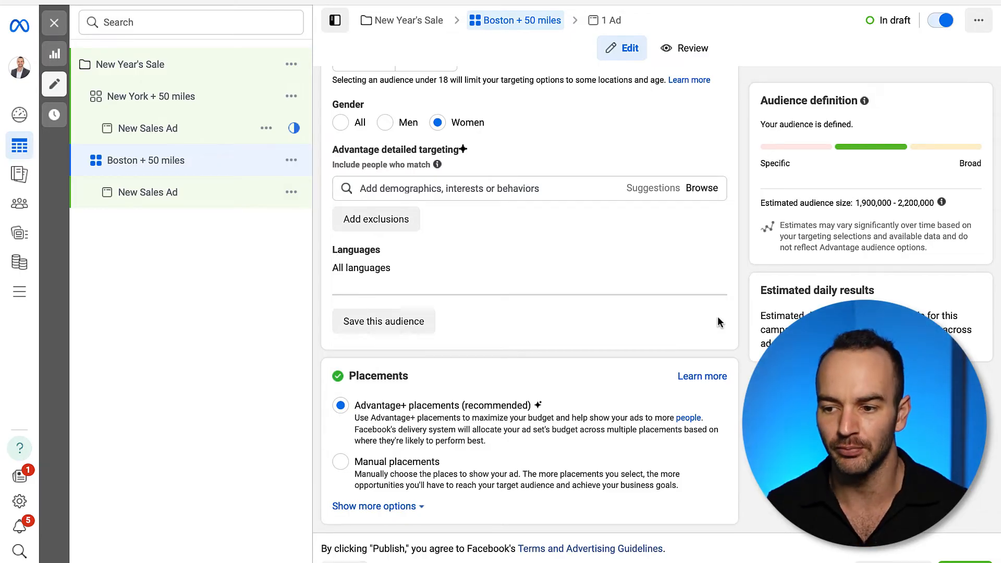
# - Review the Boston ad set's custom audiences, location, age, gender, detailed targeting, languages and placements
pyautogui.scroll(3, 464, 355)
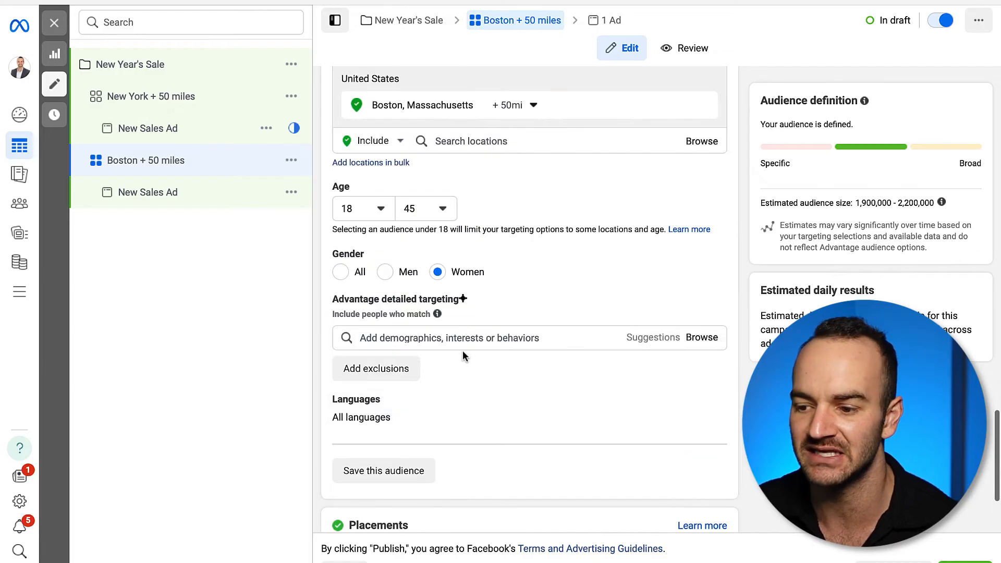
pyautogui.scroll(3, 459, 344)
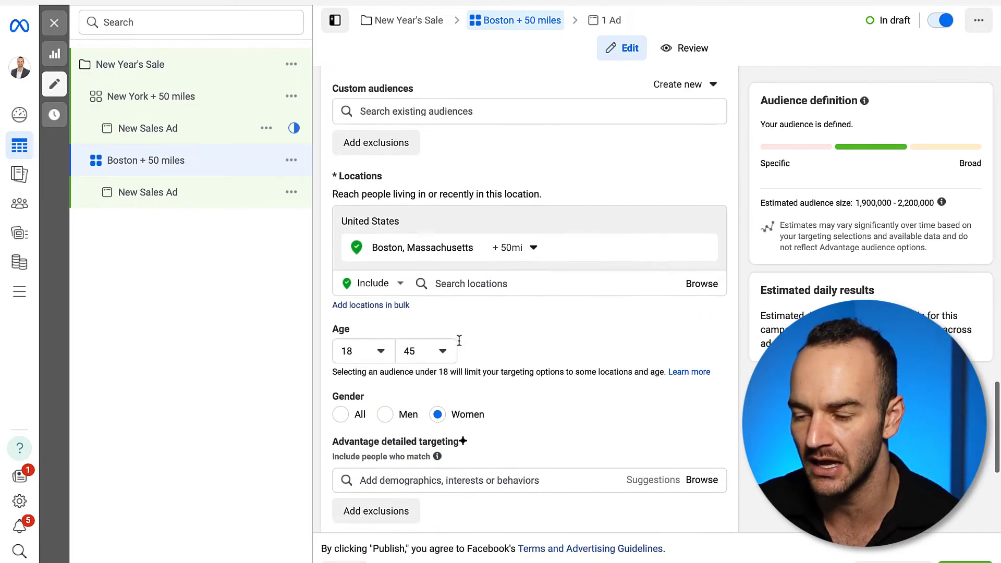
pyautogui.scroll(1, 459, 340)
pyautogui.scroll(-2, 458, 339)
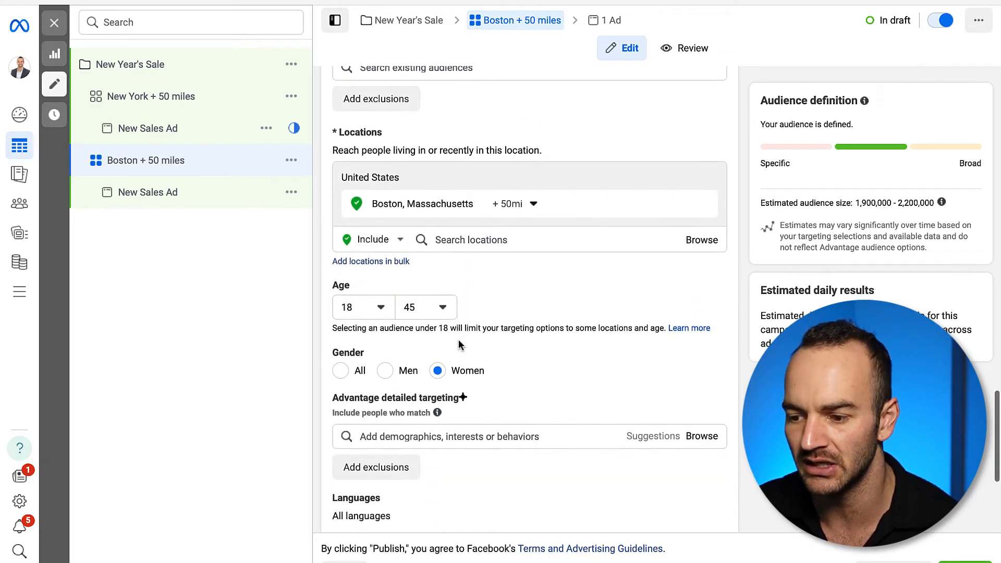
pyautogui.scroll(-1, 458, 344)
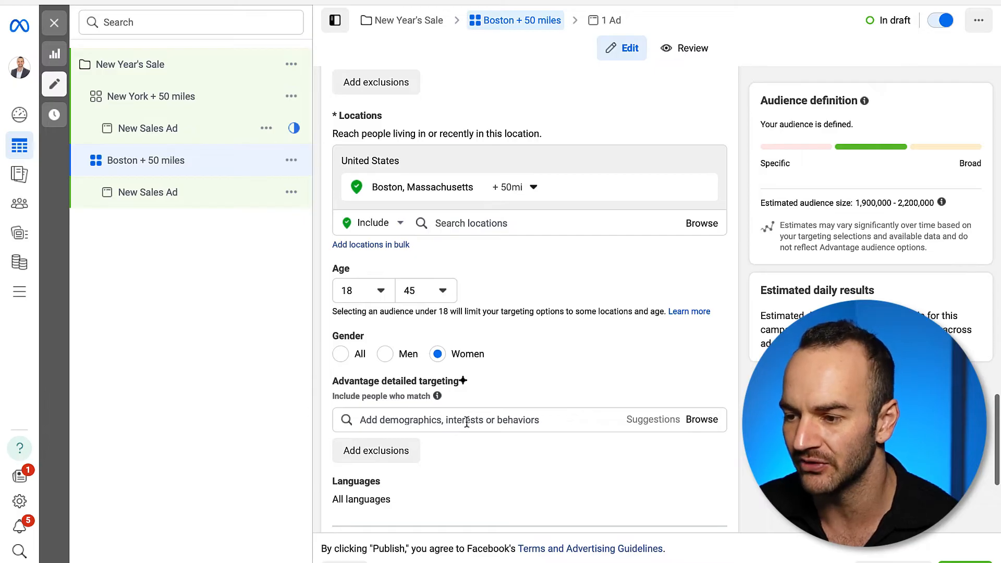
pyautogui.scroll(-4, 520, 424)
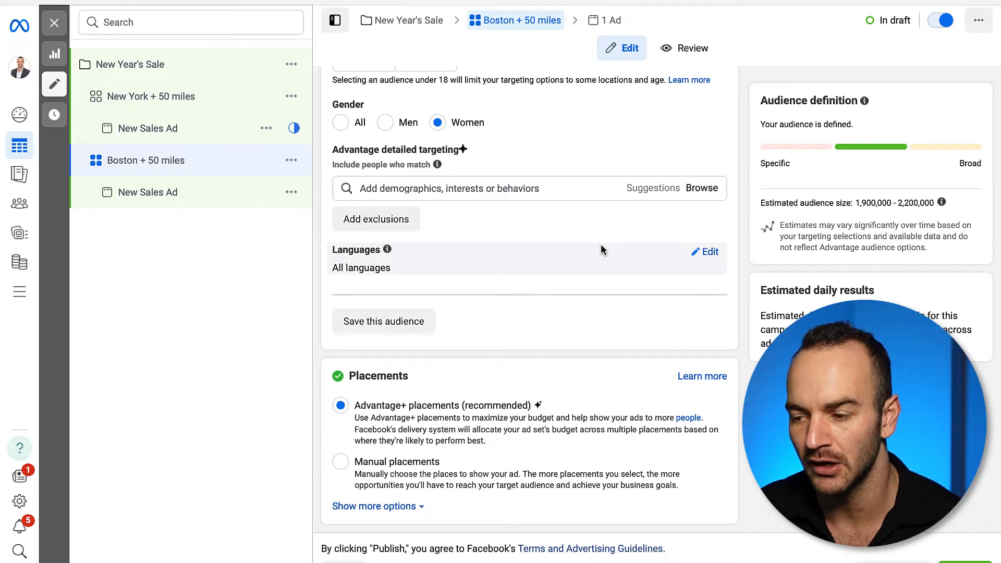
pyautogui.scroll(3, 600, 249)
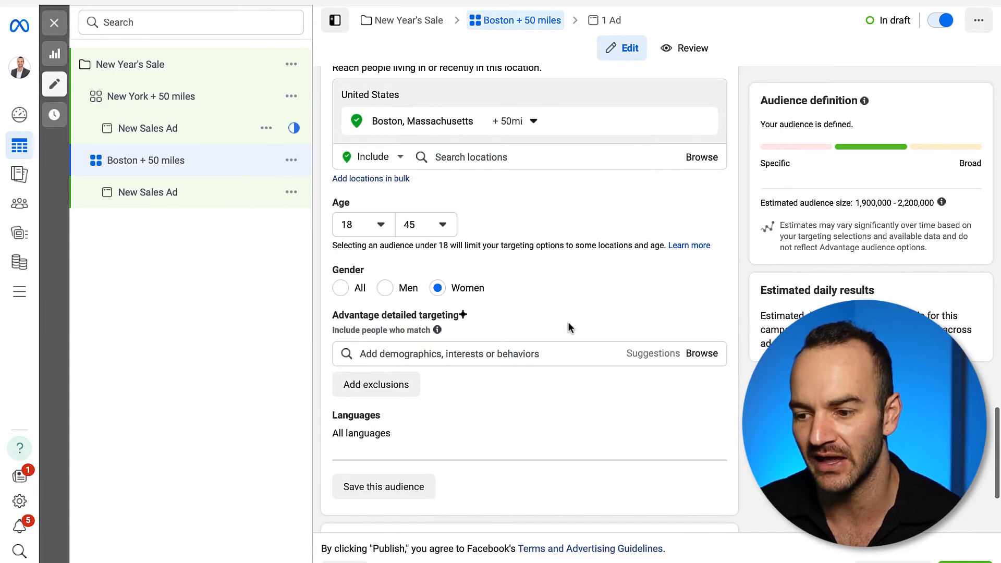
pyautogui.scroll(1, 568, 321)
# - Search the detailed targeting for "engaged" to view the matching options, and clear the search without adding any
pyautogui.click(462, 369)
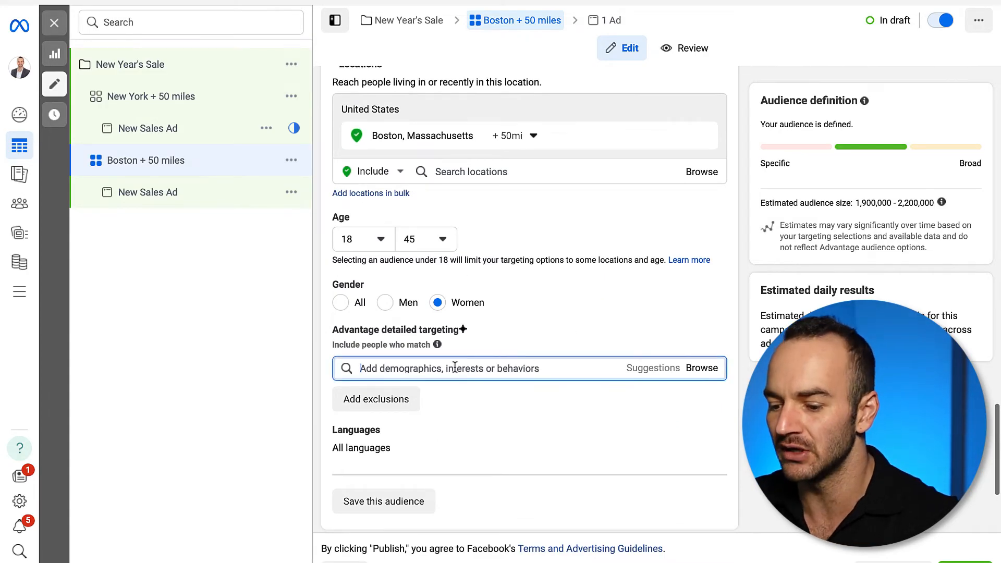
pyautogui.write('enapp')
pyautogui.press('BackSpace')
pyautogui.press('BackSpace')
pyautogui.press('BackSpace')
pyautogui.write('gaged')
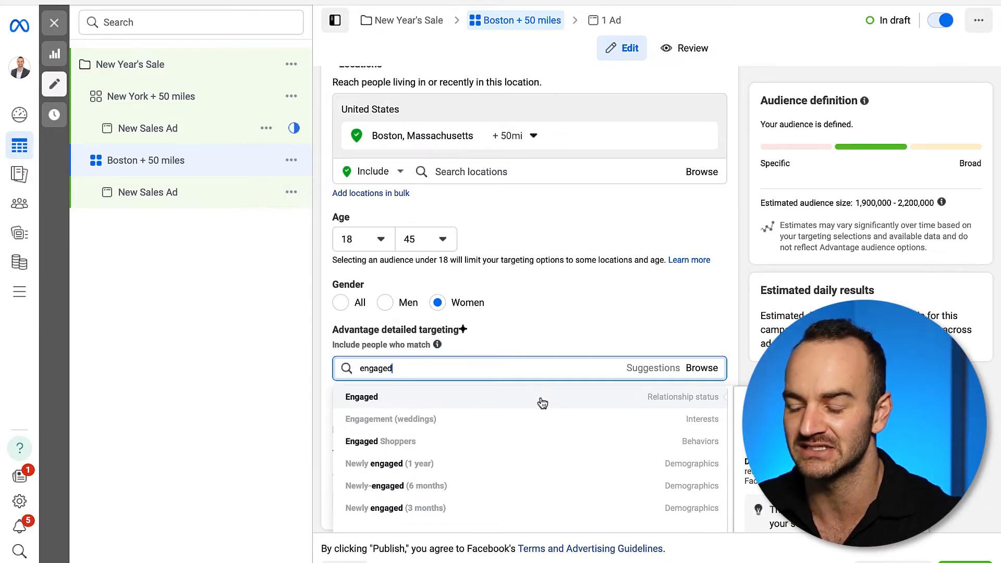
pyautogui.doubleClick(452, 366)
pyautogui.press('BackSpace')
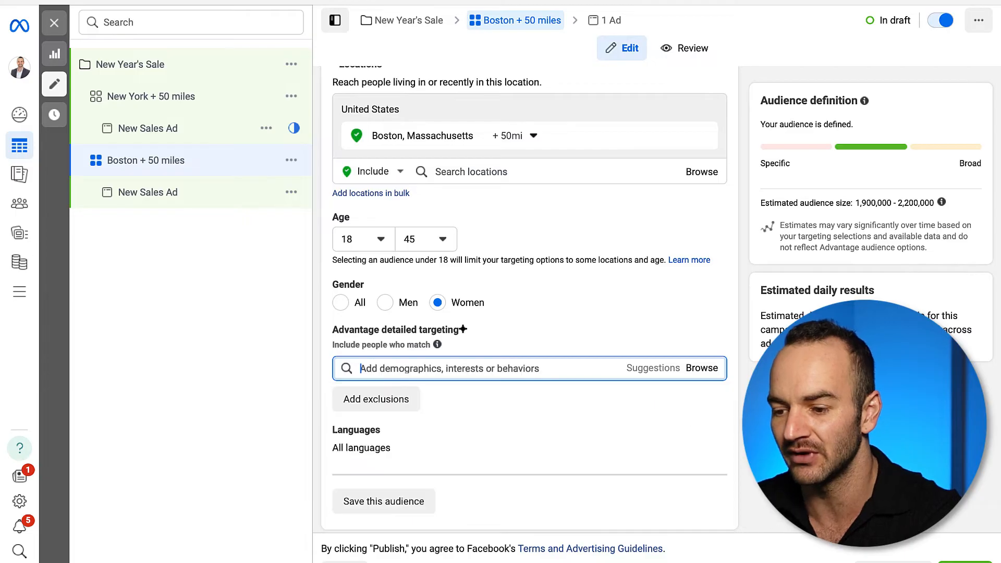
pyautogui.click(721, 401)
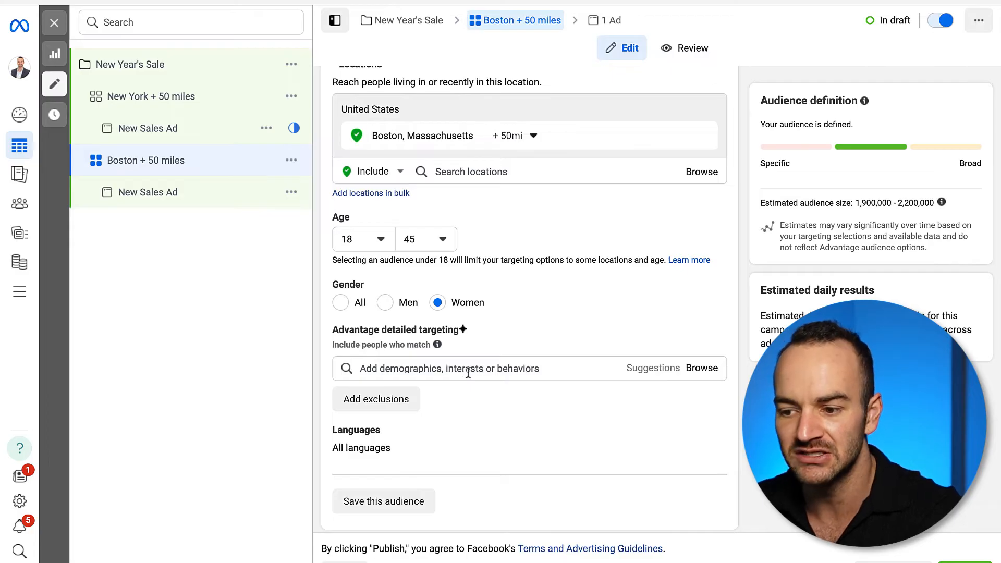
# - Look over the placement options of the Boston ad set
pyautogui.scroll(-3, 468, 373)
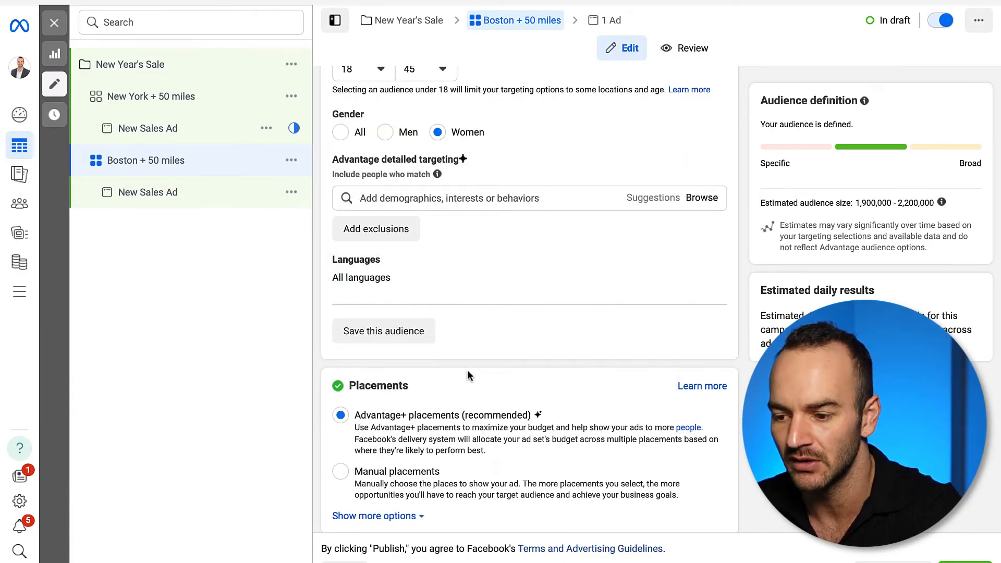
pyautogui.scroll(-1, 468, 374)
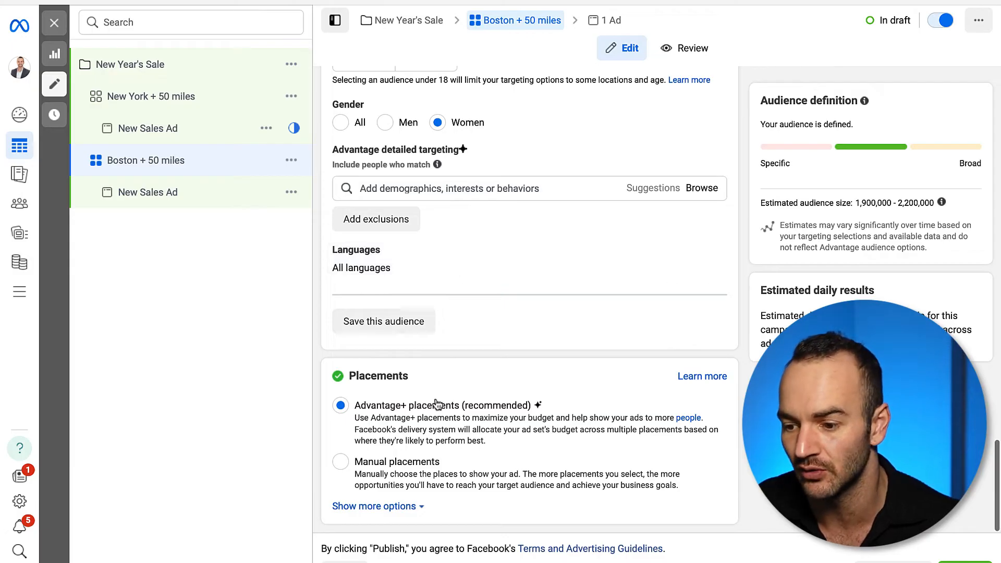
# - Switch the Boston ad set to manual placements and review the Feeds, Stories and Reels, and in-stream placements
pyautogui.click(340, 461)
pyautogui.scroll(-1, 428, 396)
pyautogui.scroll(-7, 434, 389)
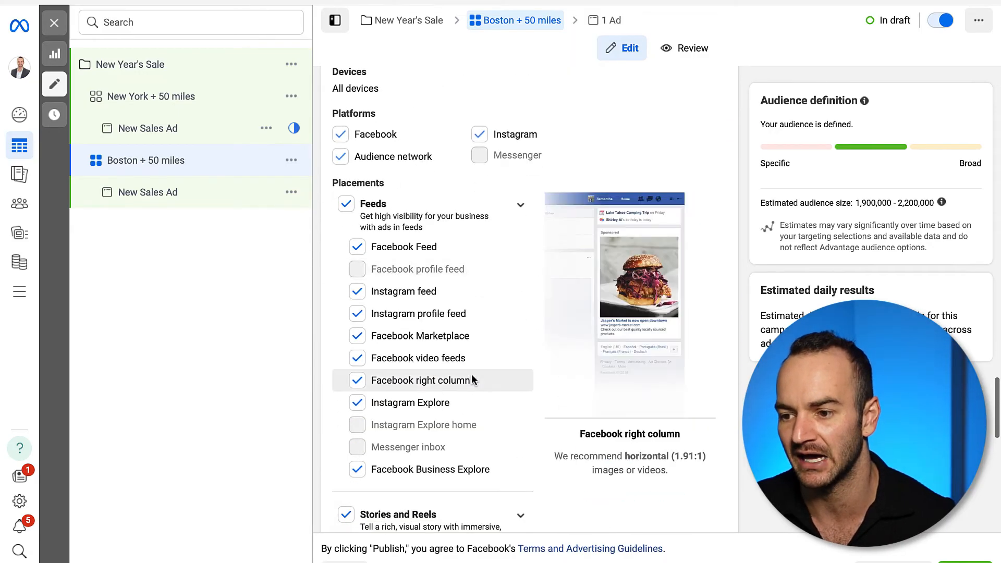
pyautogui.scroll(-1, 437, 382)
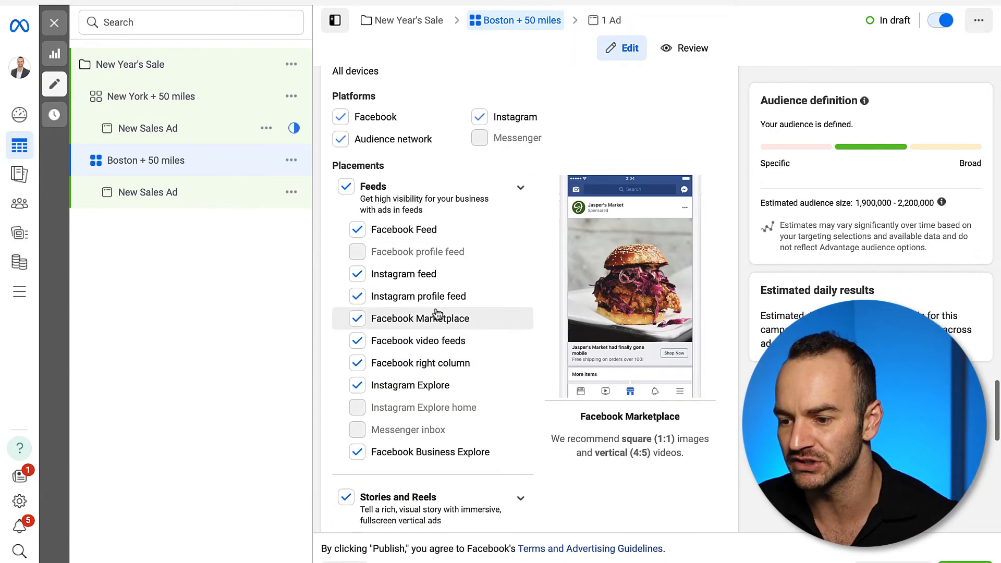
pyautogui.scroll(-3, 424, 427)
pyautogui.scroll(-1, 426, 483)
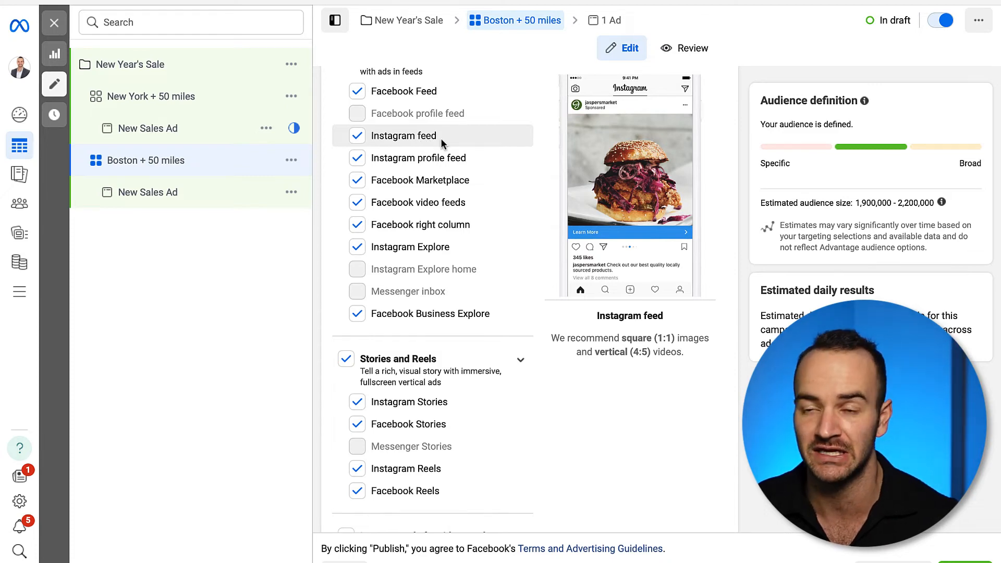
pyautogui.scroll(-4, 440, 162)
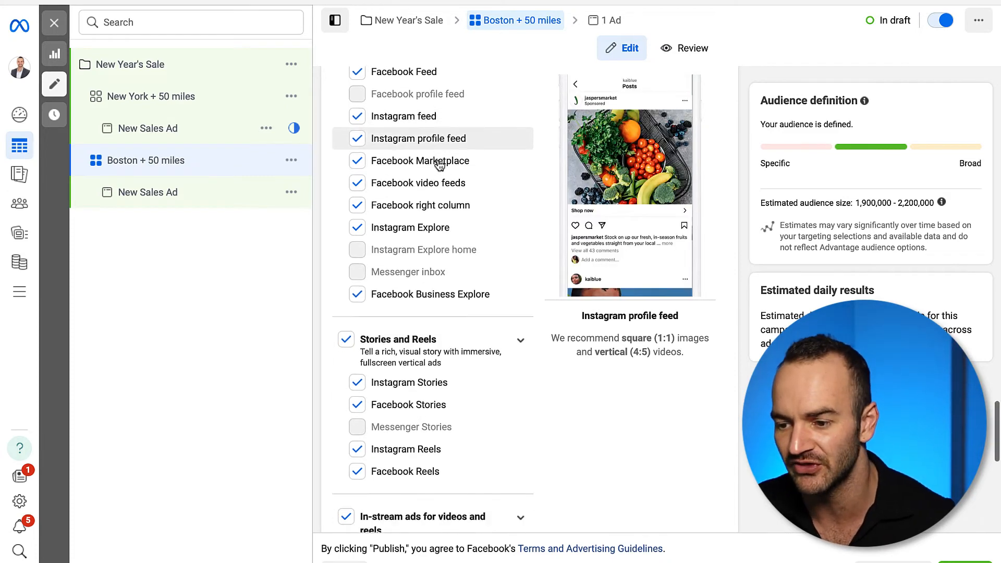
pyautogui.scroll(-4, 440, 166)
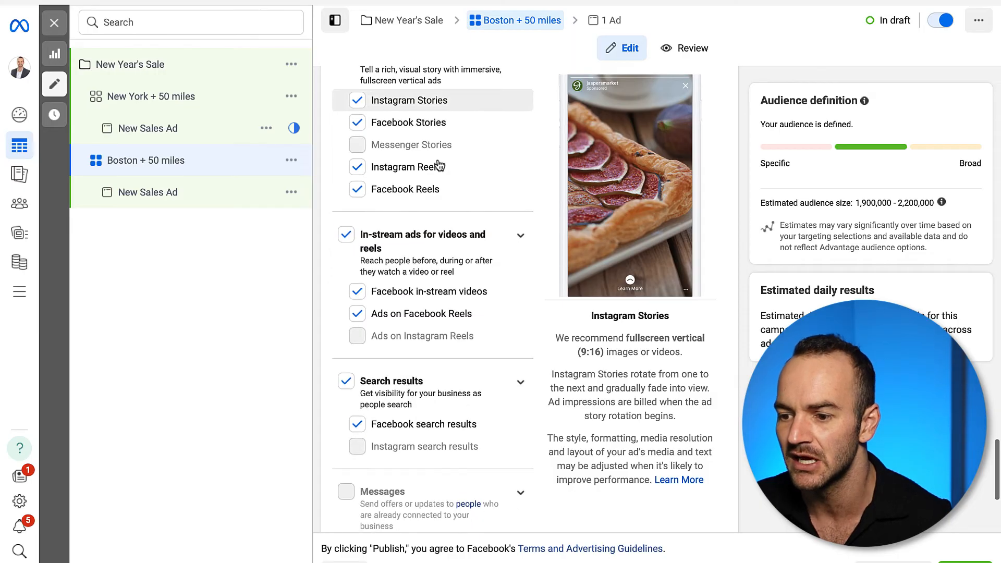
# - Exclude the Search results placements from the Boston ad set and check the remaining placement groups
pyautogui.scroll(-2, 437, 163)
pyautogui.scroll(1, 413, 230)
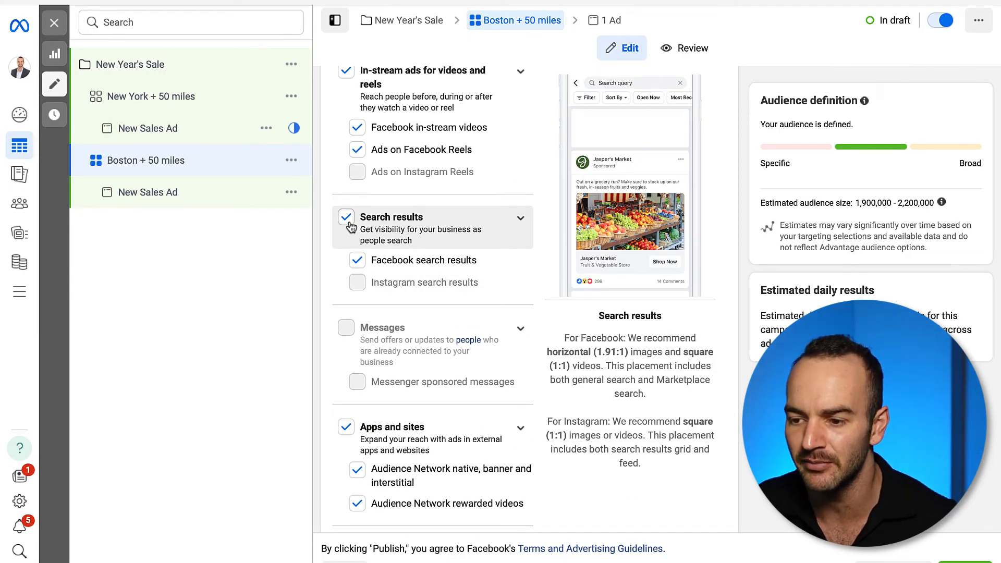
pyautogui.click(384, 227)
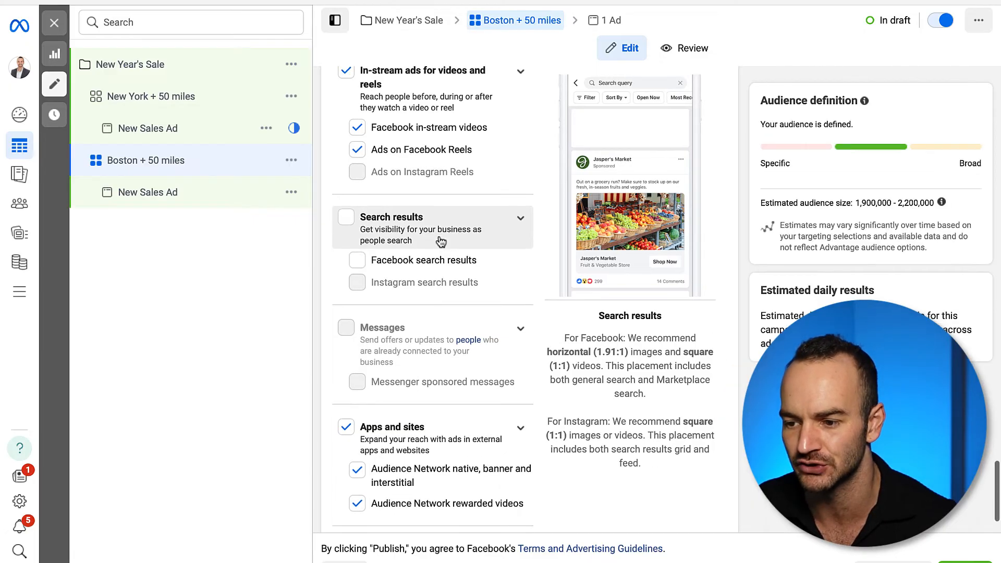
pyautogui.scroll(1, 437, 240)
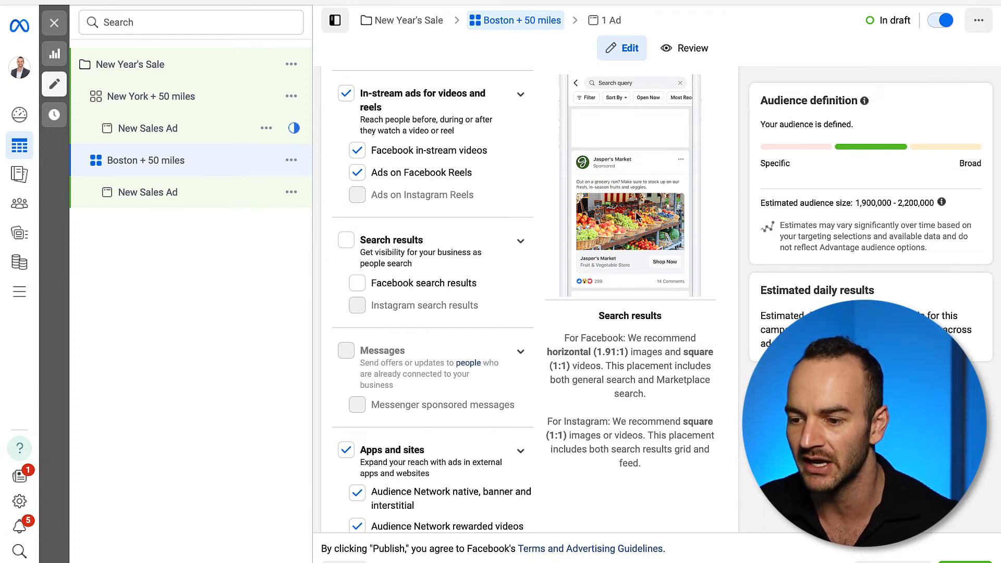
pyautogui.scroll(-1, 486, 332)
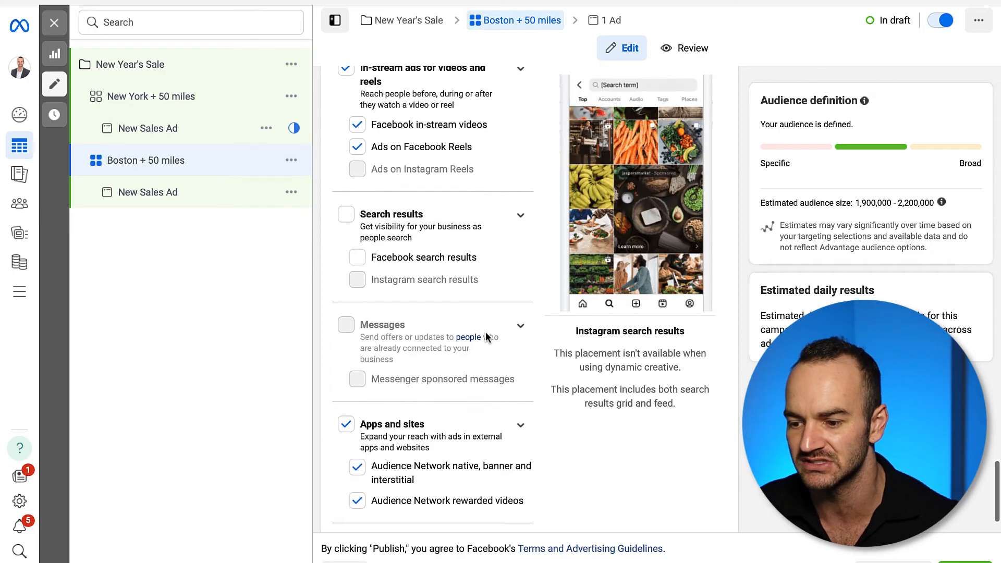
pyautogui.scroll(-2, 486, 332)
pyautogui.scroll(5, 426, 360)
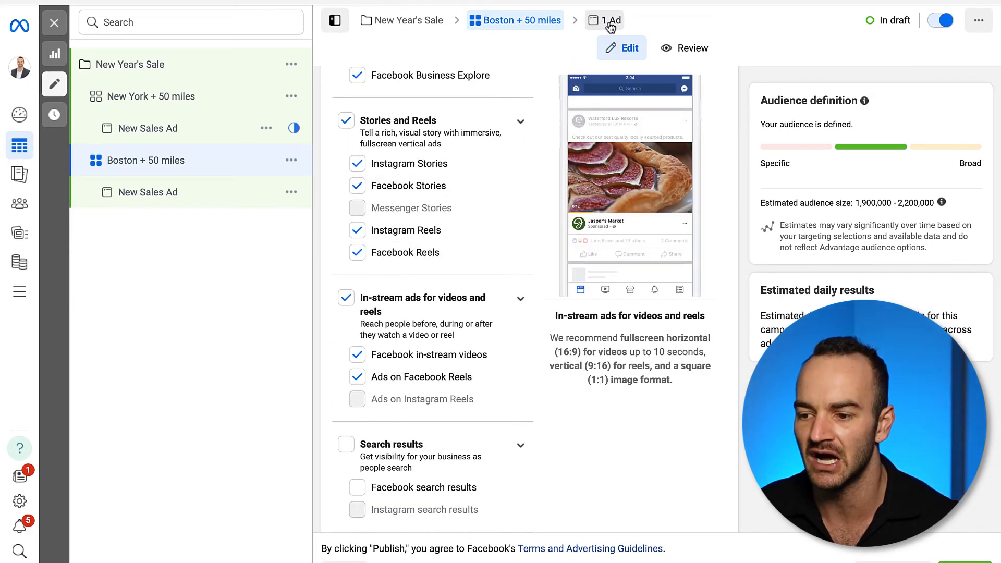
# - Open the Boston ad set's ad and rename it "3 Images / 2 Captions"
pyautogui.click(611, 22)
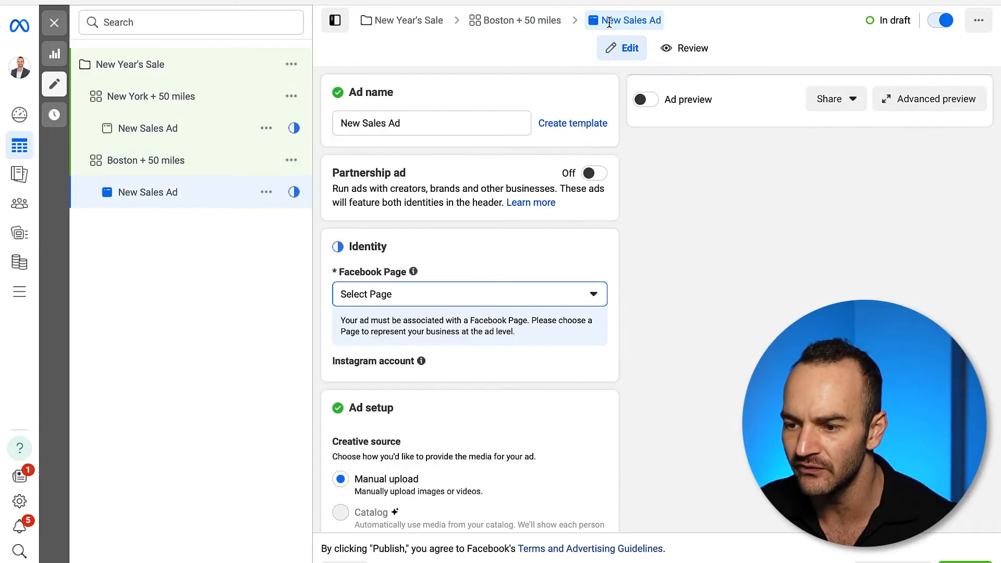
pyautogui.click(426, 130)
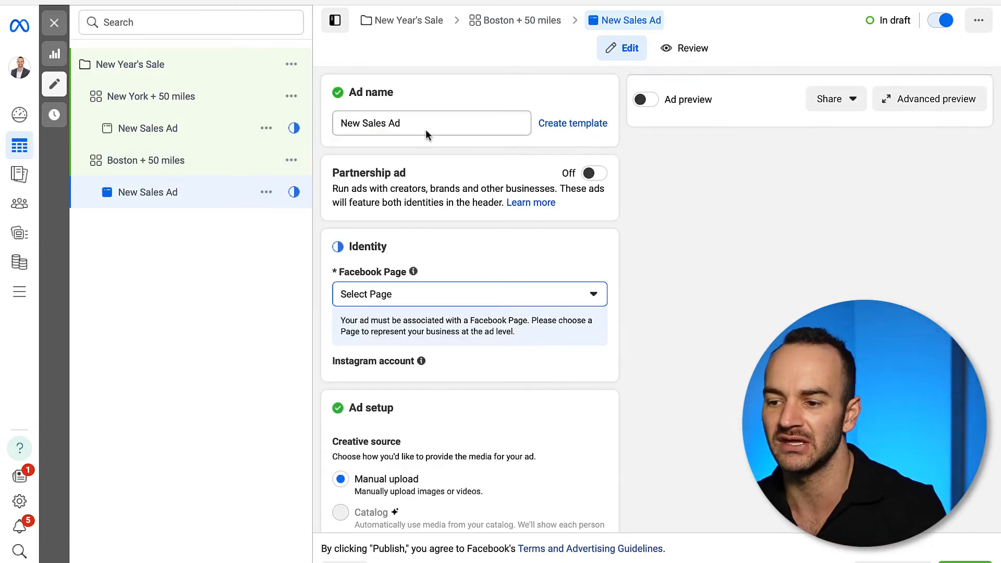
pyautogui.tripleClick(406, 127)
pyautogui.click(406, 128)
pyautogui.tripleClick(406, 128)
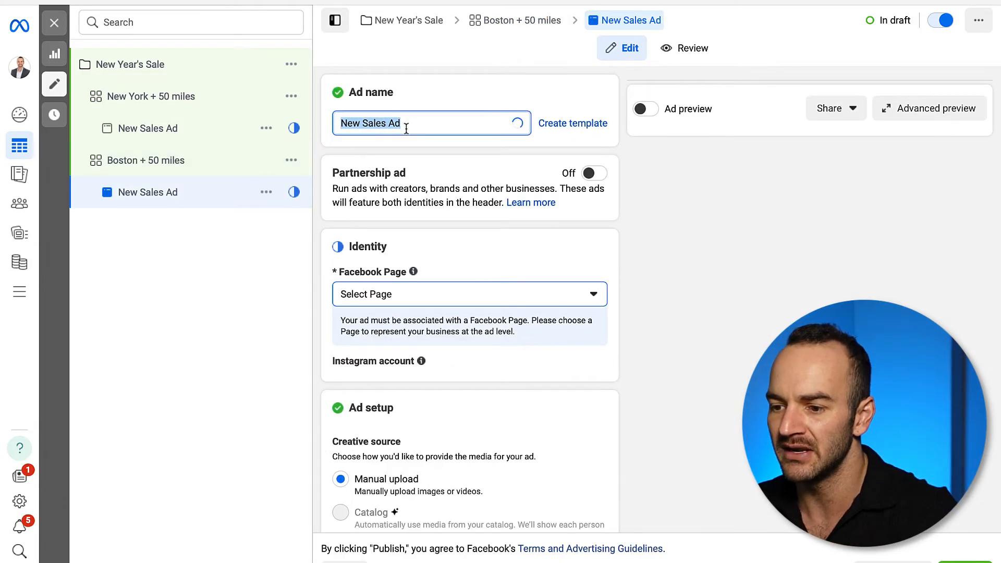
pyautogui.click(406, 128)
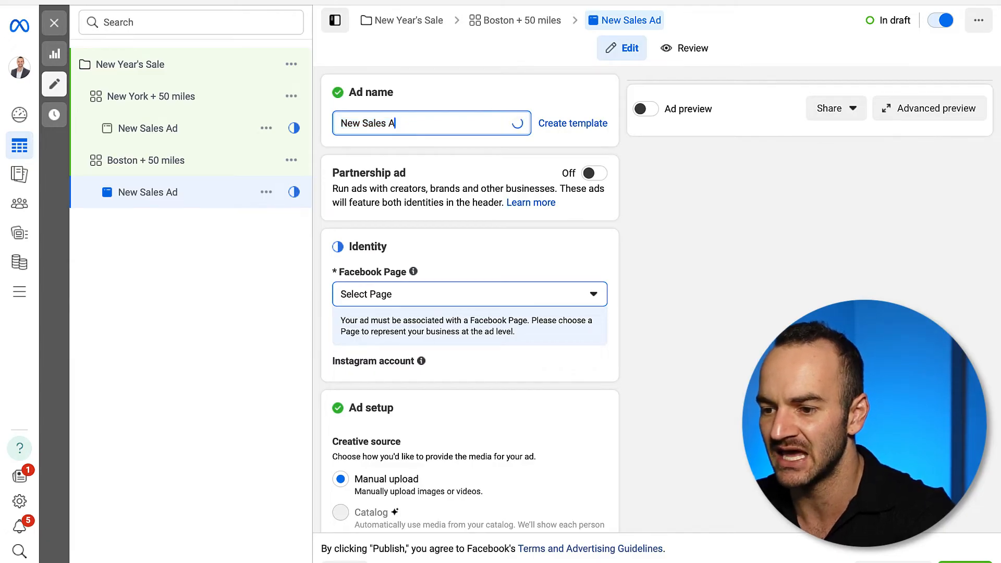
pyautogui.tripleClick(392, 121)
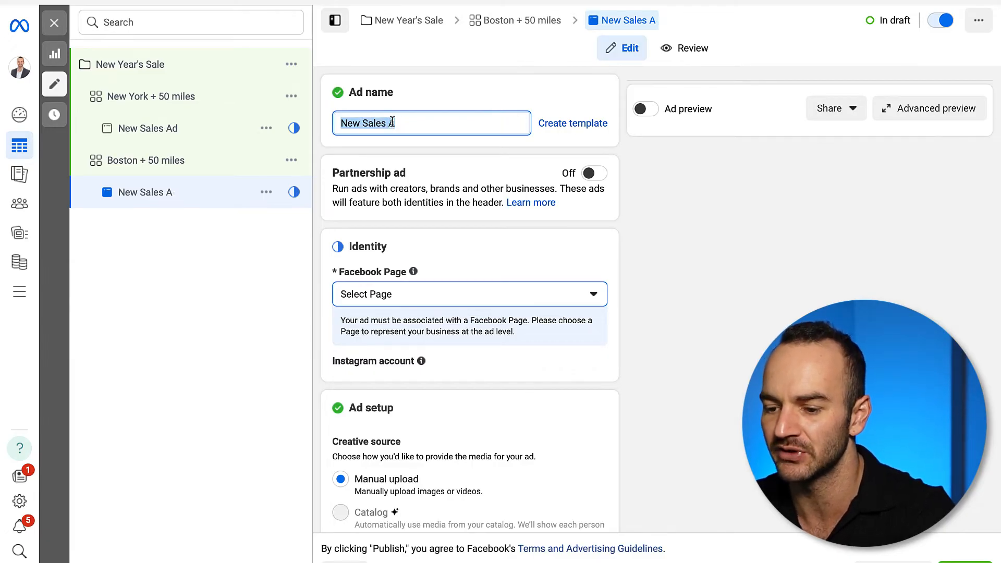
pyautogui.press('BackSpace')
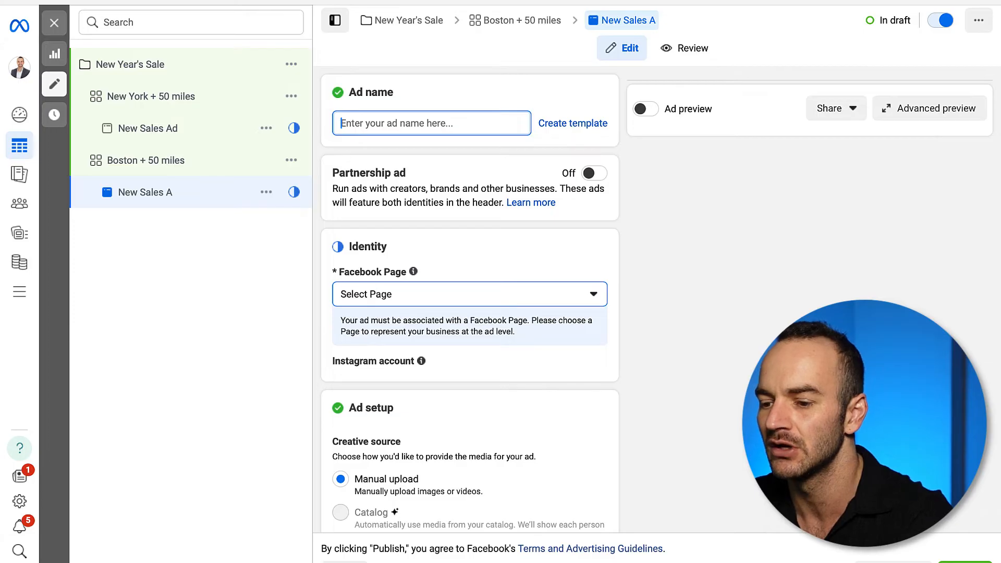
pyautogui.write('4')
pyautogui.press('BackSpace')
pyautogui.write('3 Ima')
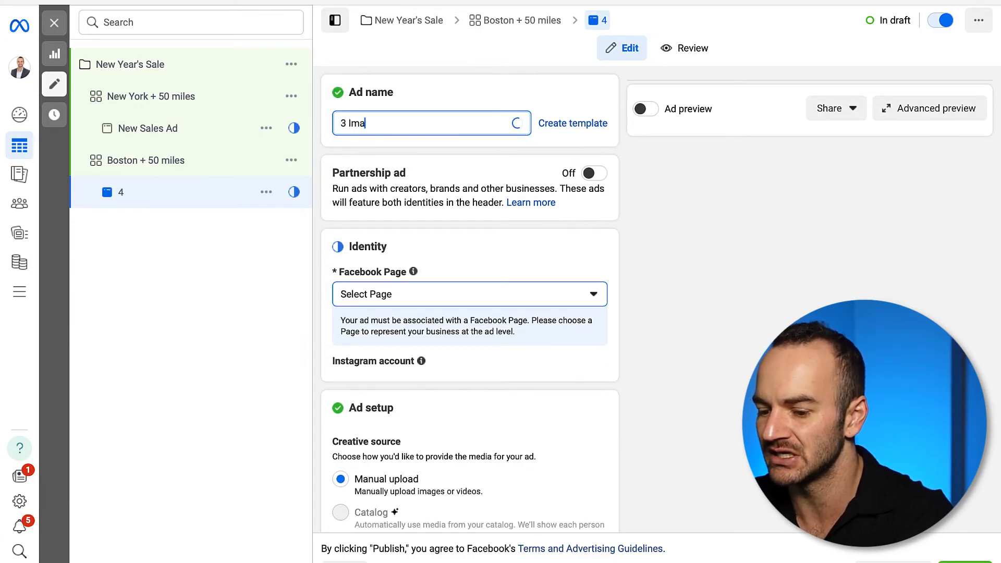
pyautogui.write('ges / 2 Captions')
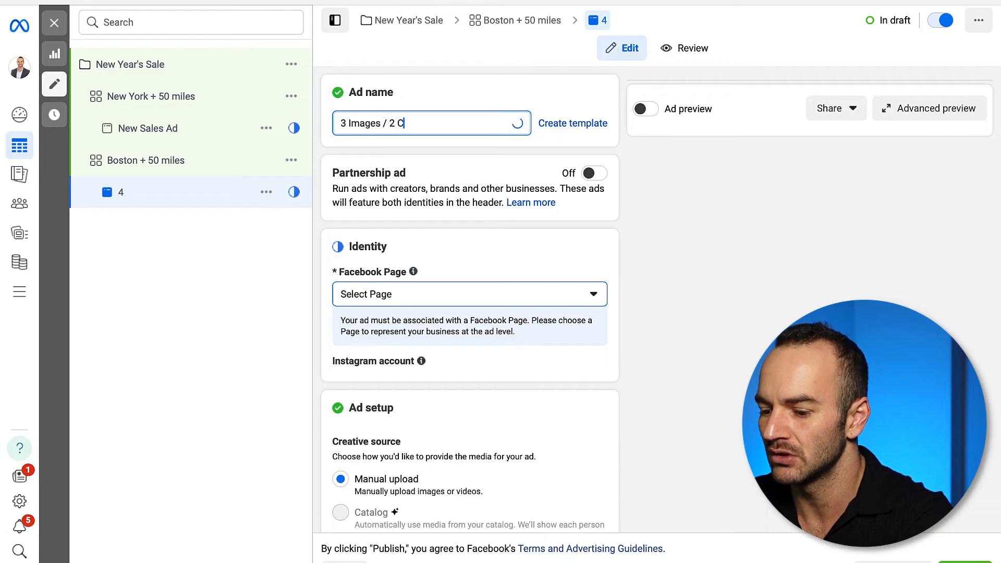
# - Set the ad's Facebook Page to Social Bamboo and its Instagram account to Use selected Page
pyautogui.click(559, 293)
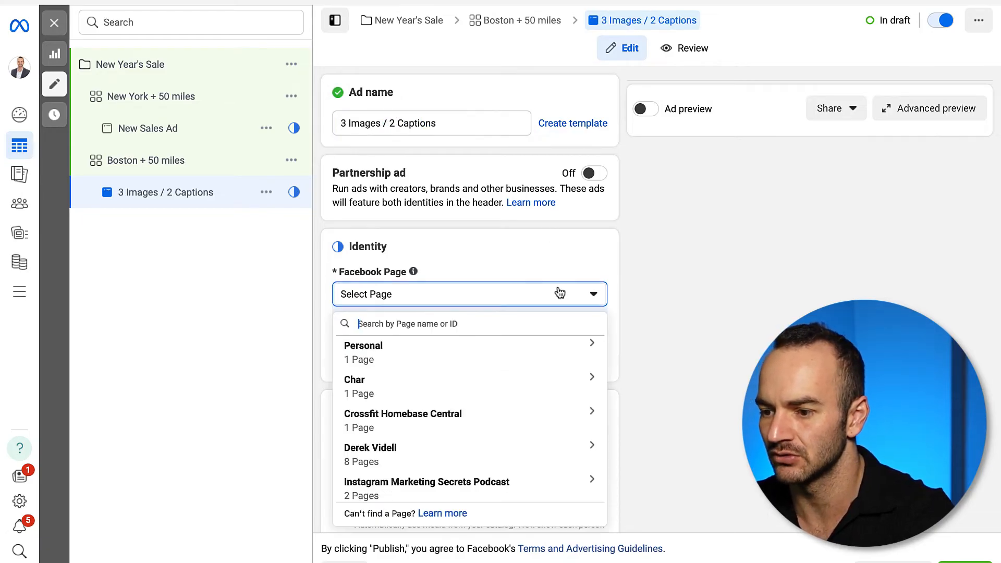
pyautogui.click(401, 365)
pyautogui.scroll(-2, 397, 427)
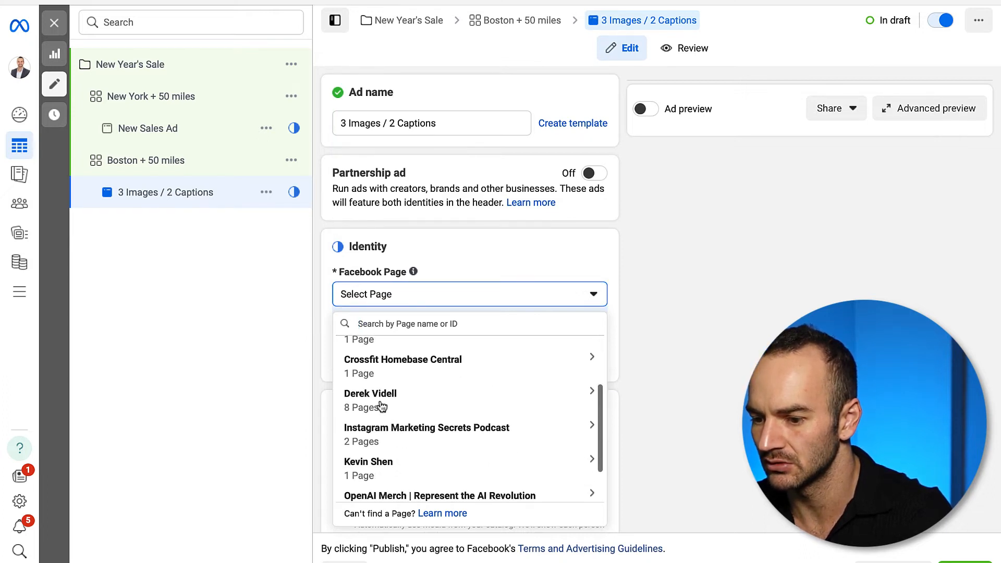
pyautogui.click(380, 406)
pyautogui.scroll(-3, 404, 456)
pyautogui.scroll(-2, 429, 466)
pyautogui.scroll(1, 417, 471)
pyautogui.click(420, 472)
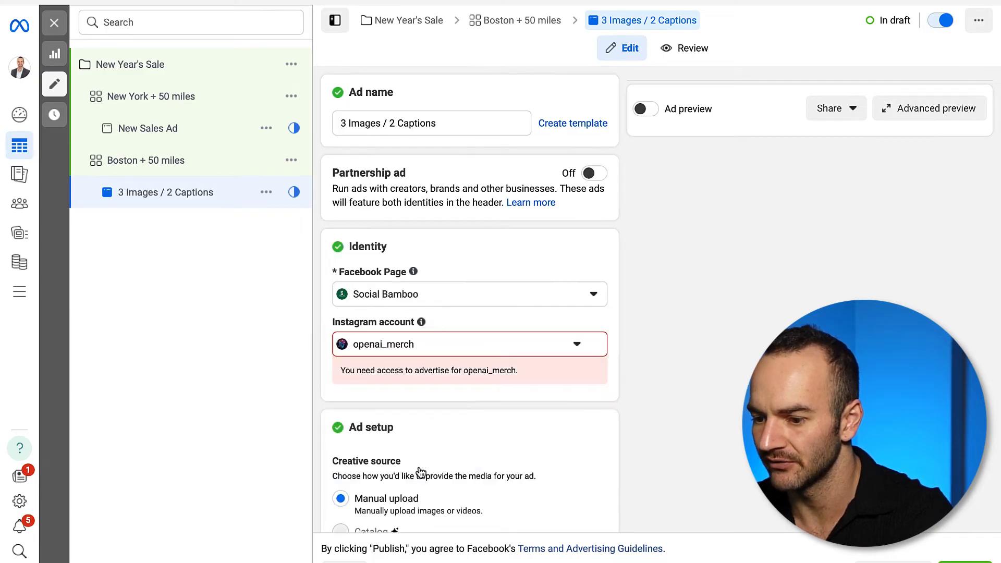
pyautogui.click(454, 353)
pyautogui.click(410, 390)
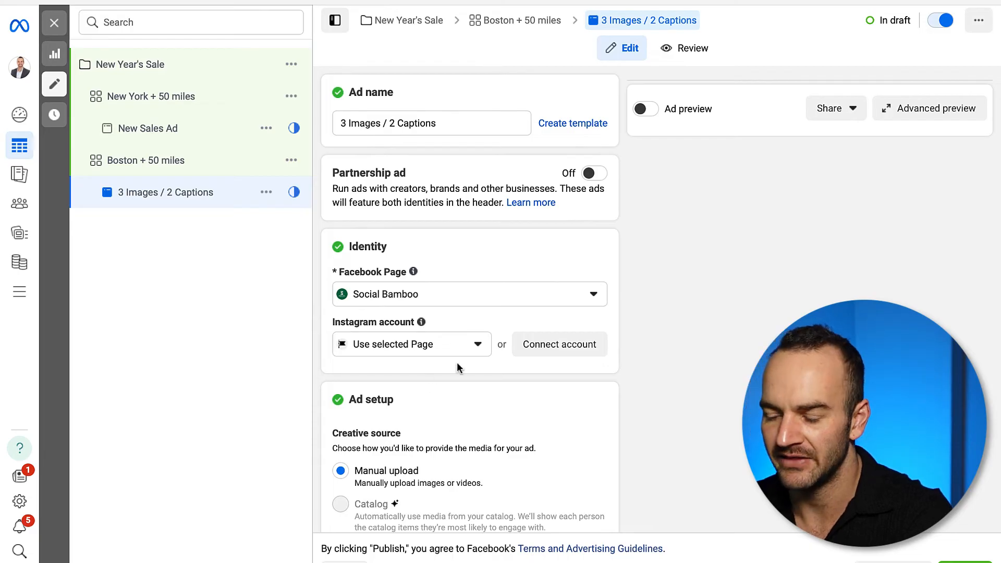
# - Look over the ad setup options and turn off Optimize Creative For Each Person in the ad creative
pyautogui.scroll(-1, 456, 361)
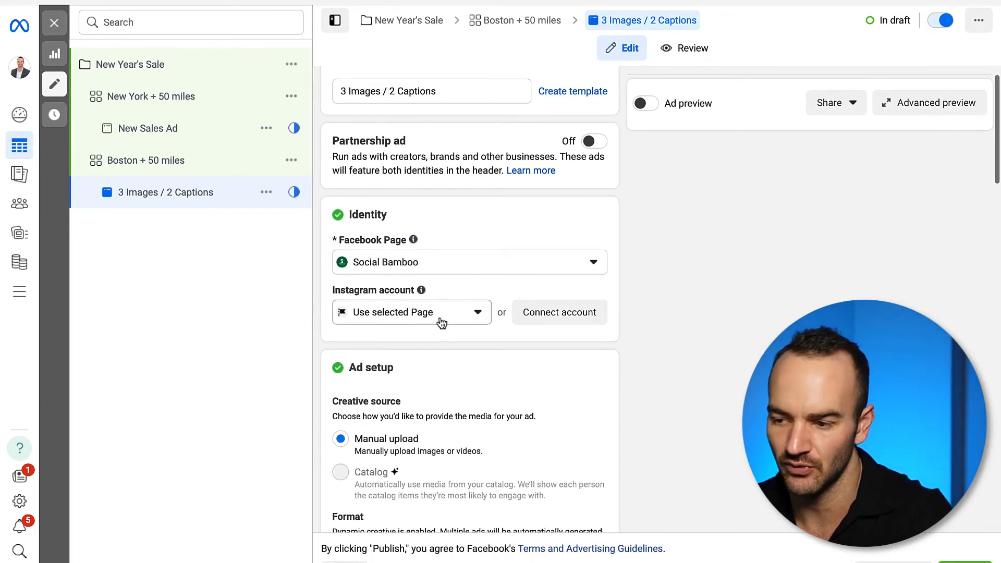
pyautogui.scroll(-2, 467, 359)
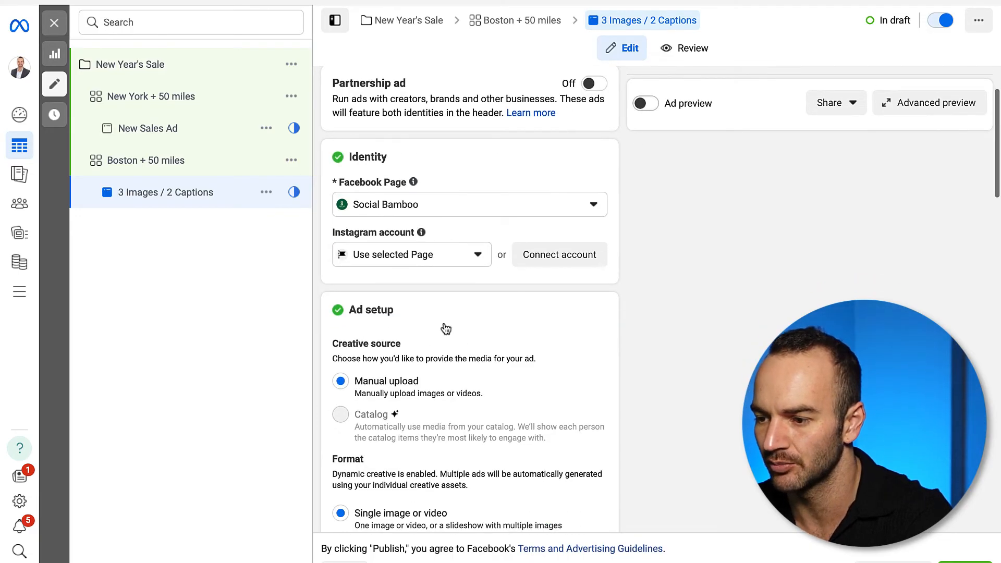
pyautogui.scroll(-10, 443, 321)
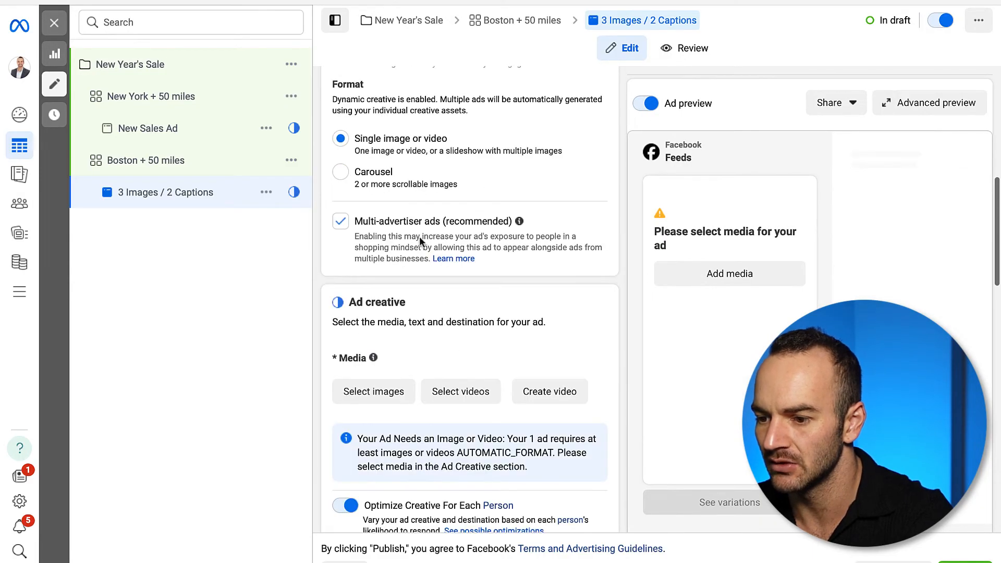
pyautogui.scroll(5, 348, 230)
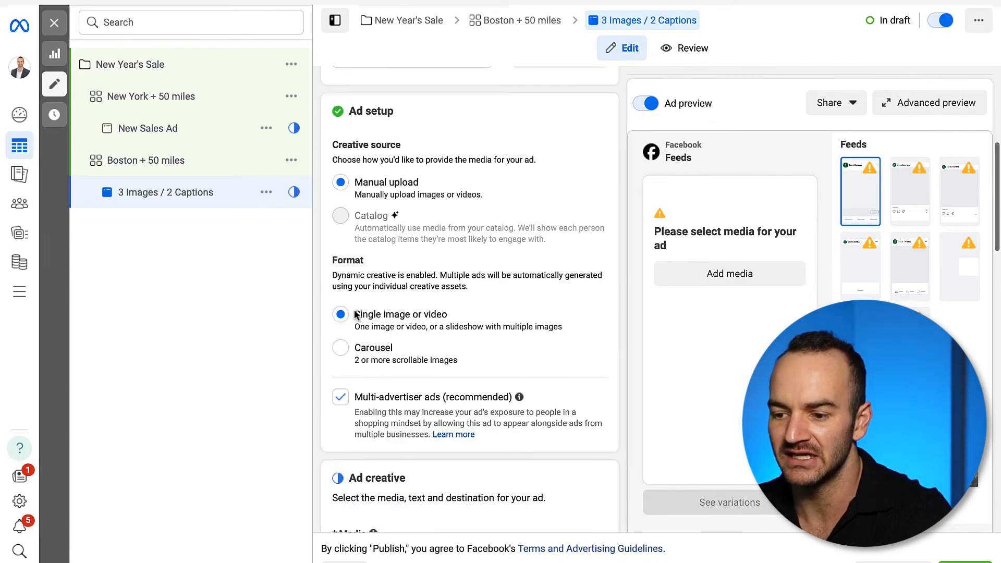
pyautogui.scroll(7, 438, 202)
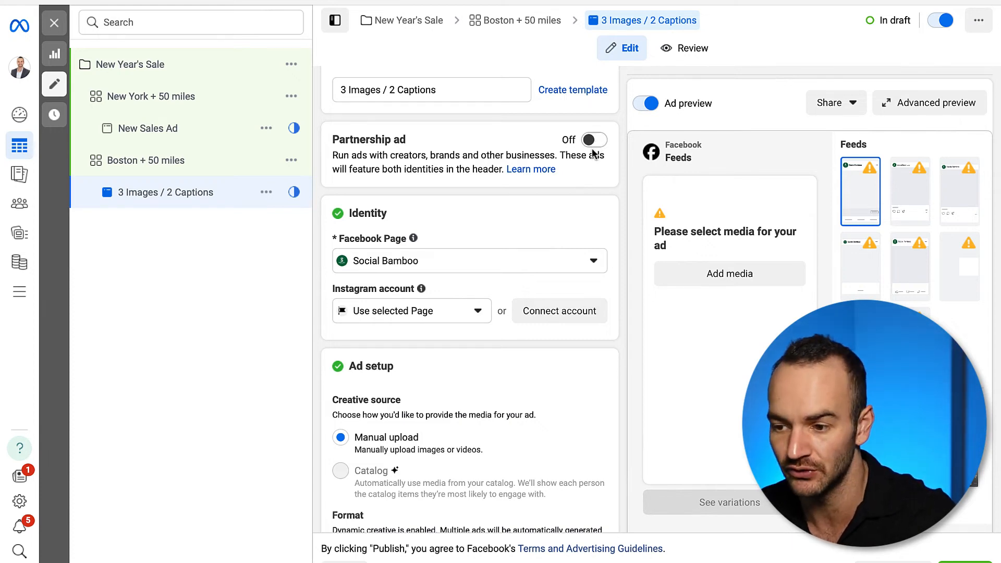
pyautogui.scroll(-6, 571, 245)
pyautogui.scroll(-5, 570, 239)
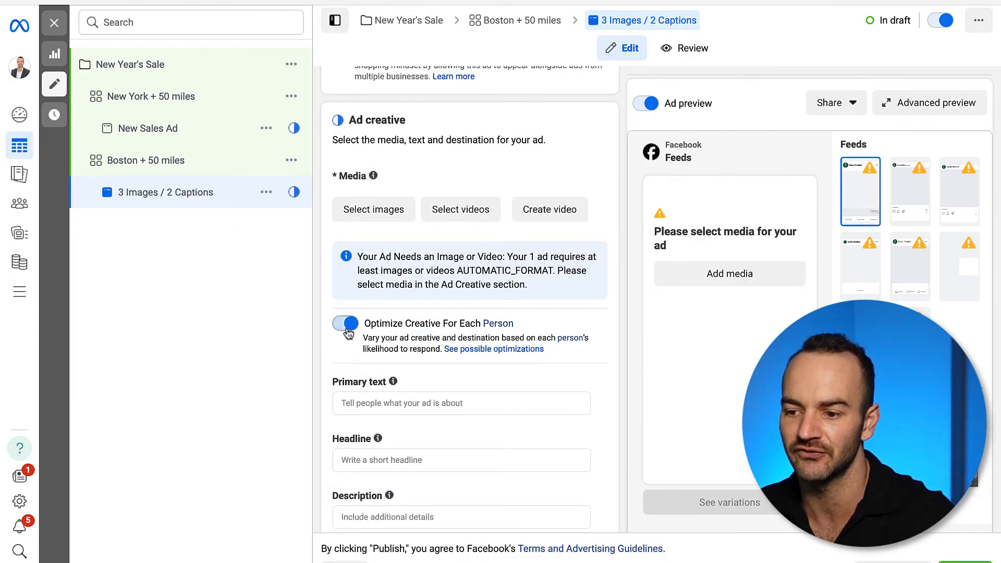
pyautogui.click(347, 334)
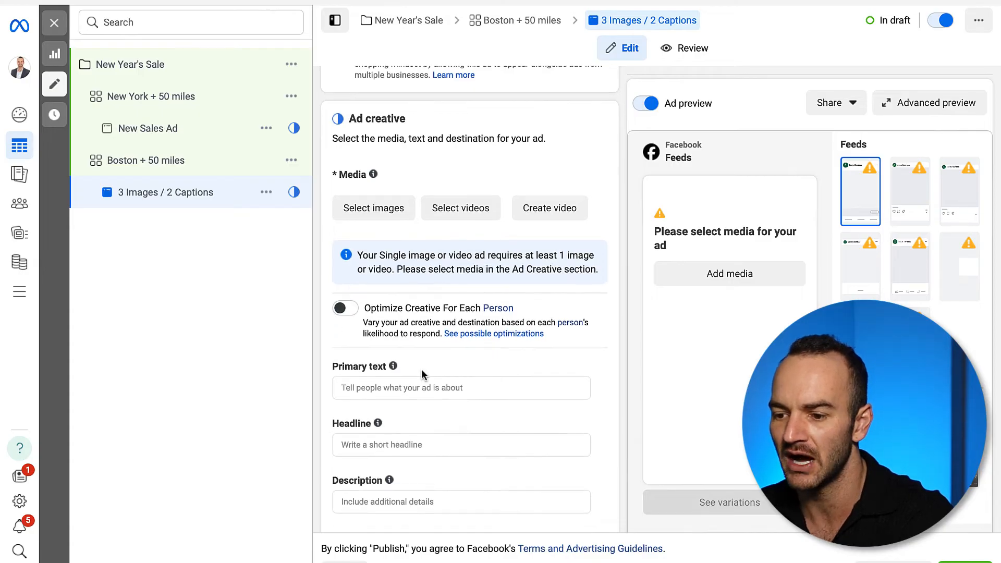
# - Examine the ad's primary text and headline fields and their options for adding alternative versions
pyautogui.scroll(-3, 421, 368)
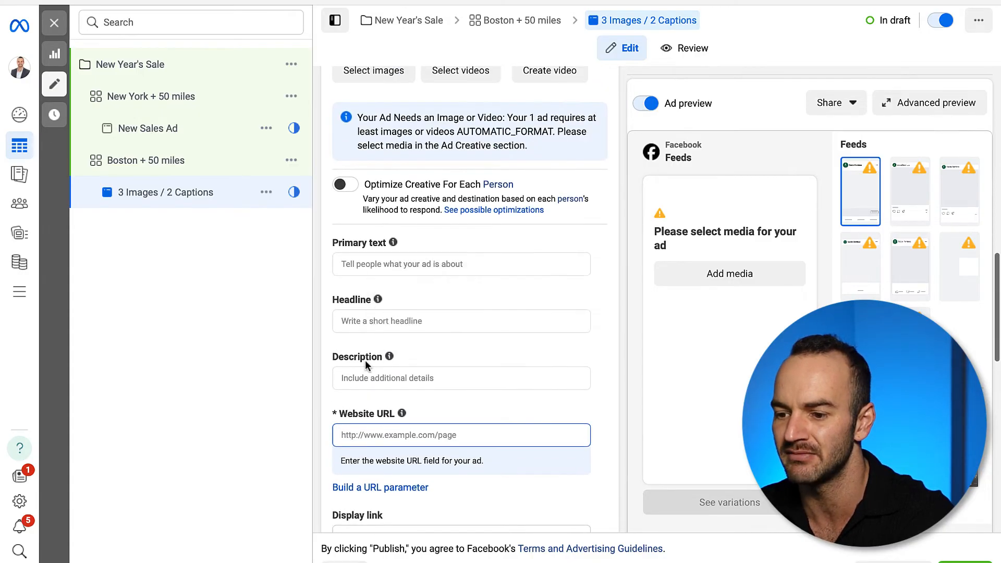
pyautogui.click(374, 267)
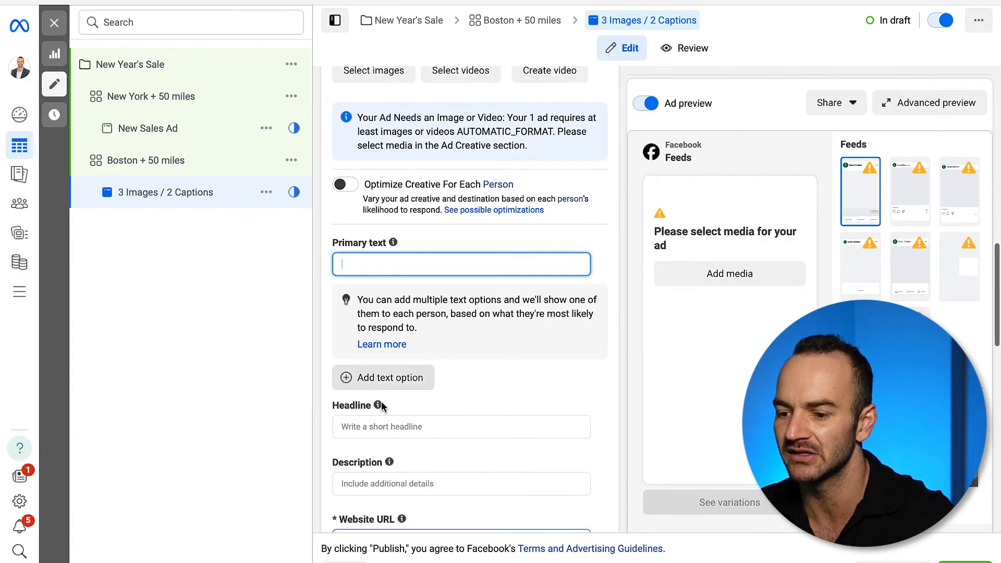
pyautogui.scroll(-1, 381, 445)
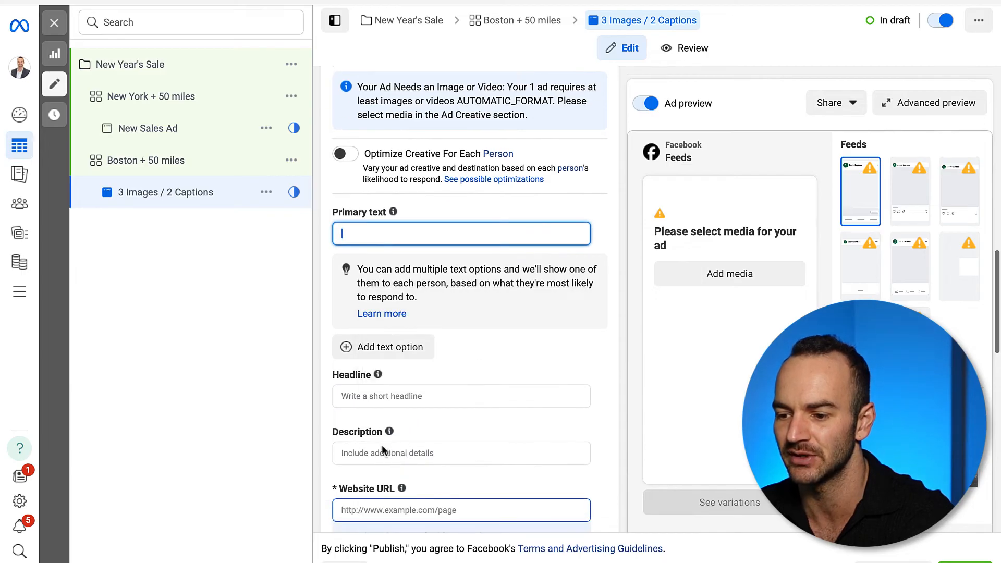
pyautogui.click(368, 388)
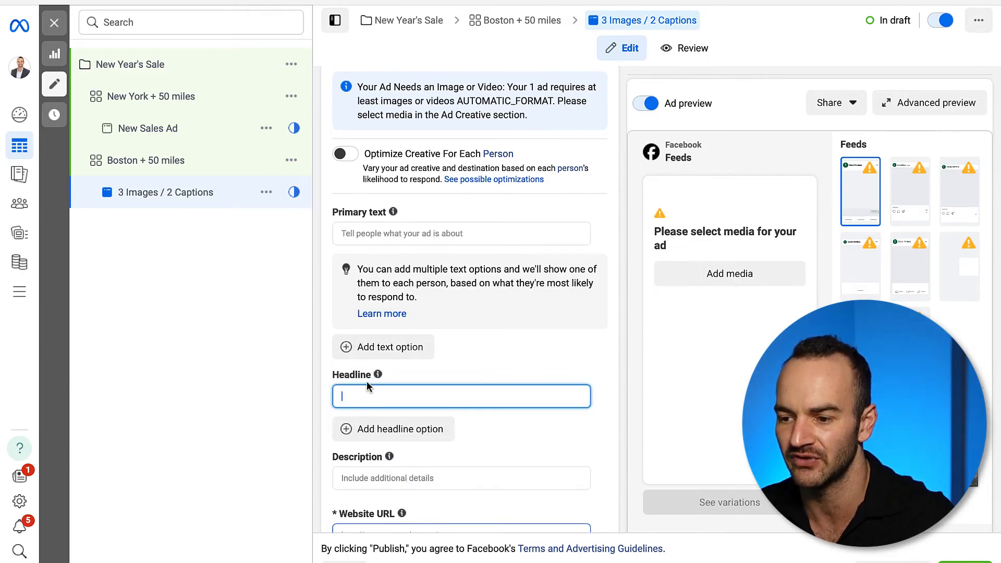
pyautogui.click(416, 236)
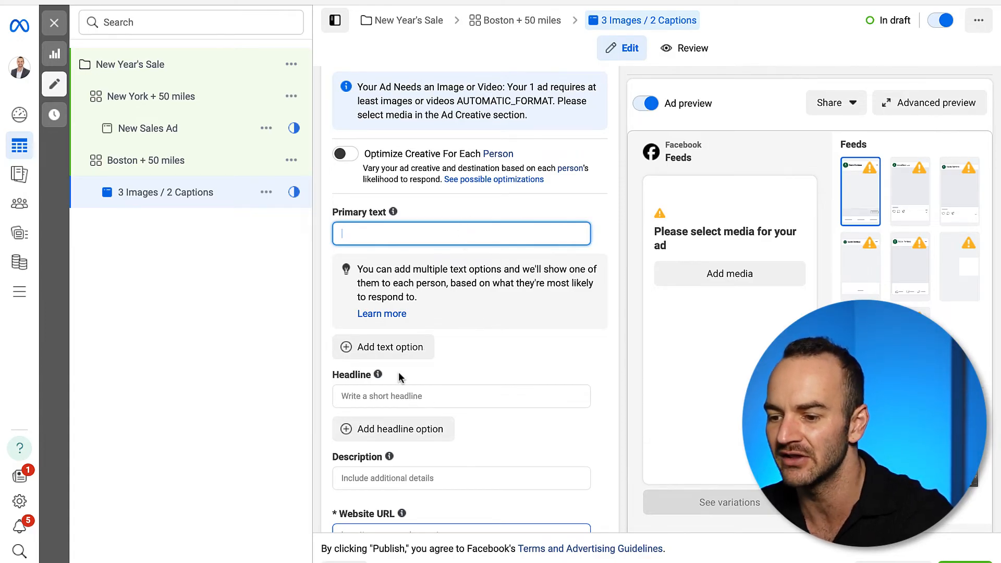
pyautogui.click(381, 396)
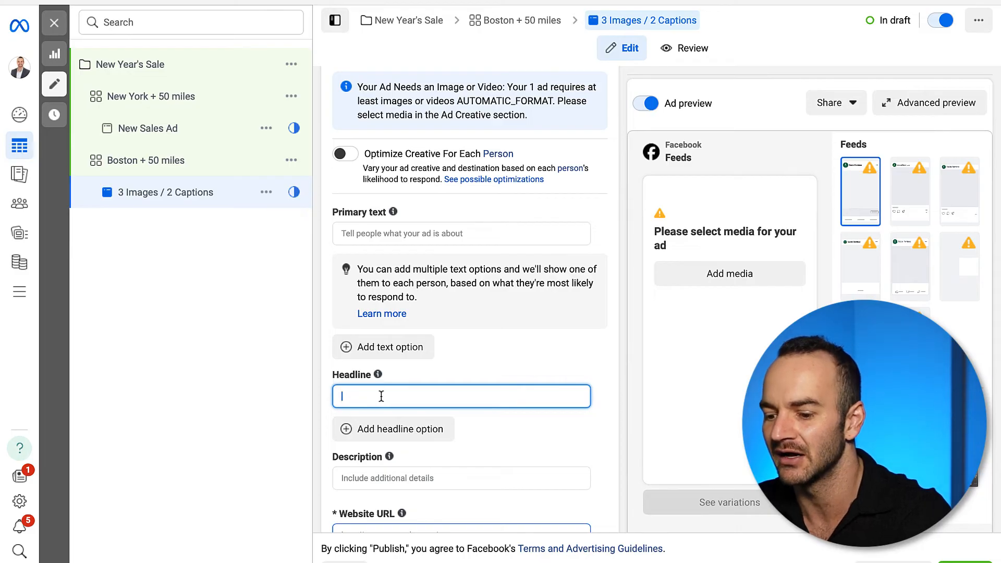
# - Enter the headline "Download Free Guide" and the primary text "Explaining your free guide in detail" for the ad
pyautogui.write('Download Free Guide')
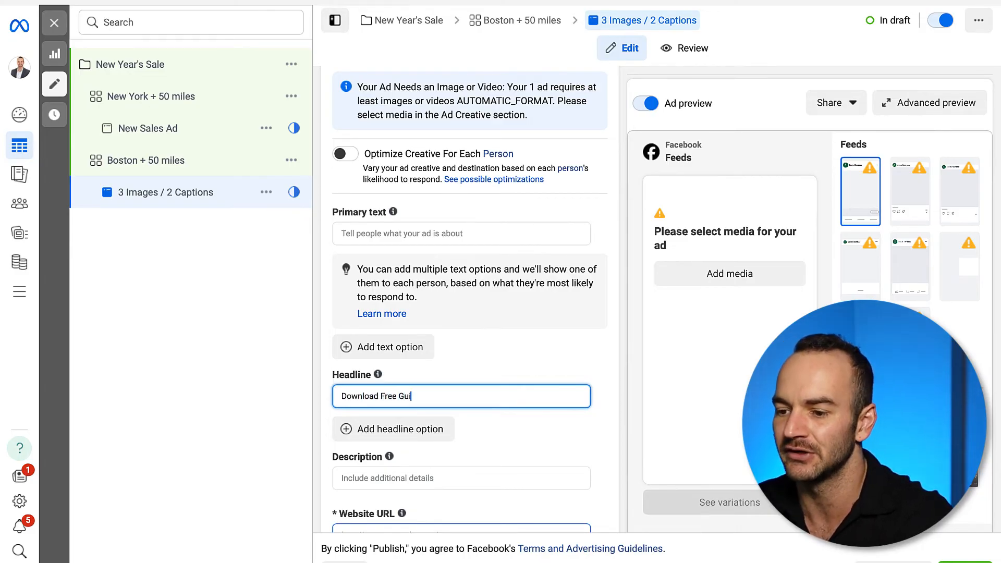
pyautogui.click(368, 235)
pyautogui.write('E')
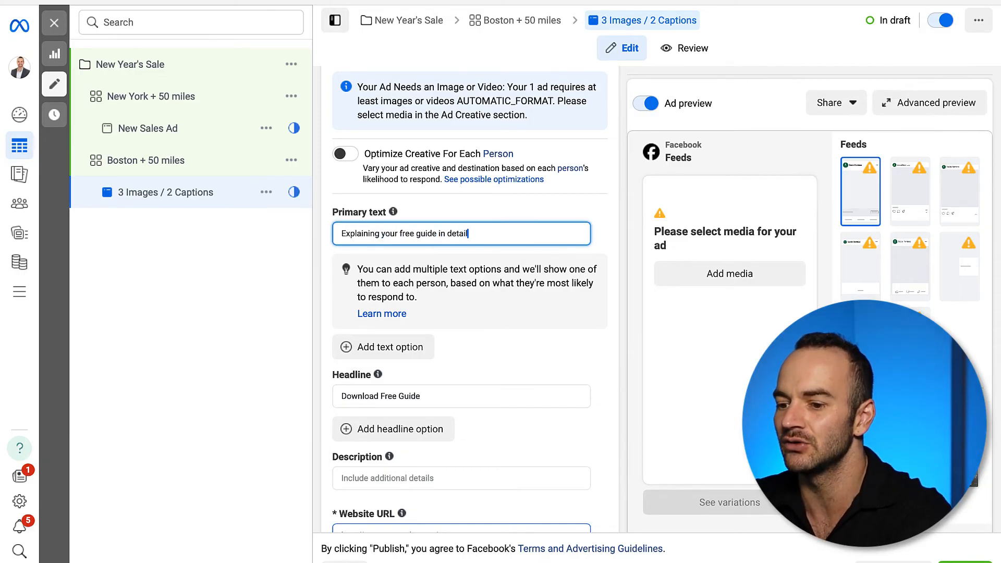
pyautogui.click(423, 291)
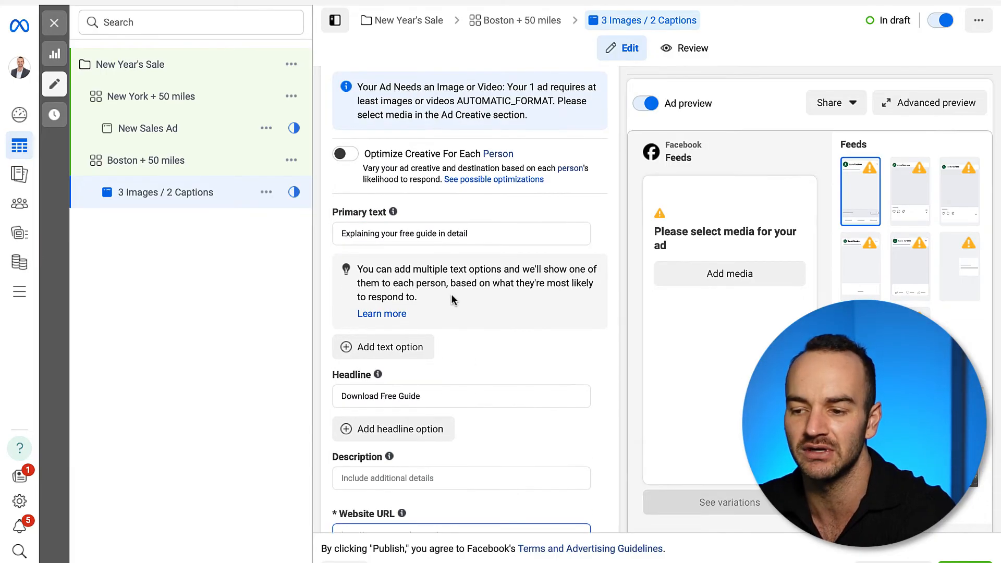
# - Add the first three Social Bamboo page images as the ad's media, removing 6.png and 4.png from the selection
pyautogui.scroll(2, 349, 217)
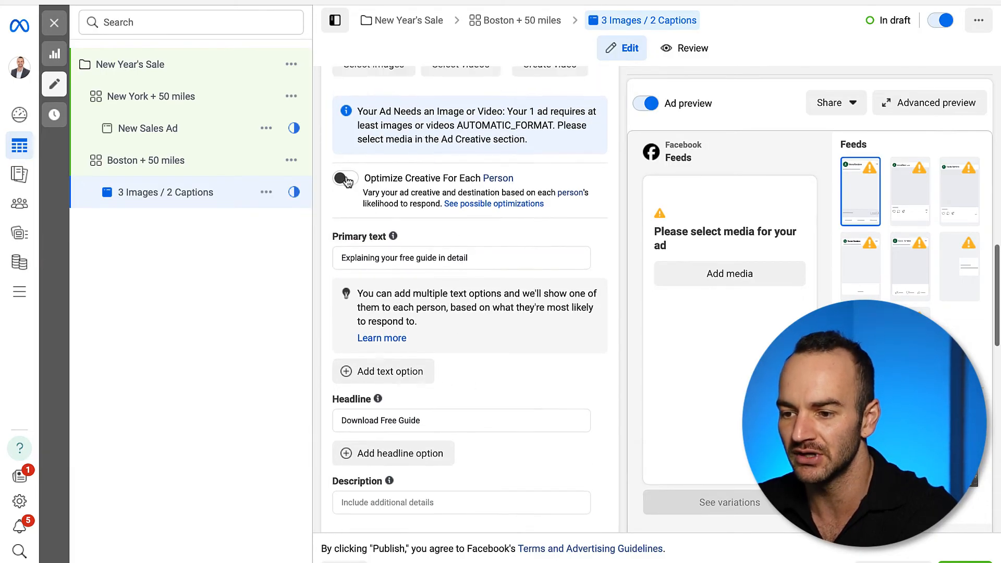
pyautogui.scroll(2, 349, 217)
pyautogui.click(373, 185)
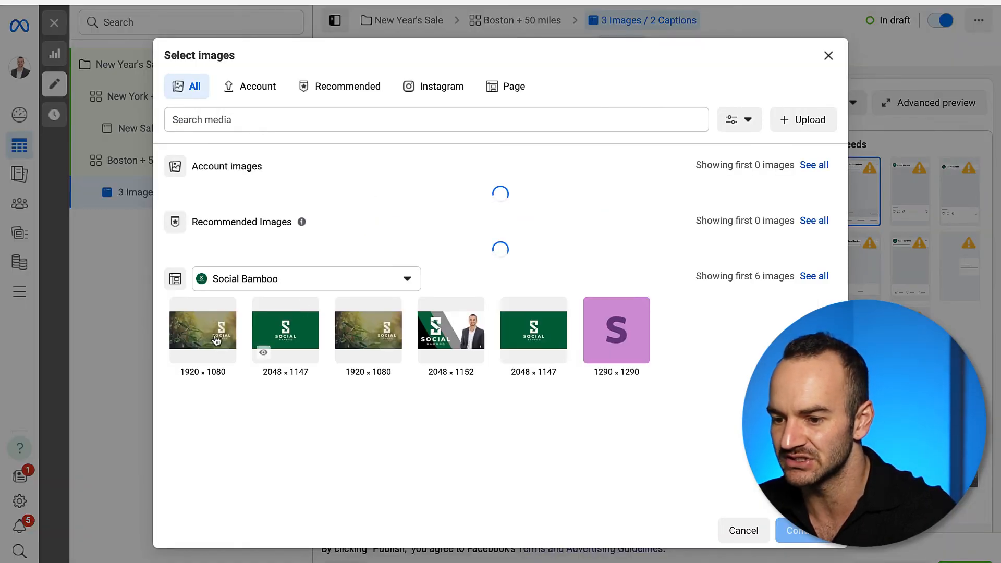
pyautogui.scroll(-2, 346, 420)
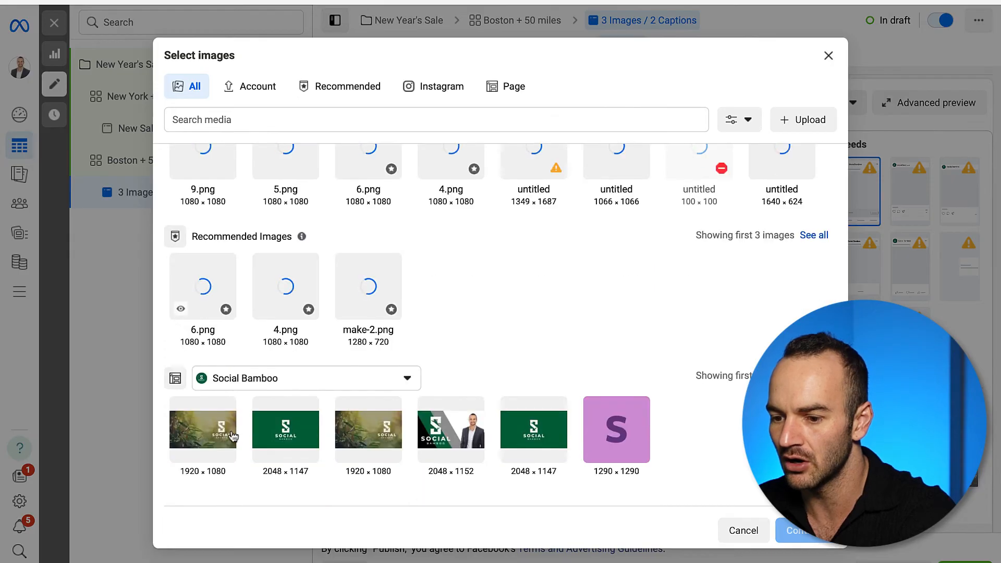
pyautogui.scroll(-2, 224, 406)
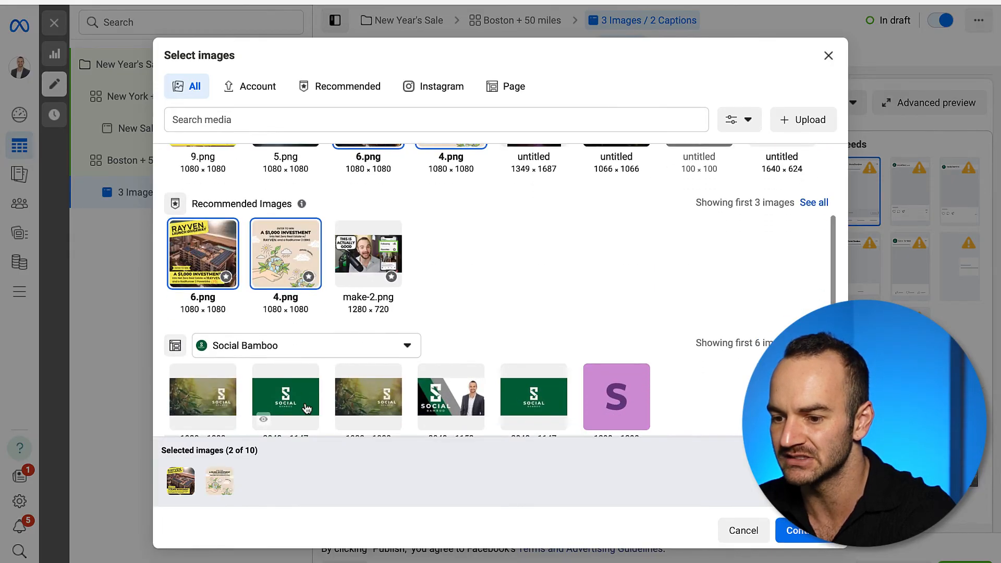
pyautogui.click(206, 360)
pyautogui.click(281, 364)
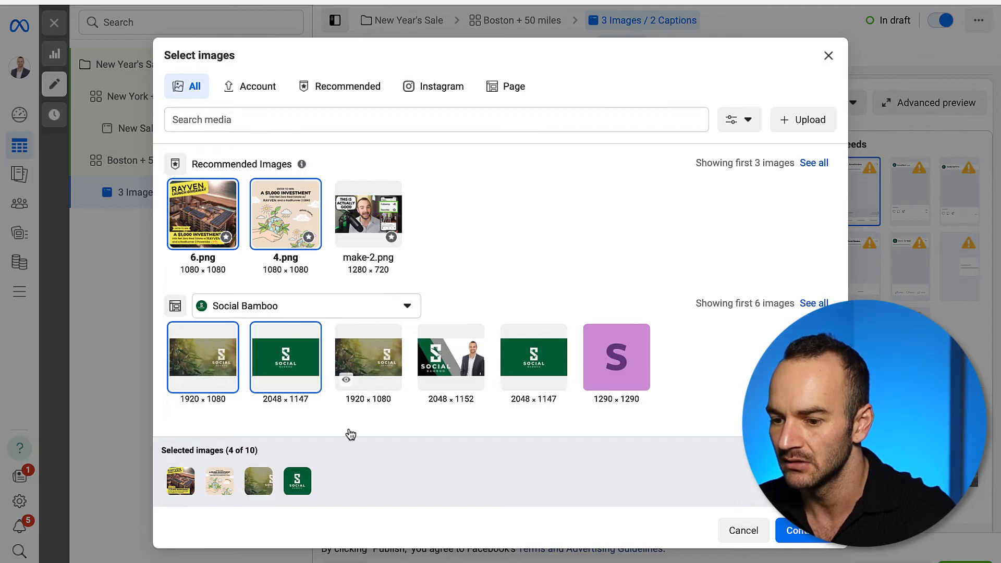
pyautogui.click(220, 481)
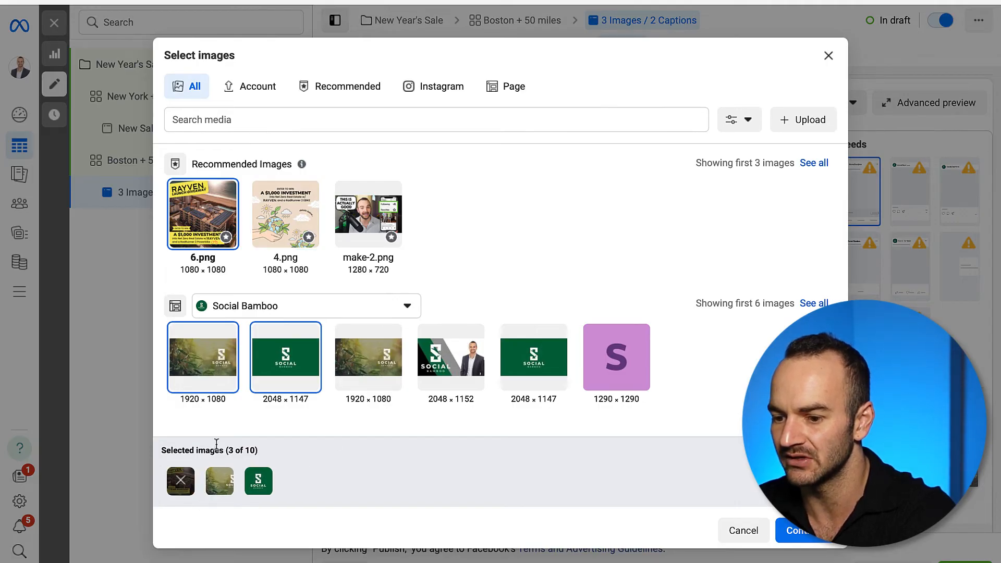
pyautogui.click(372, 364)
pyautogui.click(188, 488)
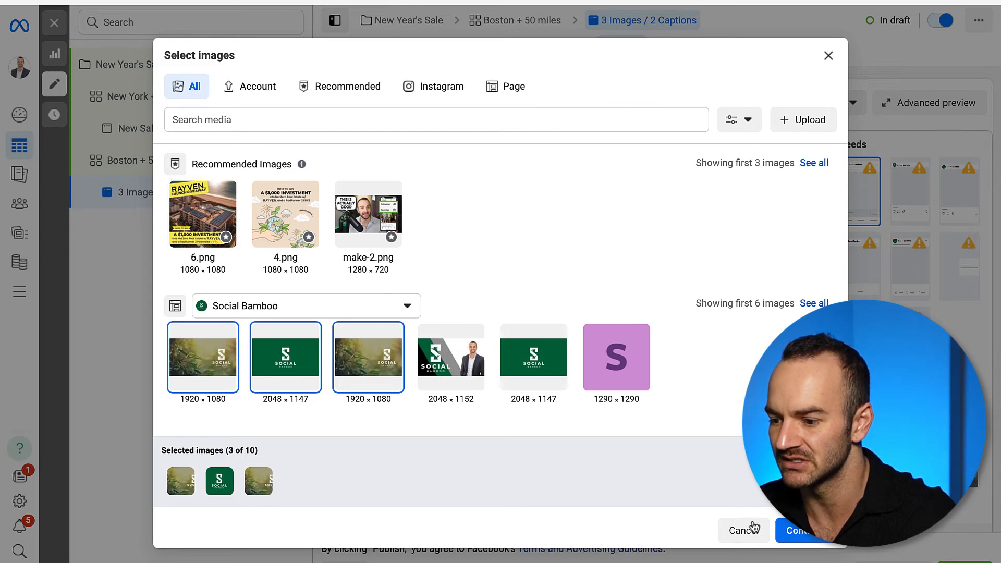
pyautogui.click(796, 530)
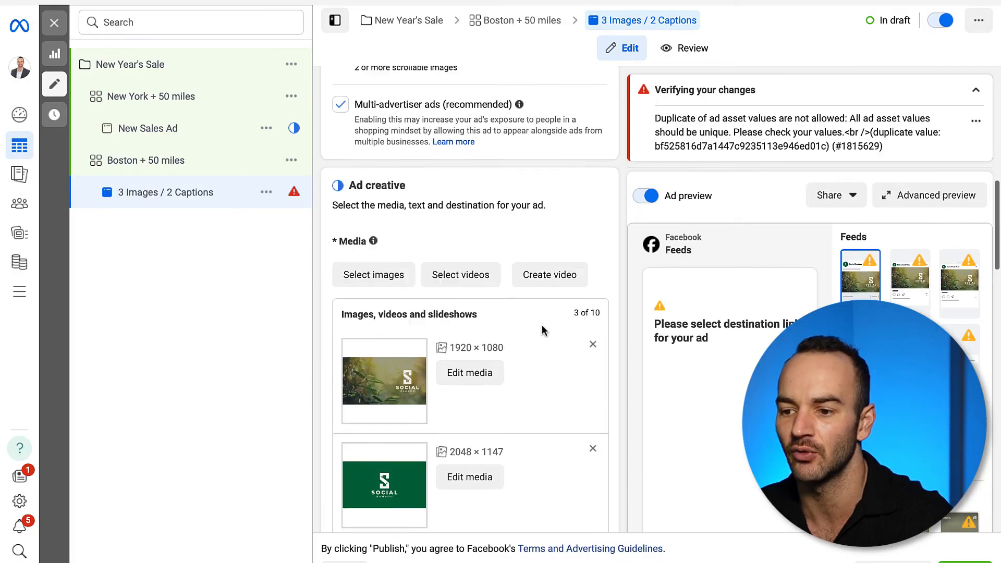
# - Add a second primary text option reading "Even more detailed explanation"
pyautogui.scroll(-10, 542, 326)
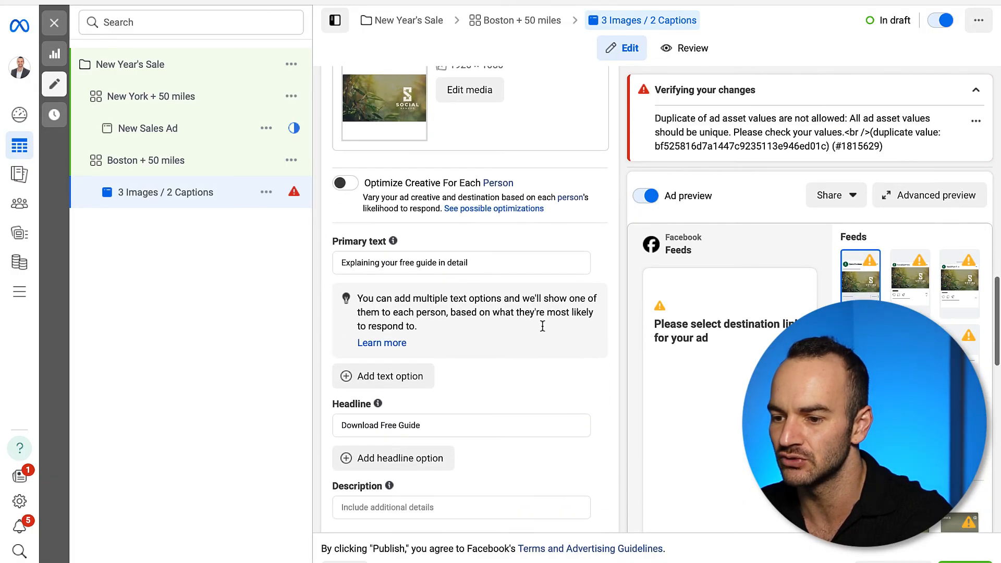
pyautogui.click(410, 263)
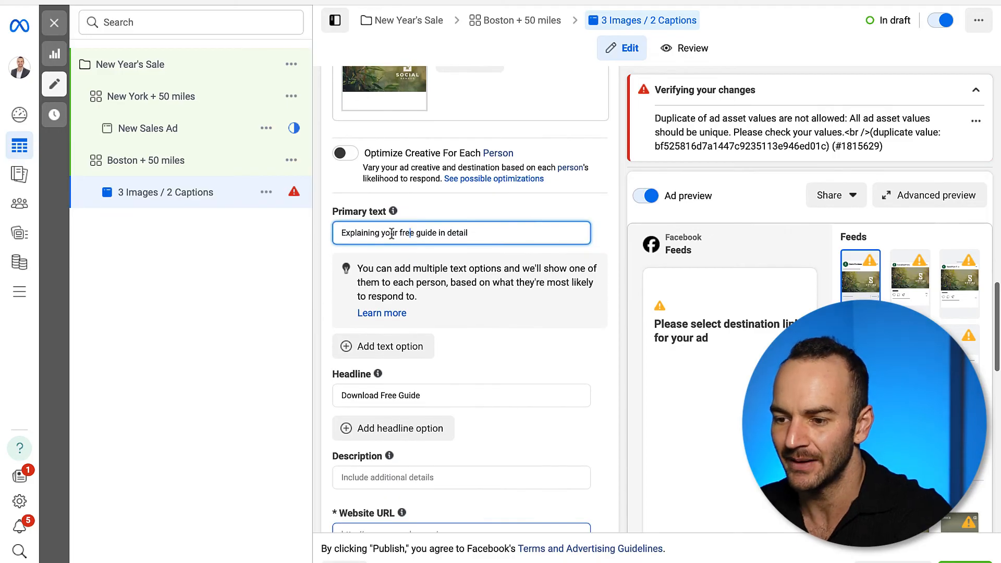
pyautogui.click(391, 352)
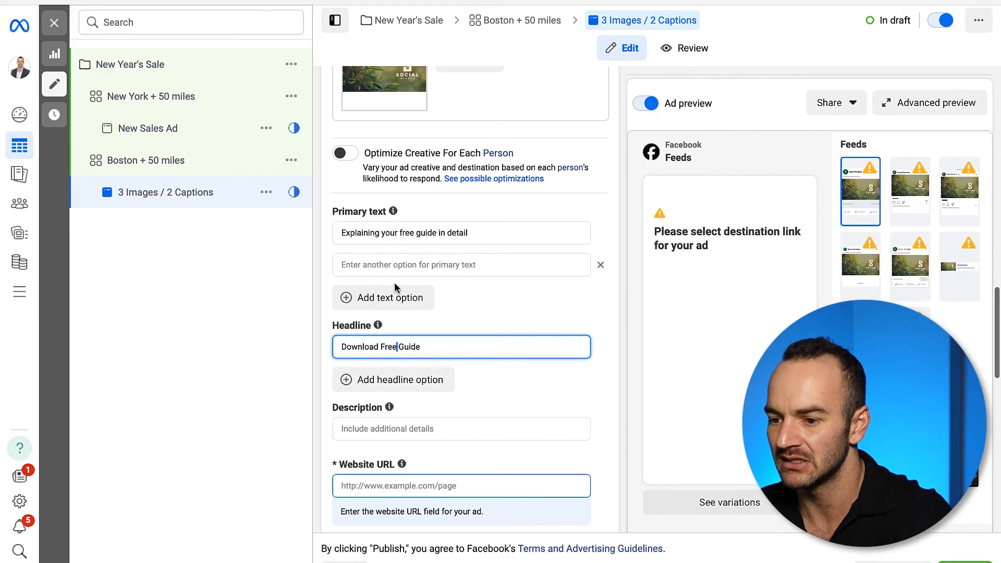
pyautogui.click(386, 266)
pyautogui.write('Even more detailed expl')
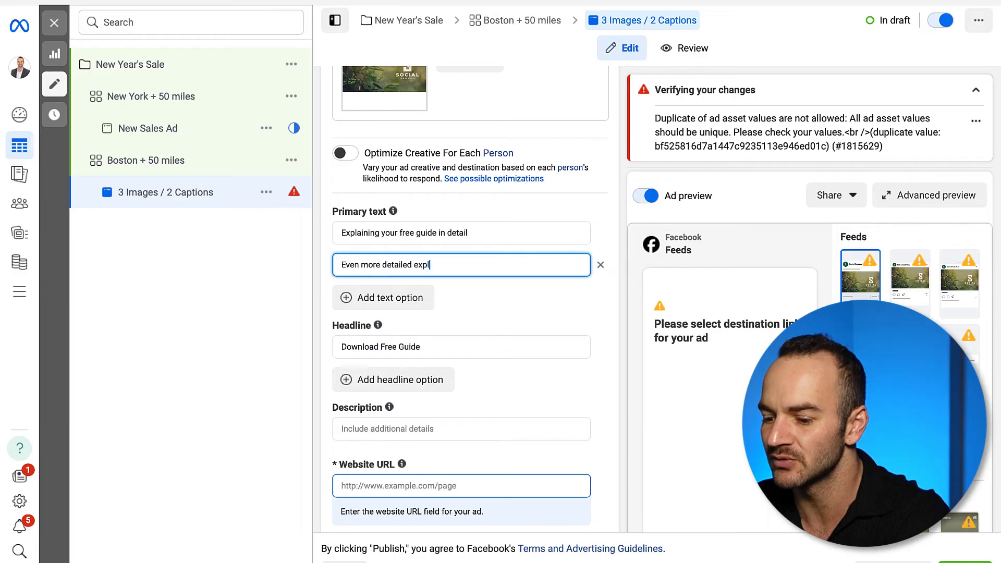
pyautogui.write('anantion')
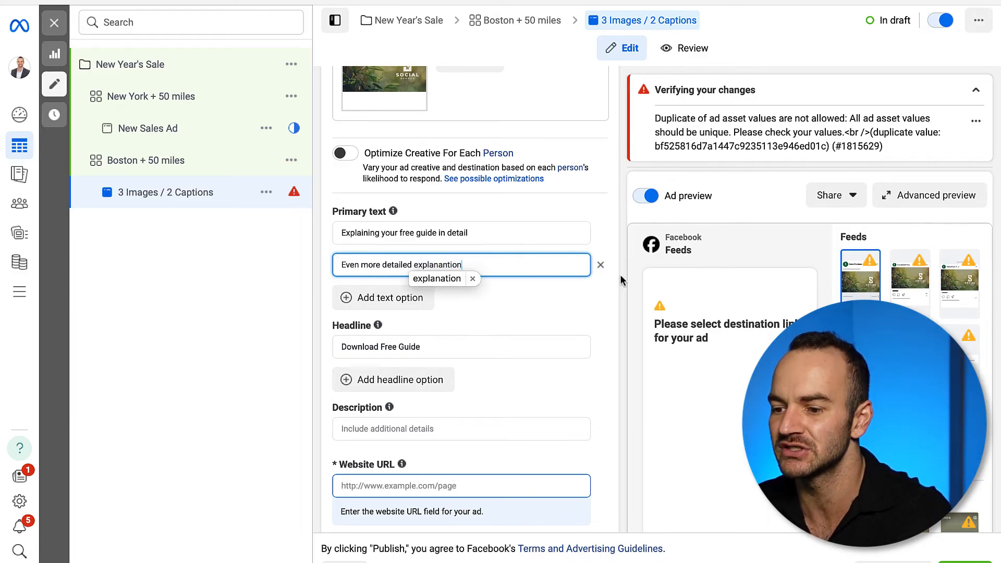
pyautogui.click(463, 238)
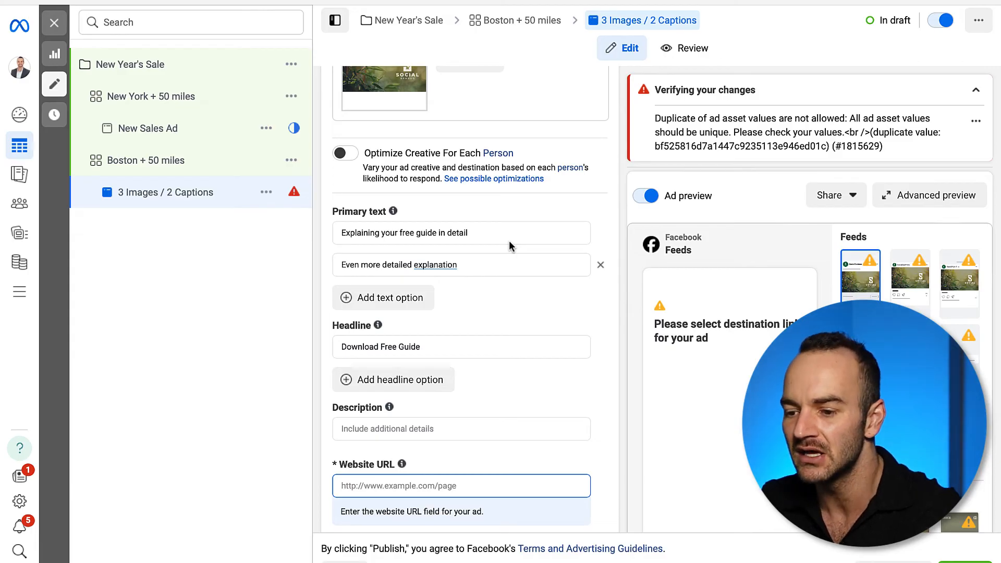
pyautogui.scroll(-1, 500, 320)
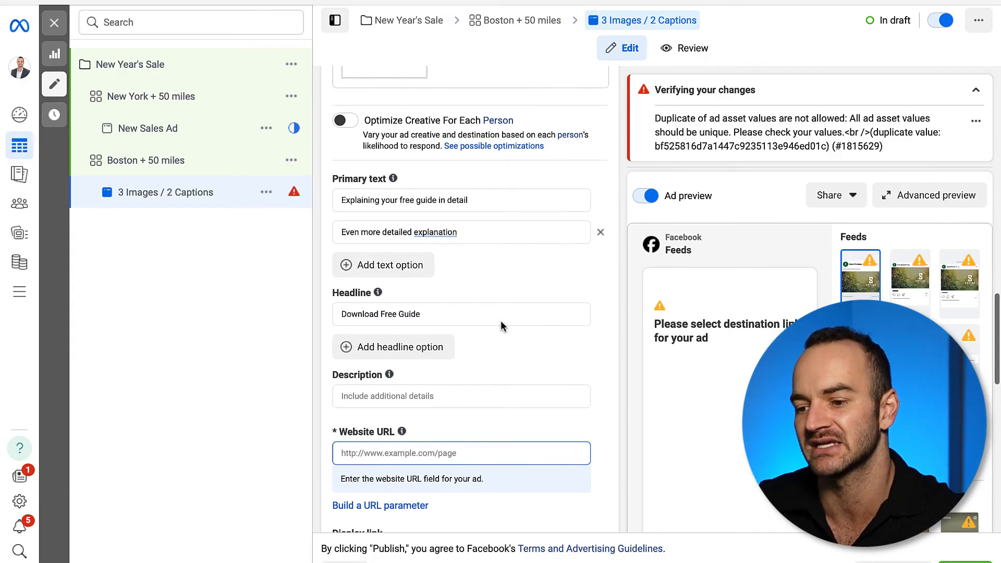
pyautogui.scroll(-1, 500, 321)
pyautogui.scroll(-2, 500, 379)
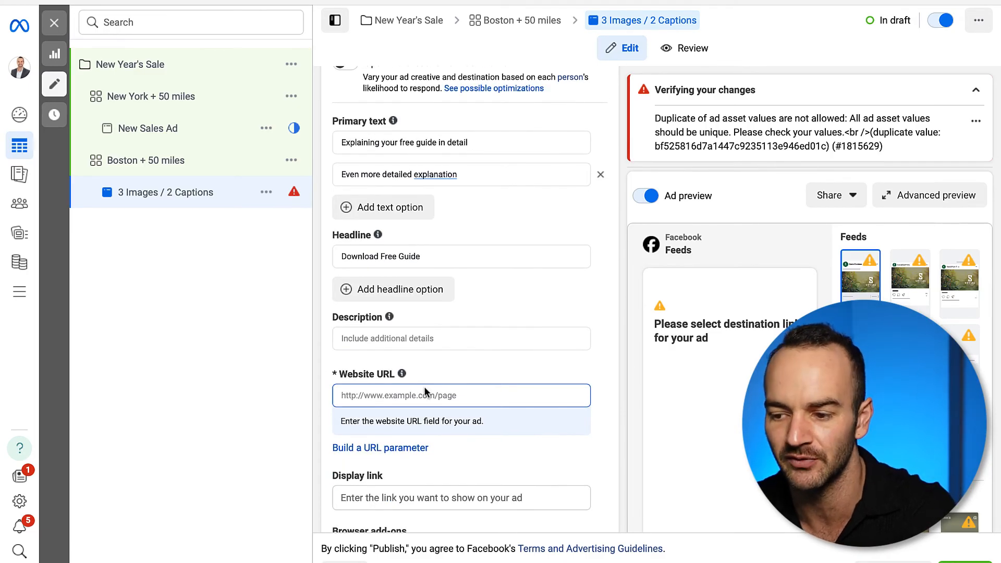
pyautogui.click(410, 397)
pyautogui.scroll(-5, 410, 396)
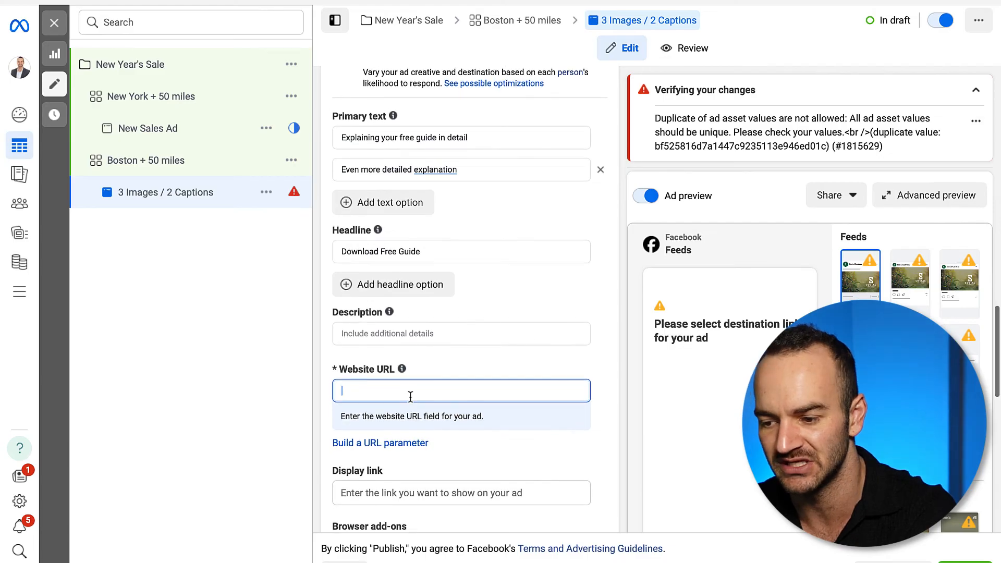
pyautogui.write('www.socialbamboo.com')
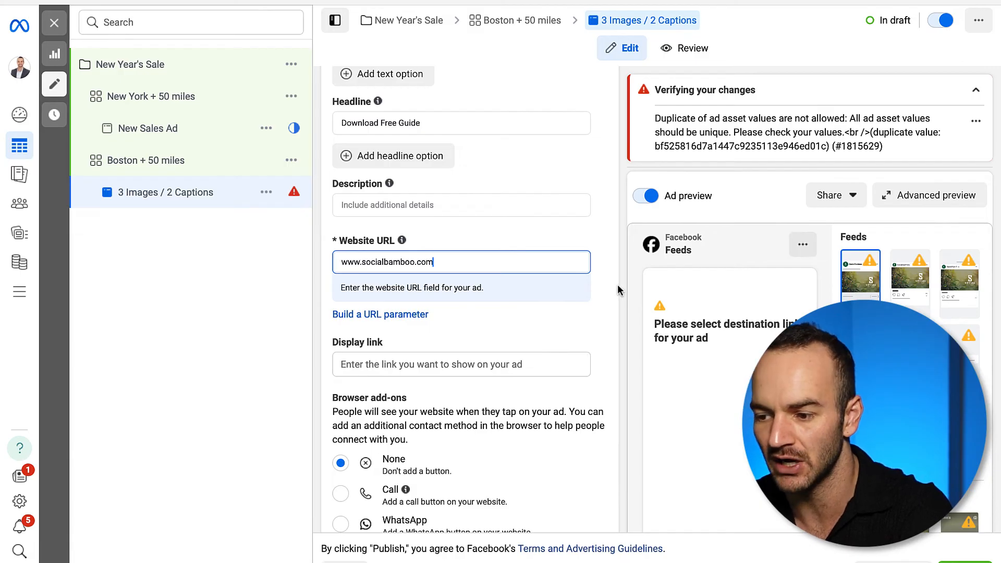
pyautogui.click(611, 279)
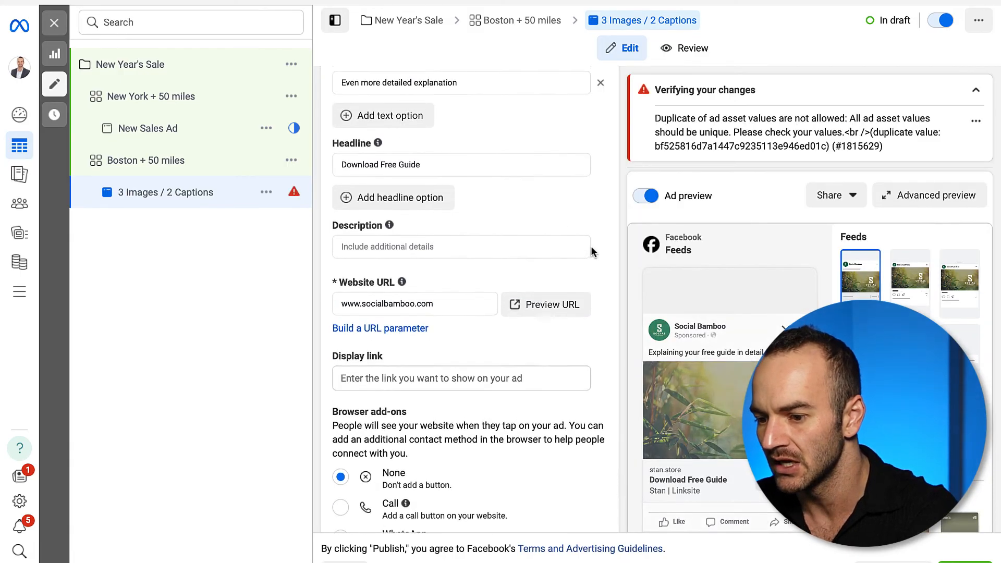
# - Enter the ad description "Ends 2/8" and check it with the headline in the Facebook Feeds preview
pyautogui.scroll(7, 592, 252)
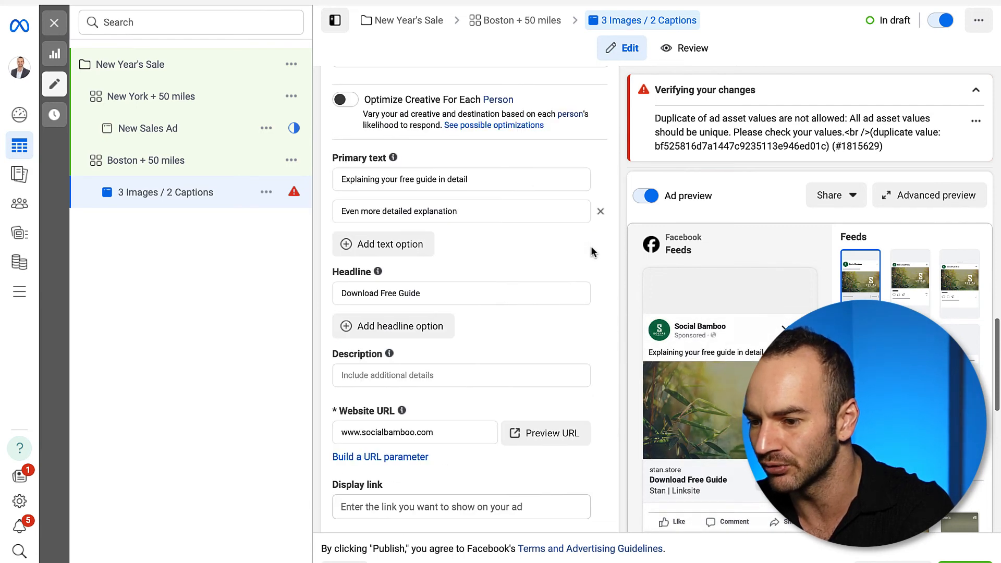
pyautogui.scroll(-3, 592, 252)
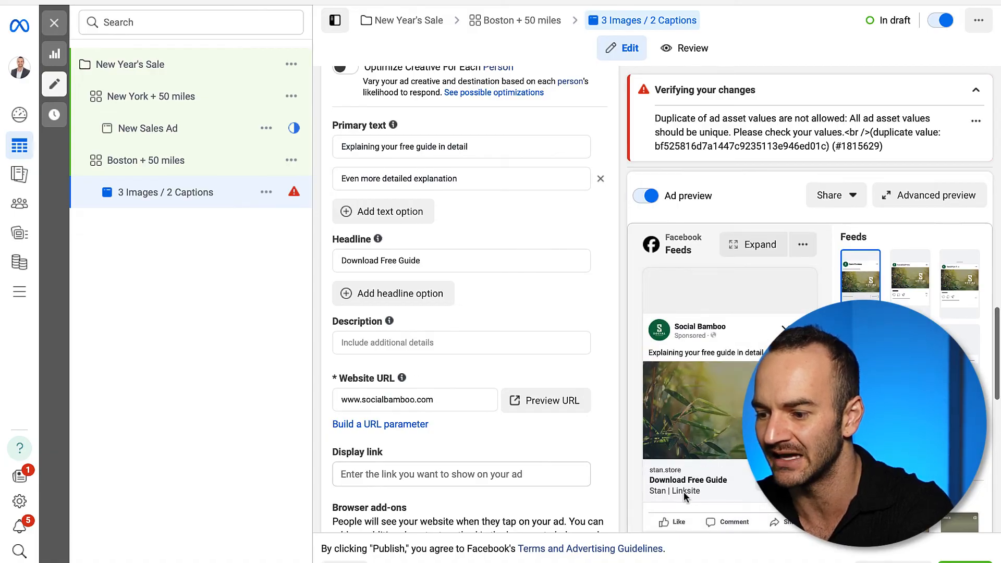
pyautogui.click(390, 341)
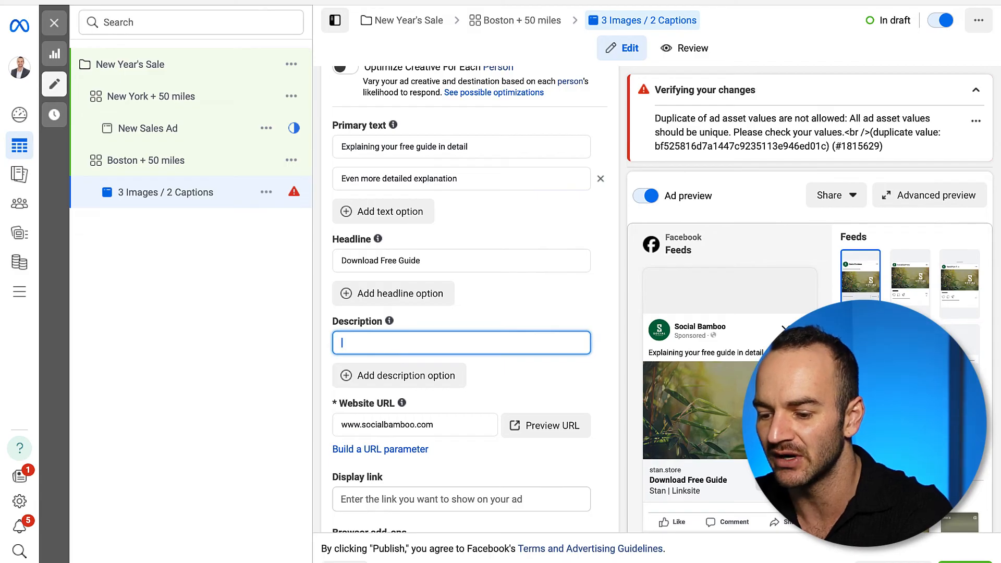
pyautogui.write('Ends')
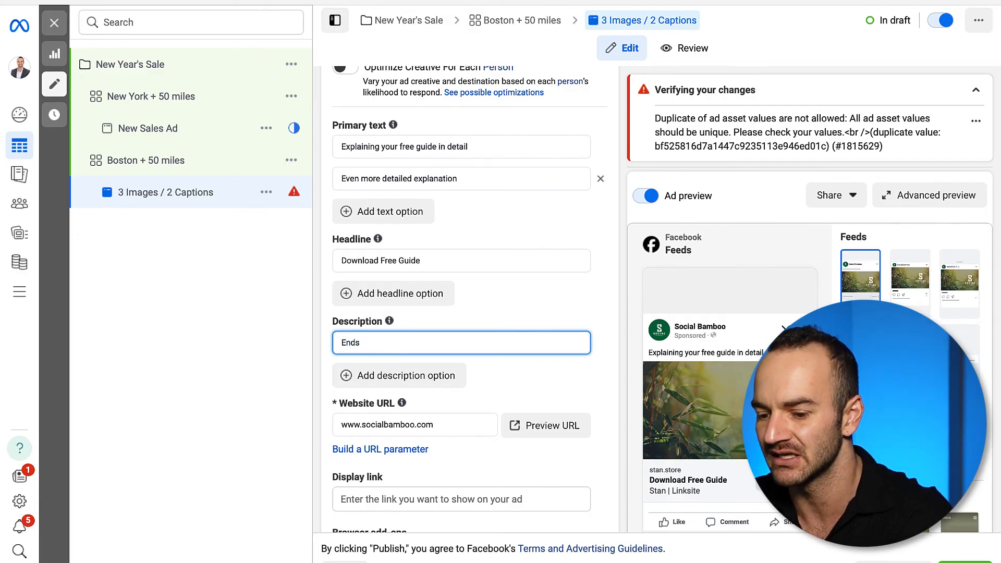
pyautogui.write(' 2/8')
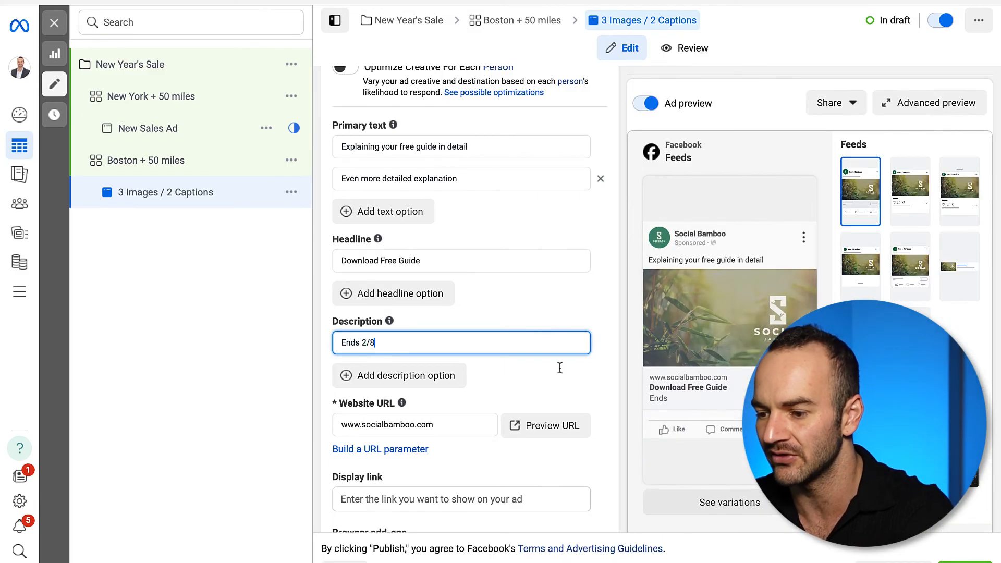
pyautogui.moveTo(676, 413)
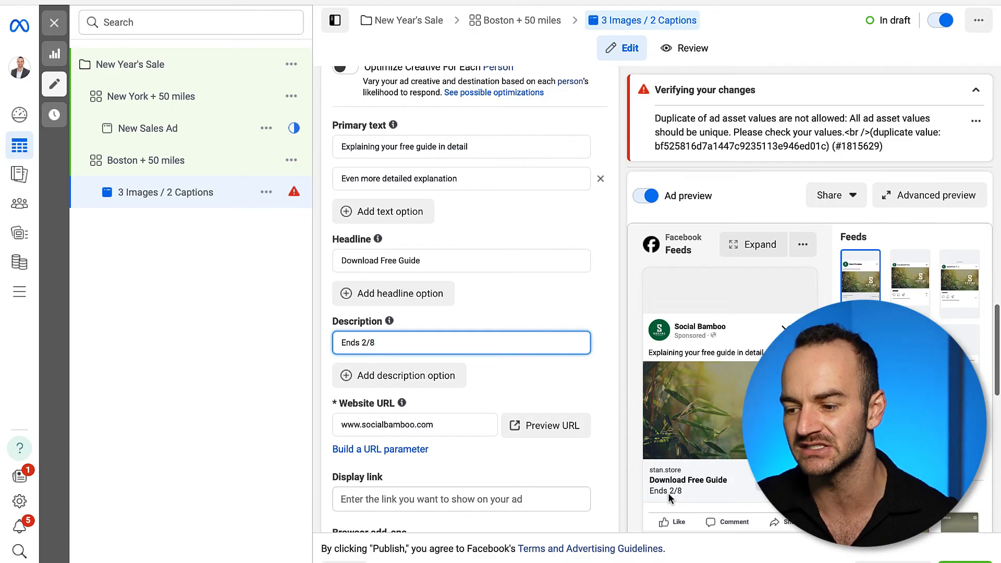
pyautogui.click(596, 361)
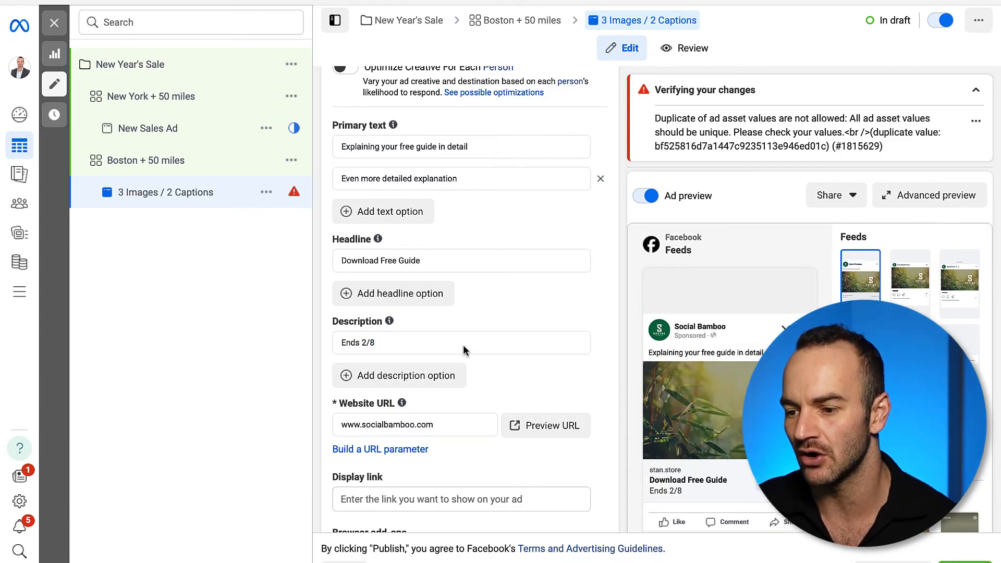
pyautogui.click(411, 260)
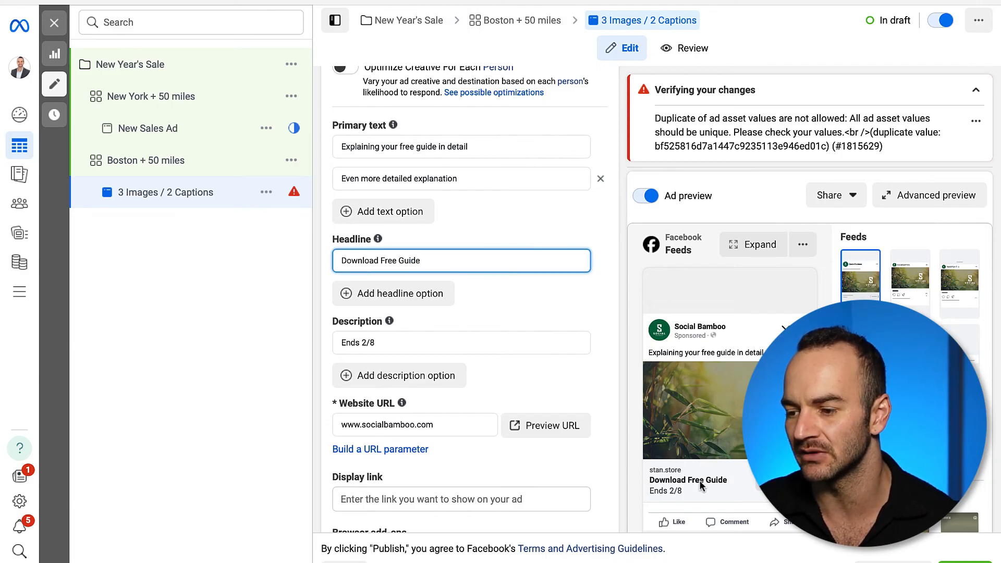